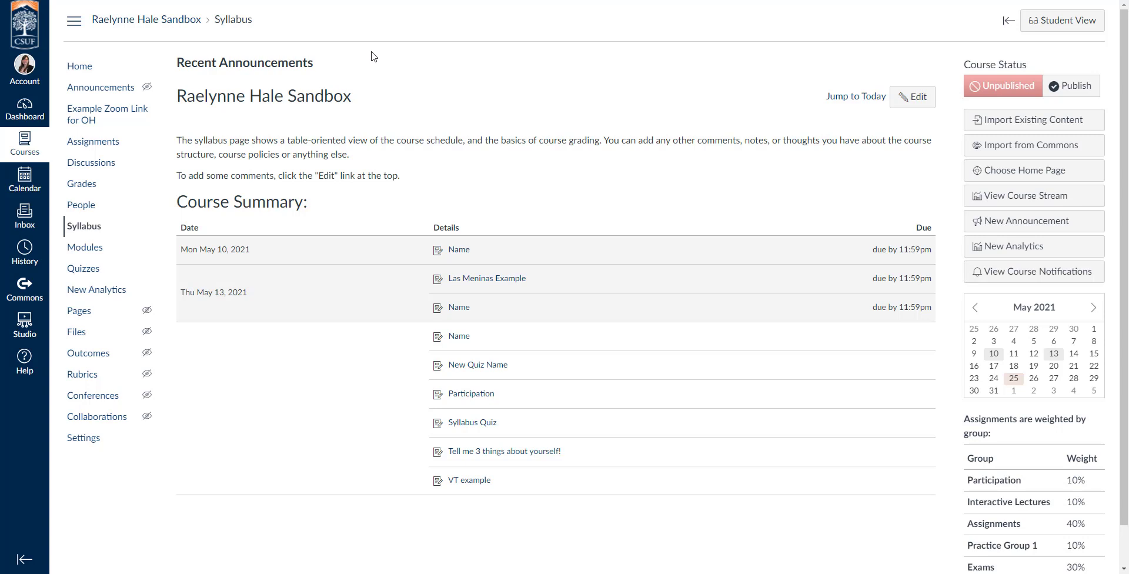
Step: Open the course settings and enable the course grading scheme in the course details
left_click(84, 450)
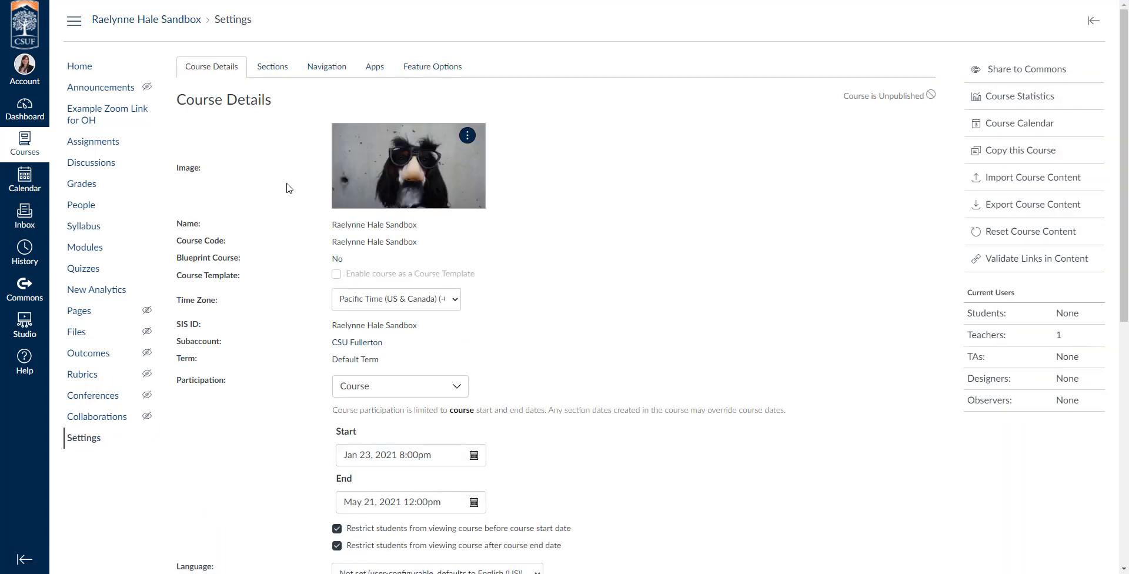
scroll(290, 187, "down", 3)
scroll(290, 187, "down", 2)
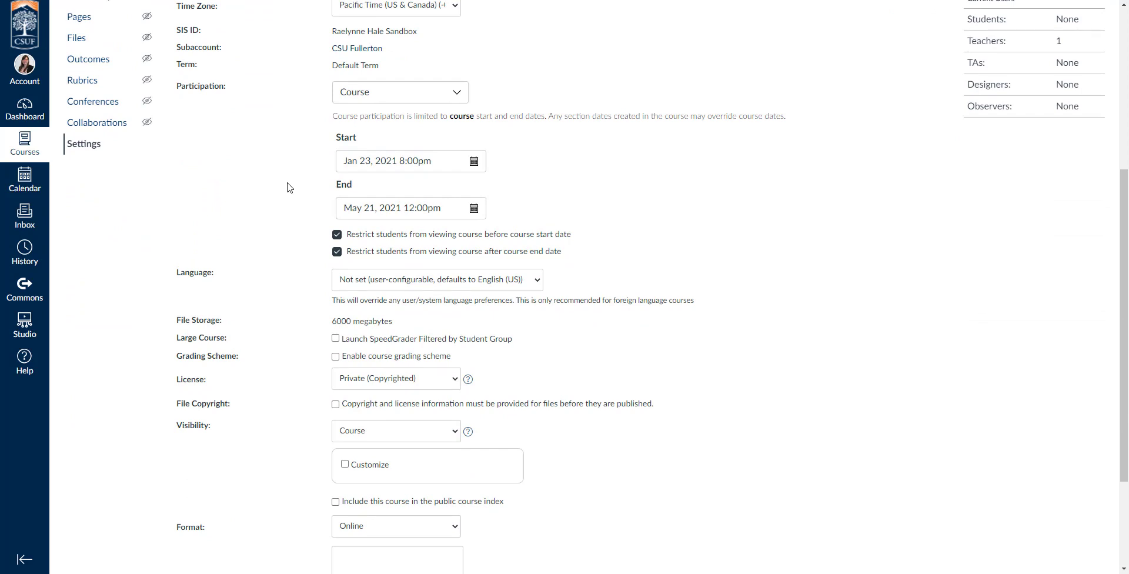
scroll(290, 187, "down", 2)
scroll(281, 233, "up", 4)
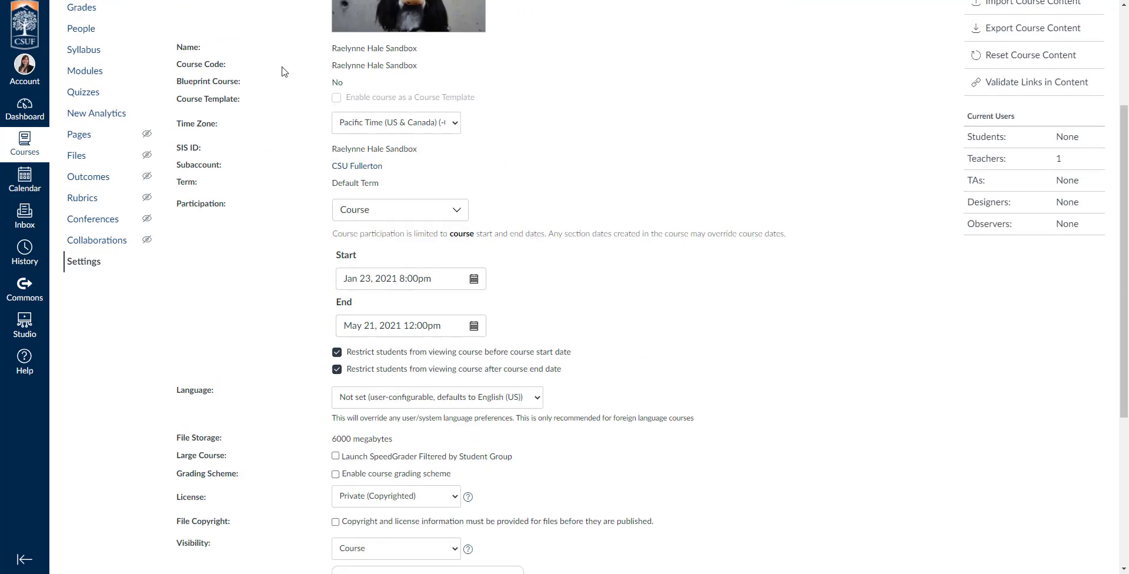
scroll(294, 212, "down", 3)
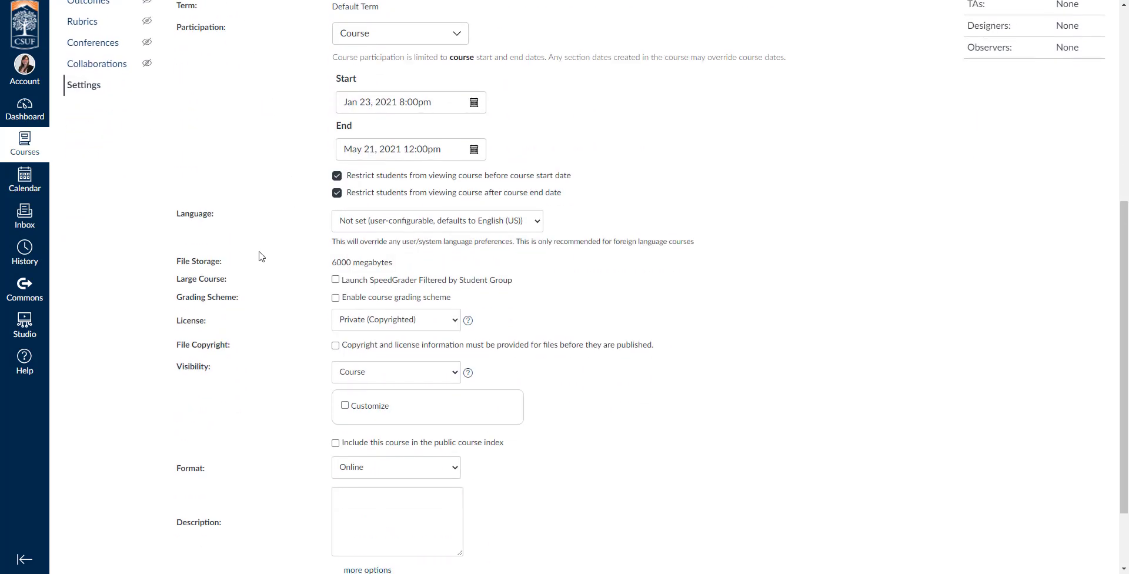
double_click(223, 298)
left_click(171, 300)
triple_click(172, 300)
scroll(247, 308, "down", 1)
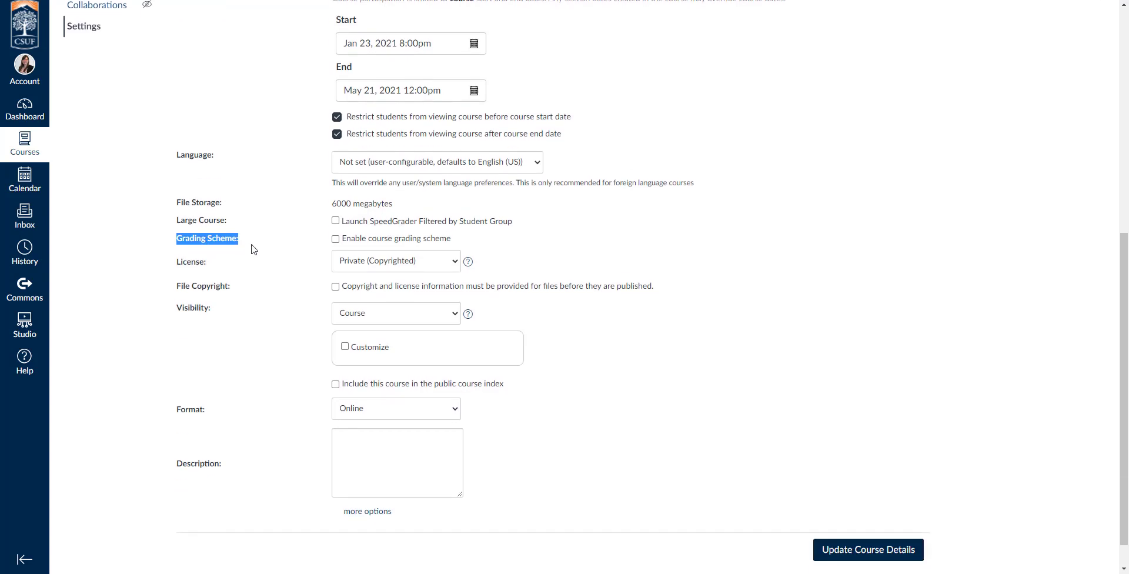
left_click(336, 240)
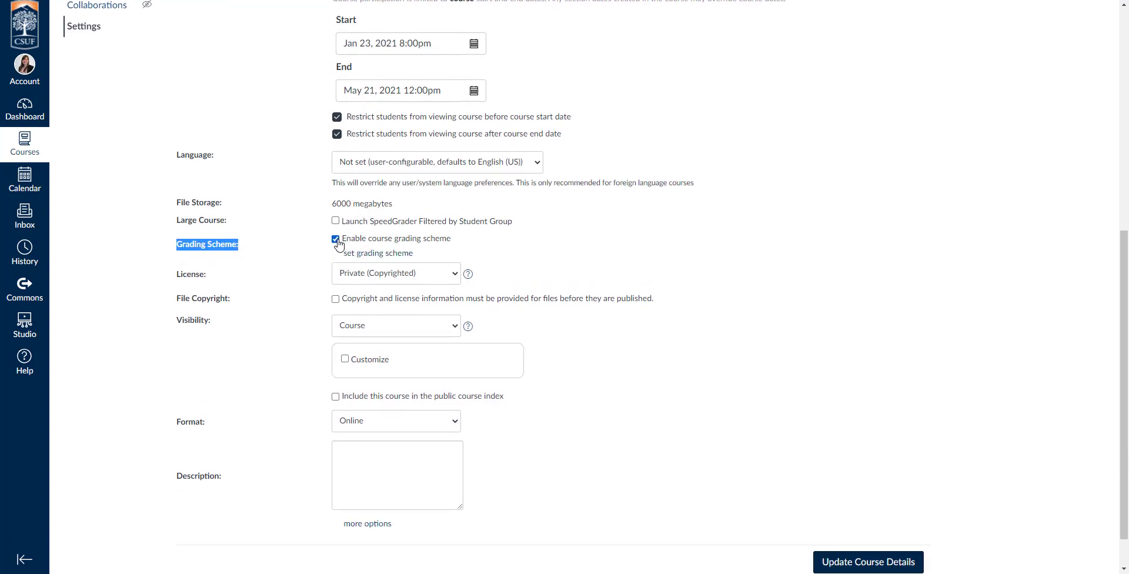
Step: Edit the default grading scheme and insert a new grade named A+ above A
left_click(376, 255)
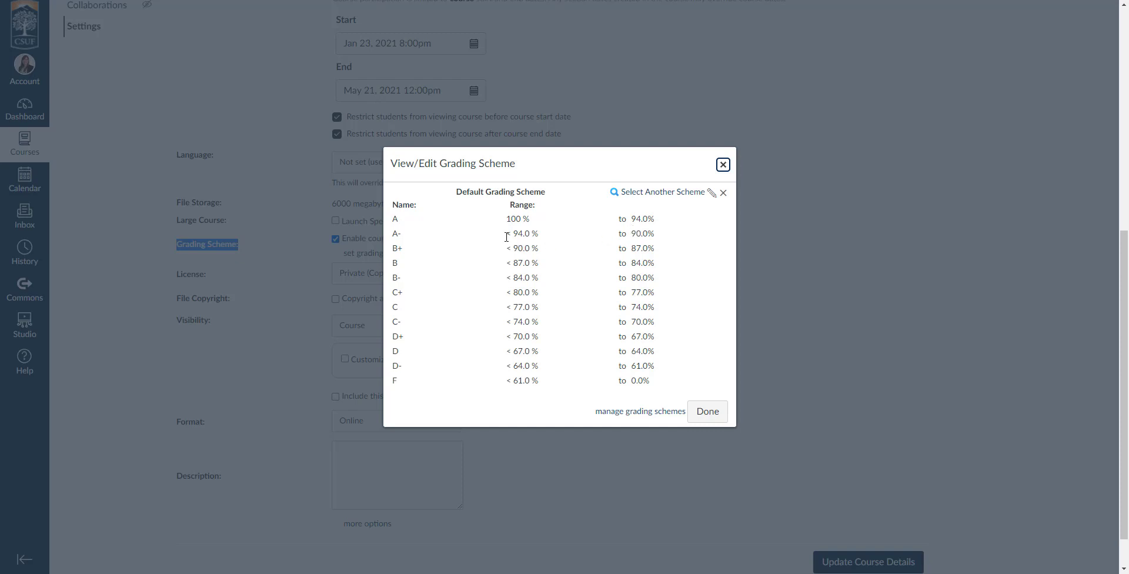
left_click(403, 226)
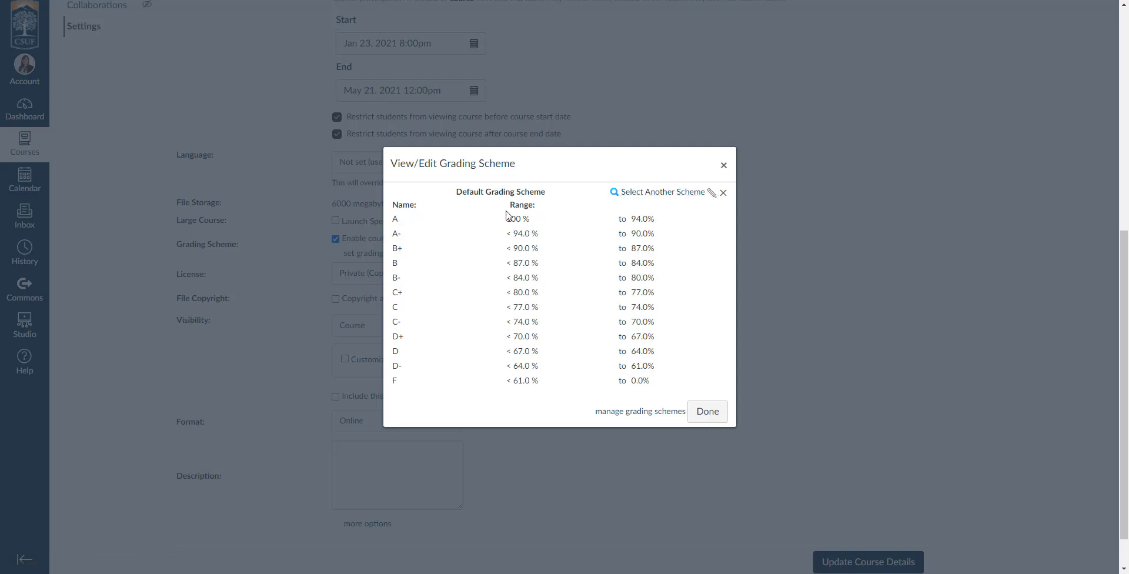
left_click(712, 196)
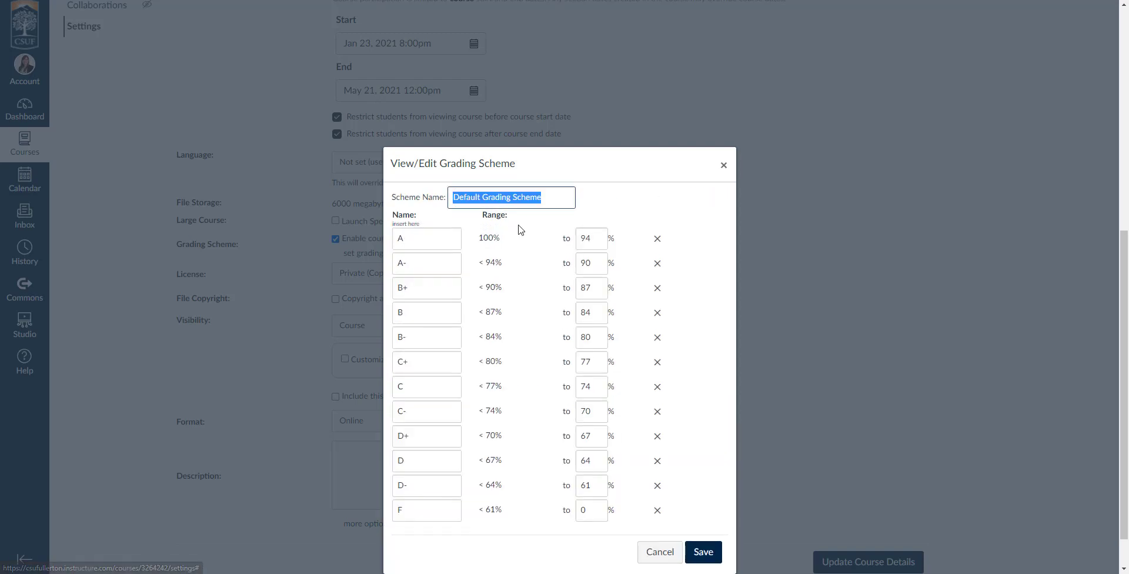
left_click(401, 225)
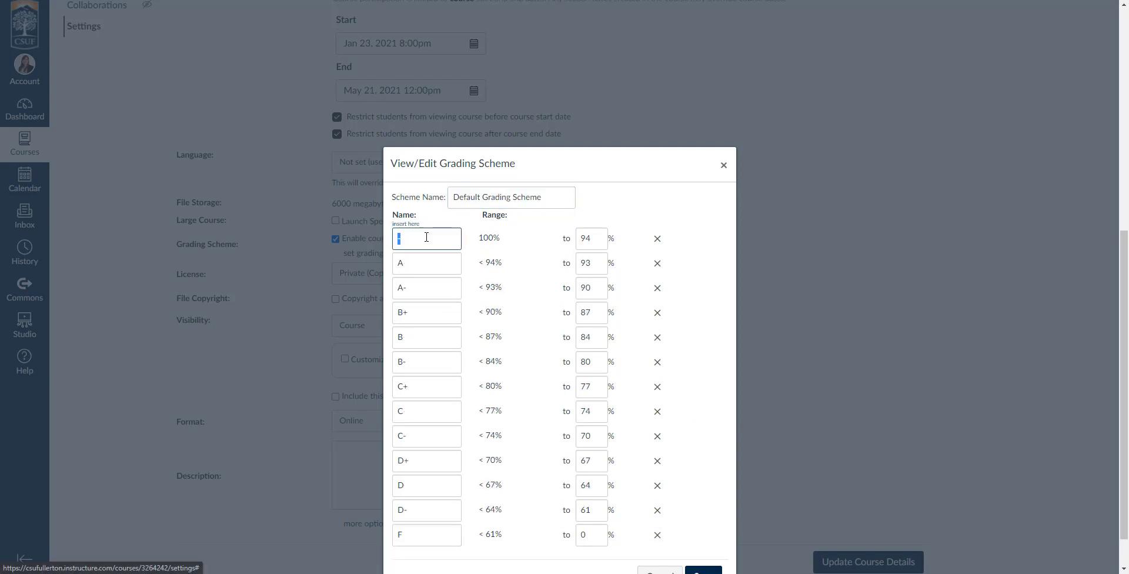
type("A+")
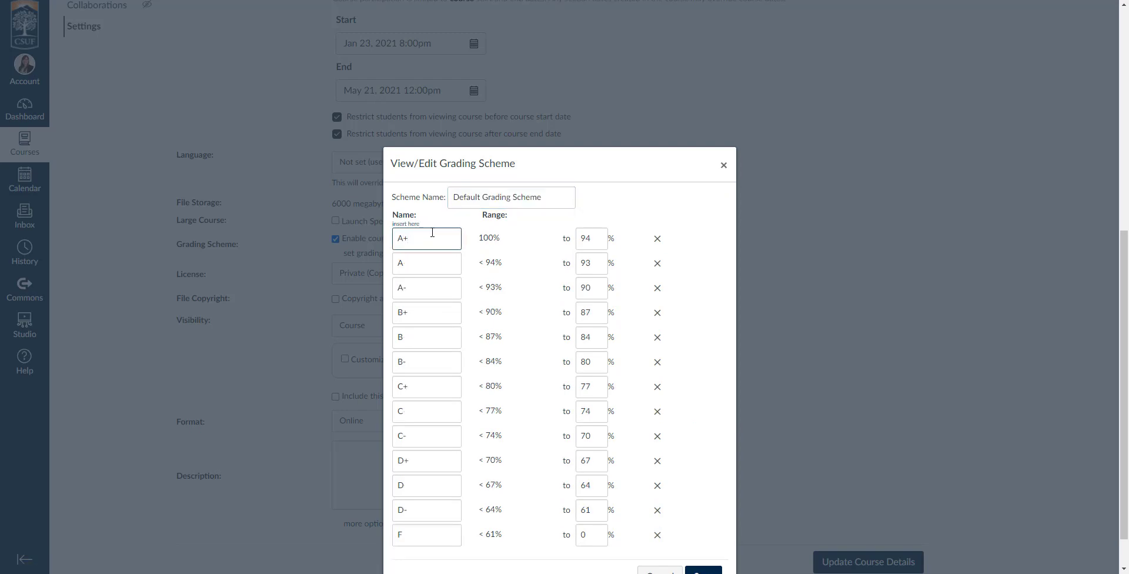
Step: Set the lower limit of the A+ range to 97%, save the grading scheme and close it
left_click_drag(591, 239, 586, 241)
type("7")
left_click(668, 207)
scroll(677, 371, "down", 1)
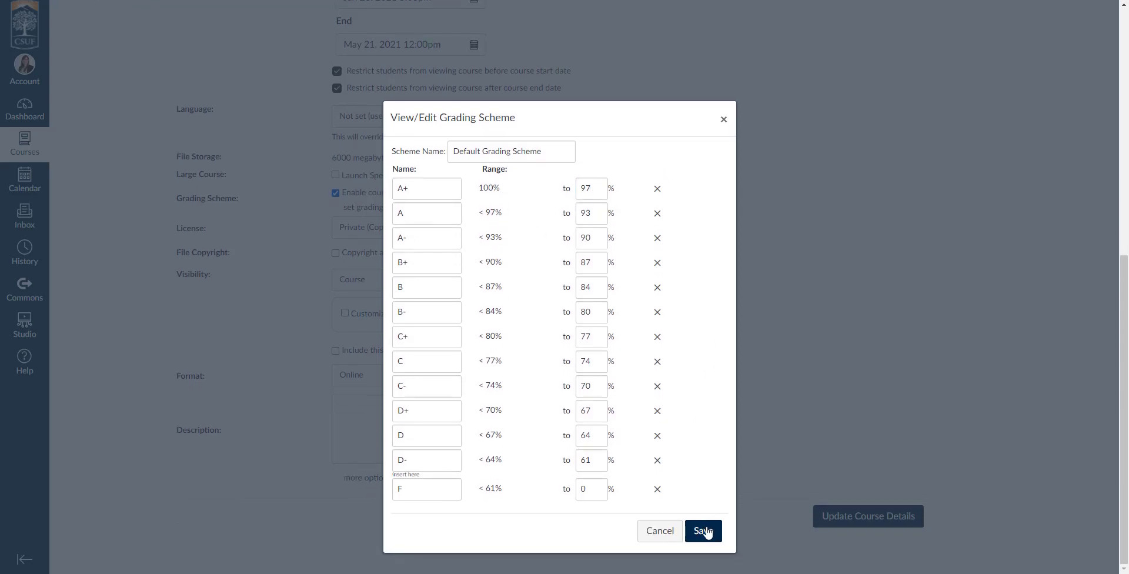
left_click(705, 531)
left_click(717, 385)
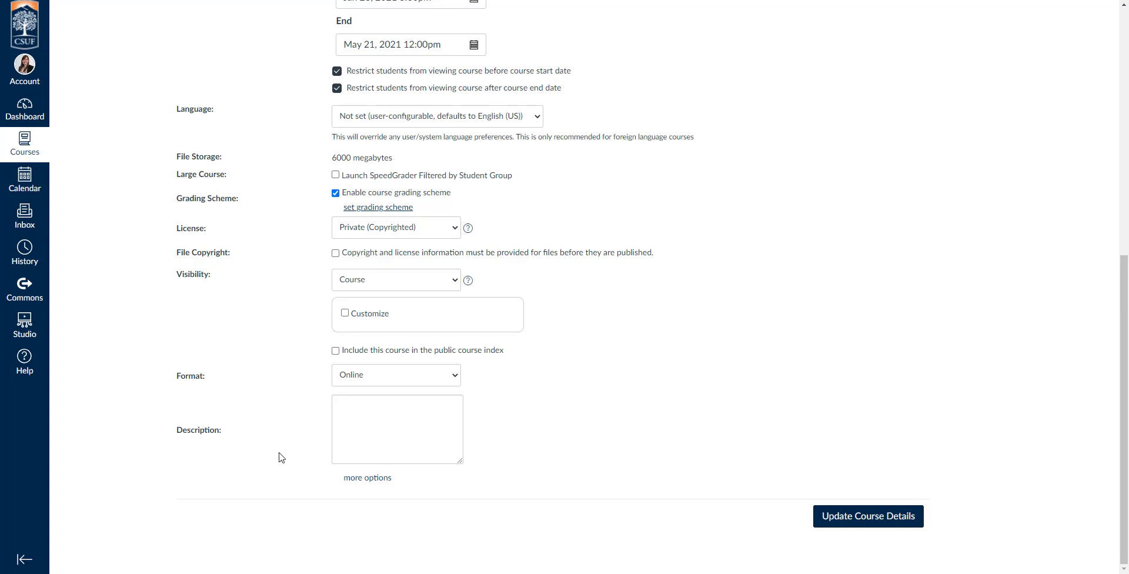
Step: Show the additional course options and turn on hiding grade distribution graphs from students
left_click(368, 478)
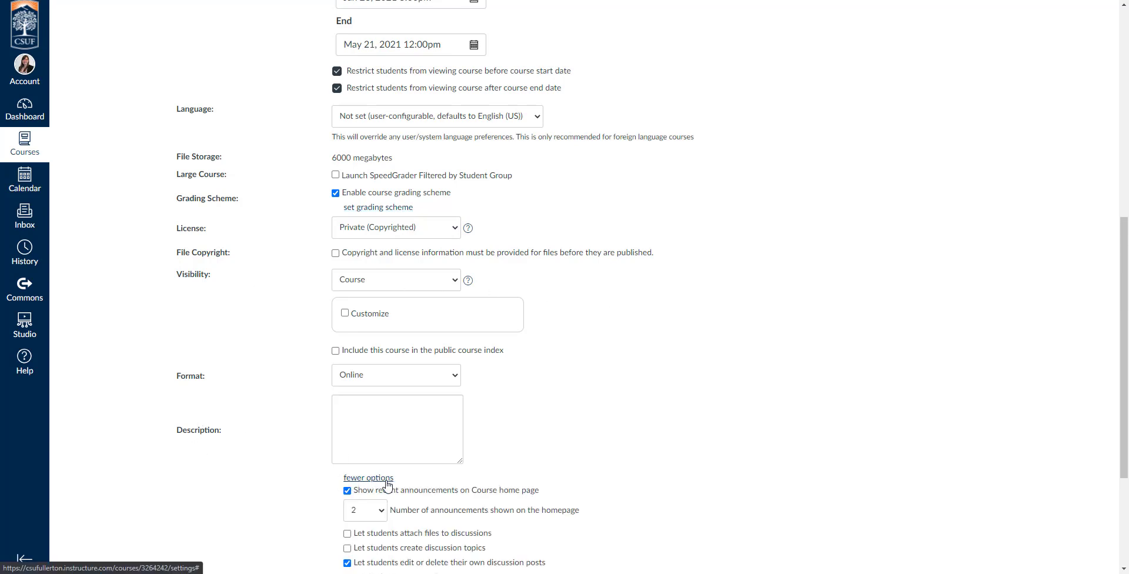
left_click(361, 478)
left_click(362, 478)
scroll(313, 469, "down", 3)
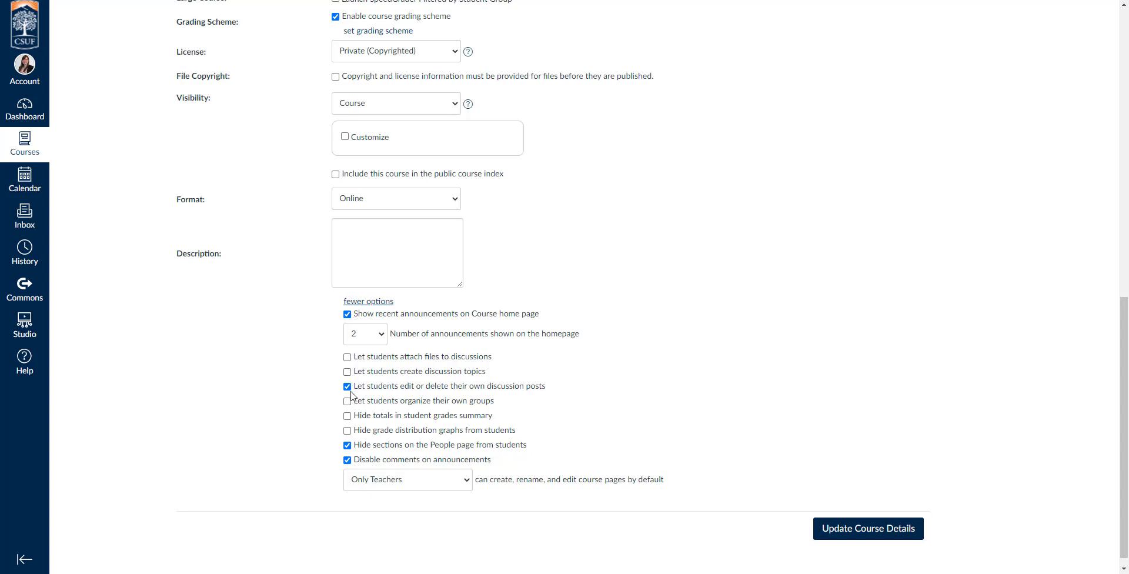
left_click_drag(501, 416, 356, 421)
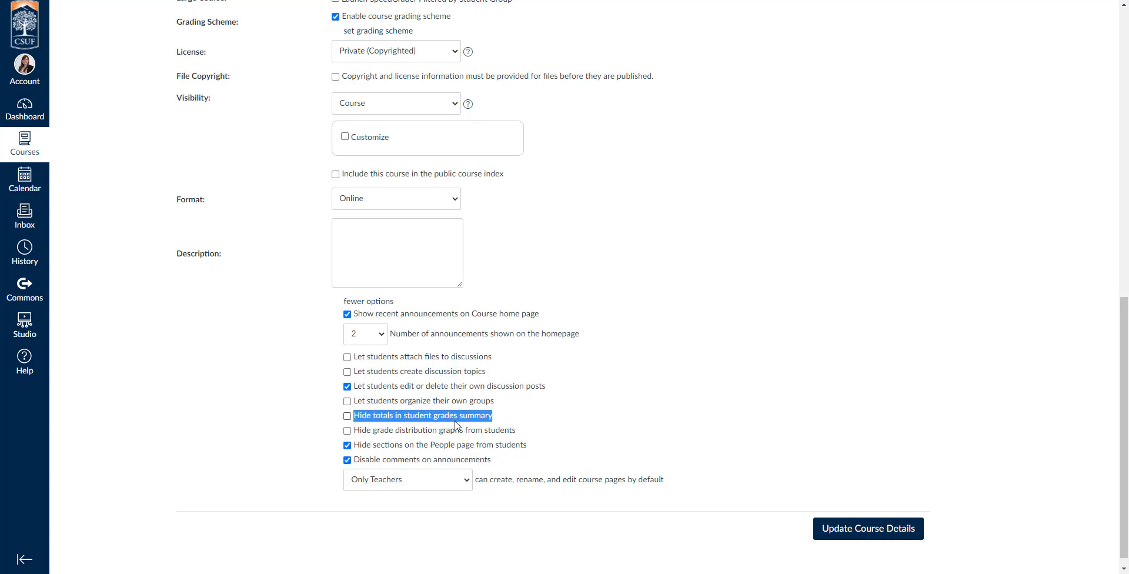
left_click_drag(520, 432, 355, 434)
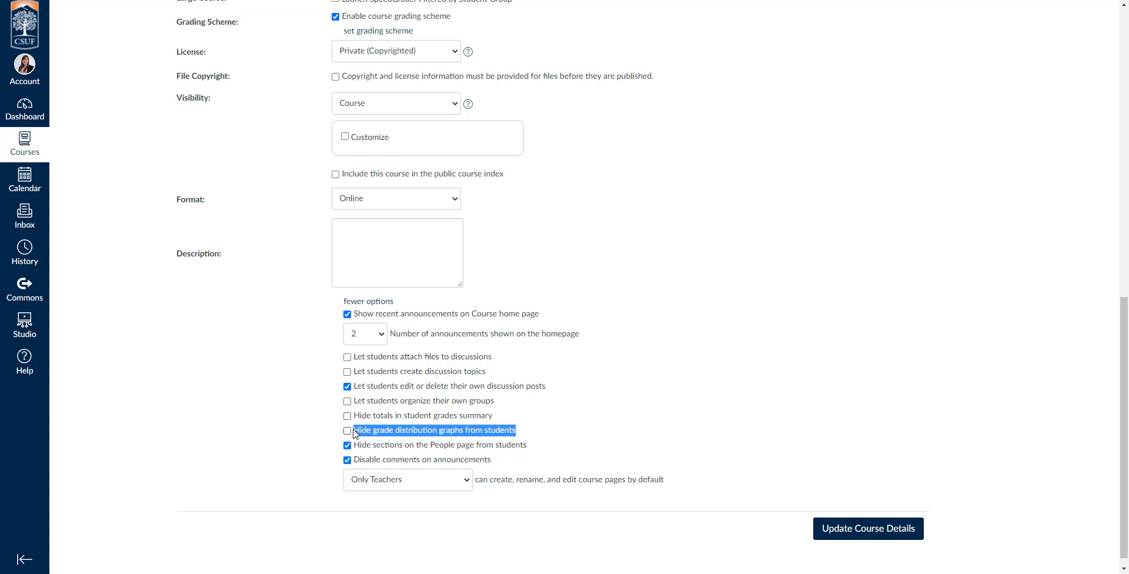
left_click(449, 436)
left_click(366, 433)
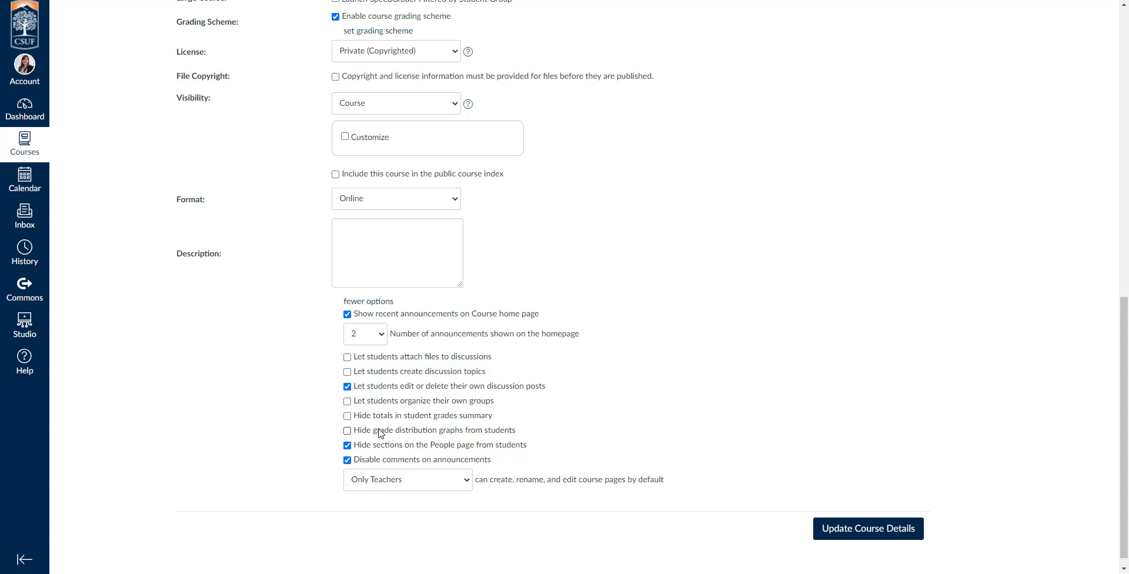
left_click(379, 433)
Step: Try hiding totals in the student grades summary, and clear both the totals and distribution graph hiding options
left_click_drag(354, 415, 527, 416)
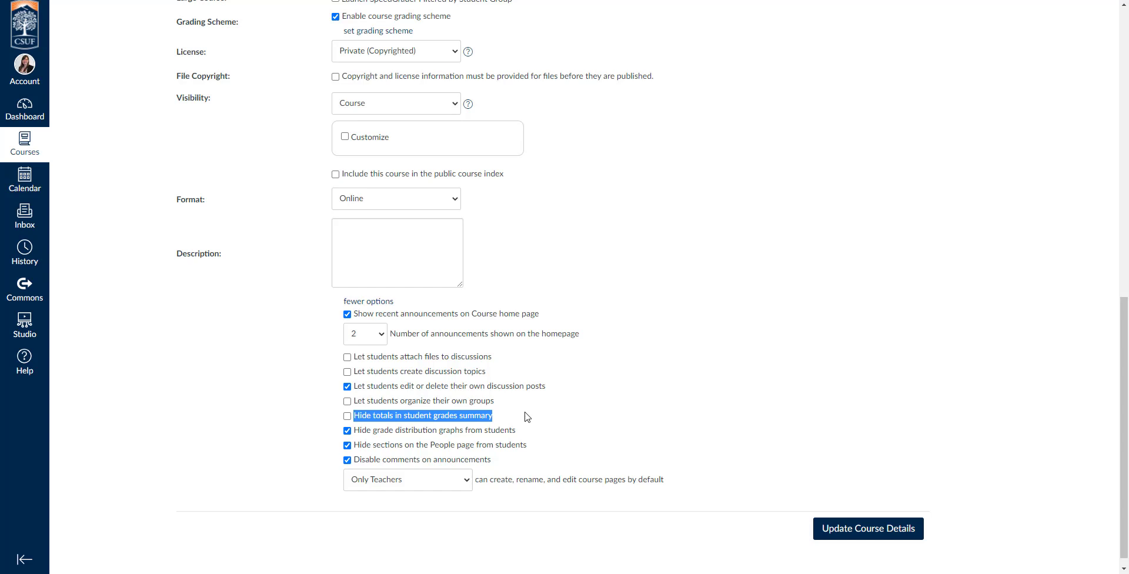
left_click(347, 416)
left_click(443, 418)
left_click(355, 417)
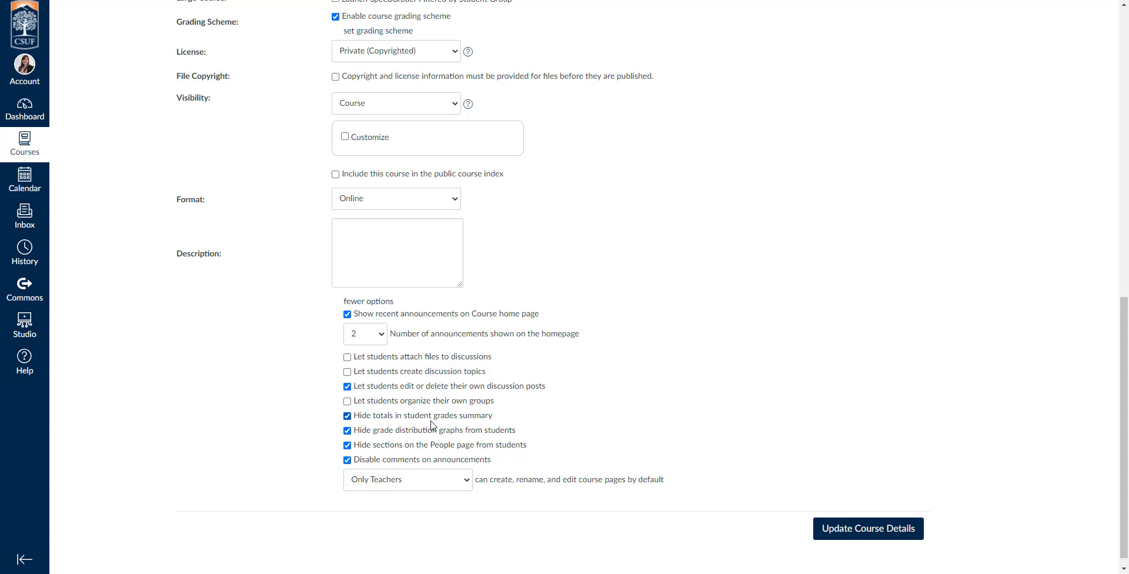
left_click(347, 416)
left_click(347, 430)
Step: Check the additional course options and save the updated course details
left_click(367, 303)
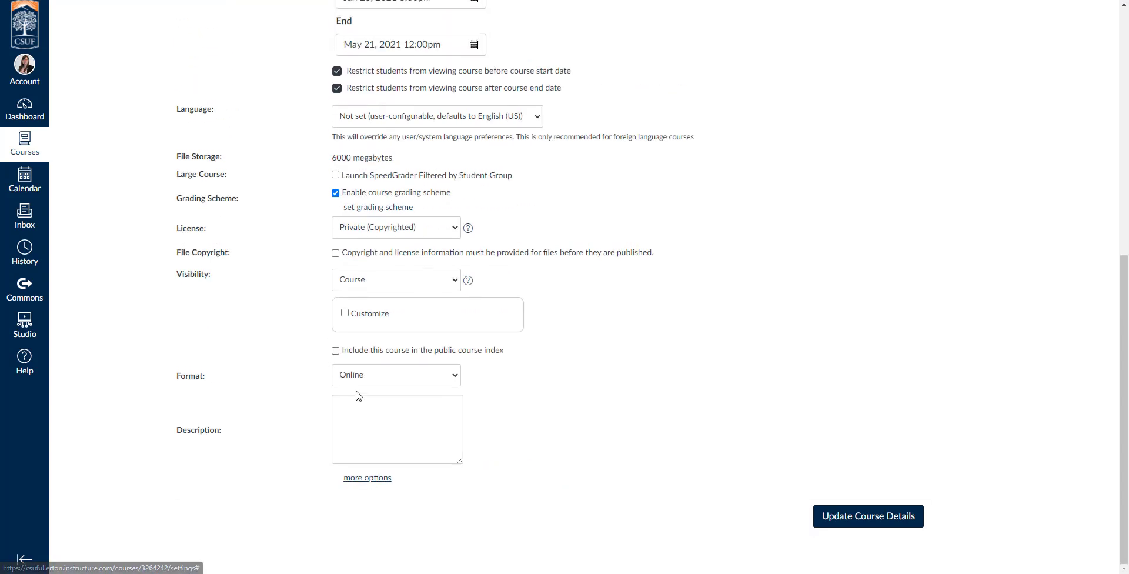
left_click(367, 481)
scroll(488, 496, "down", 3)
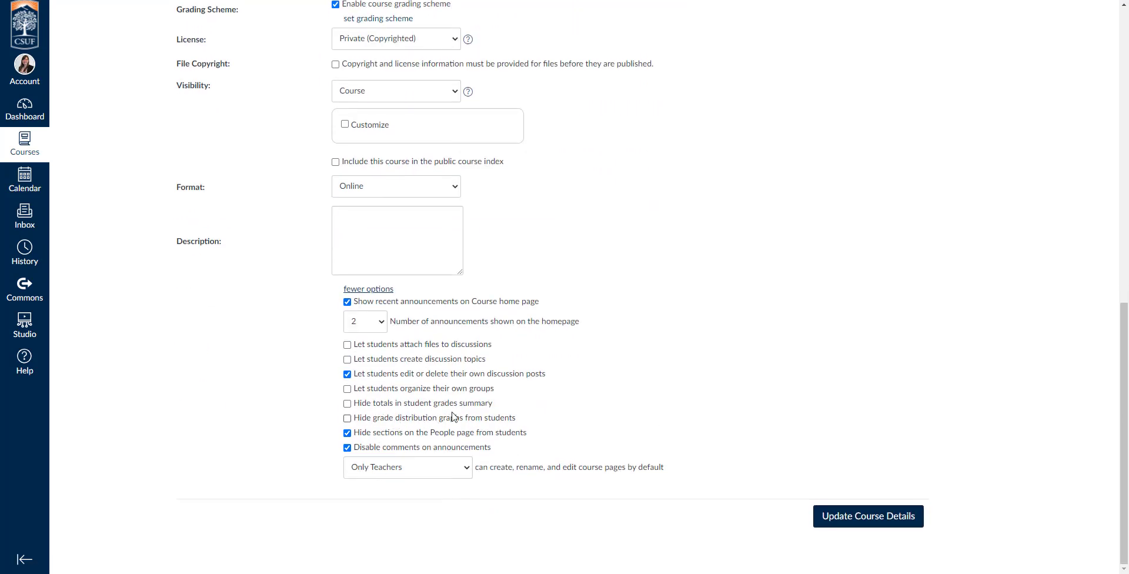
left_click(850, 524)
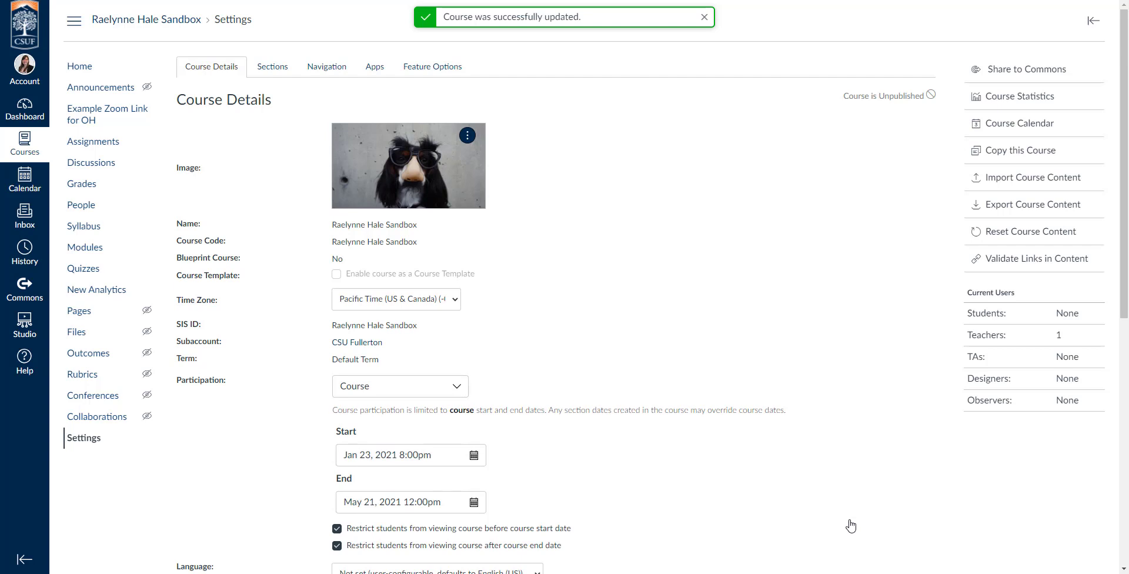
Step: Go to the course's assignments and open the Assignment Groups Weight settings
left_click(103, 141)
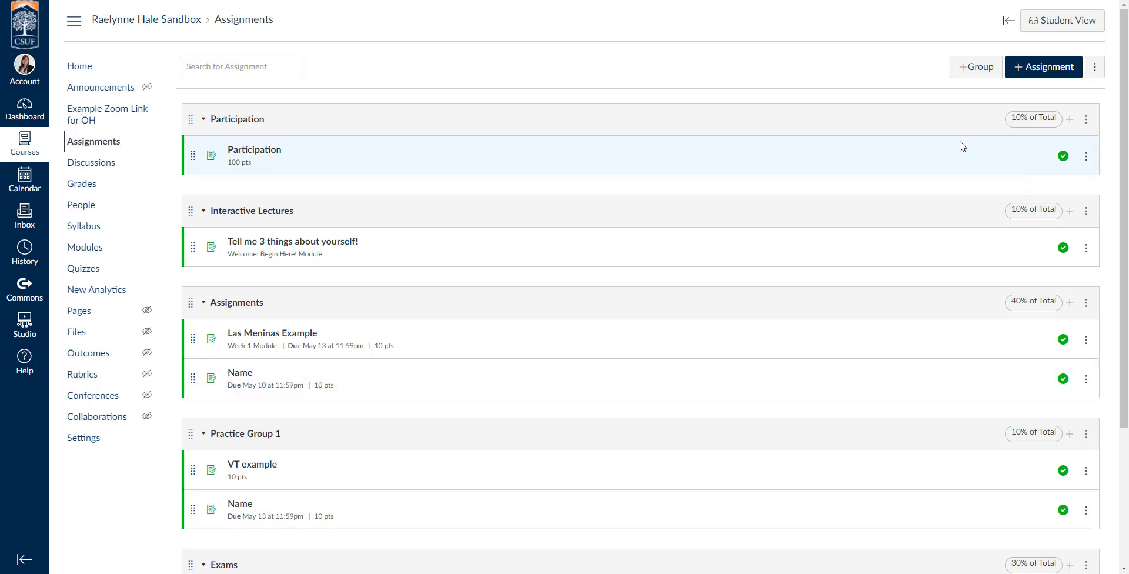
scroll(943, 156, "down", 3)
scroll(943, 157, "up", 3)
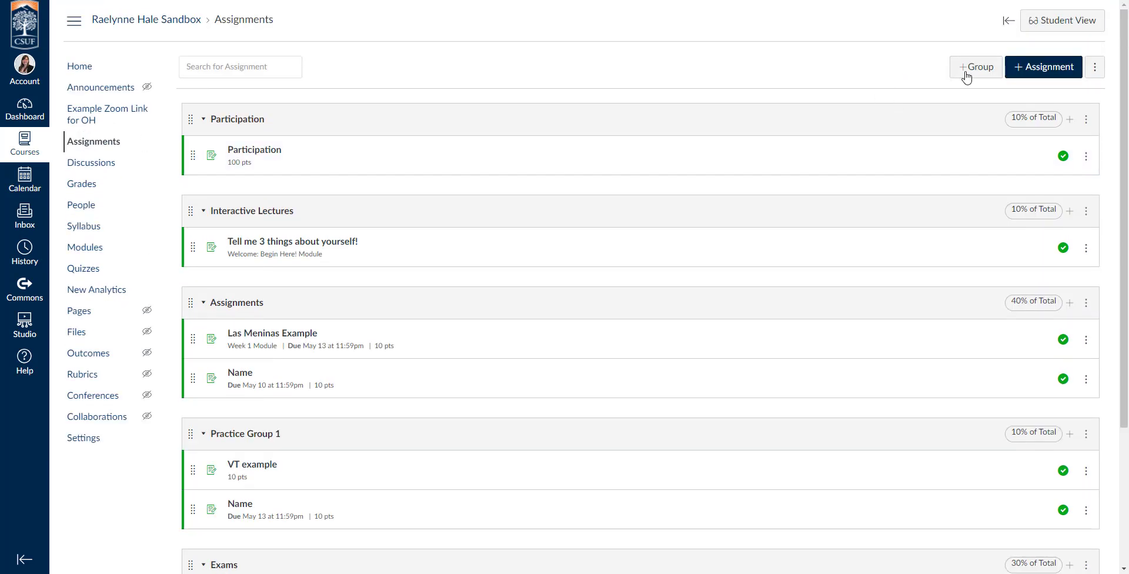
left_click(1101, 72)
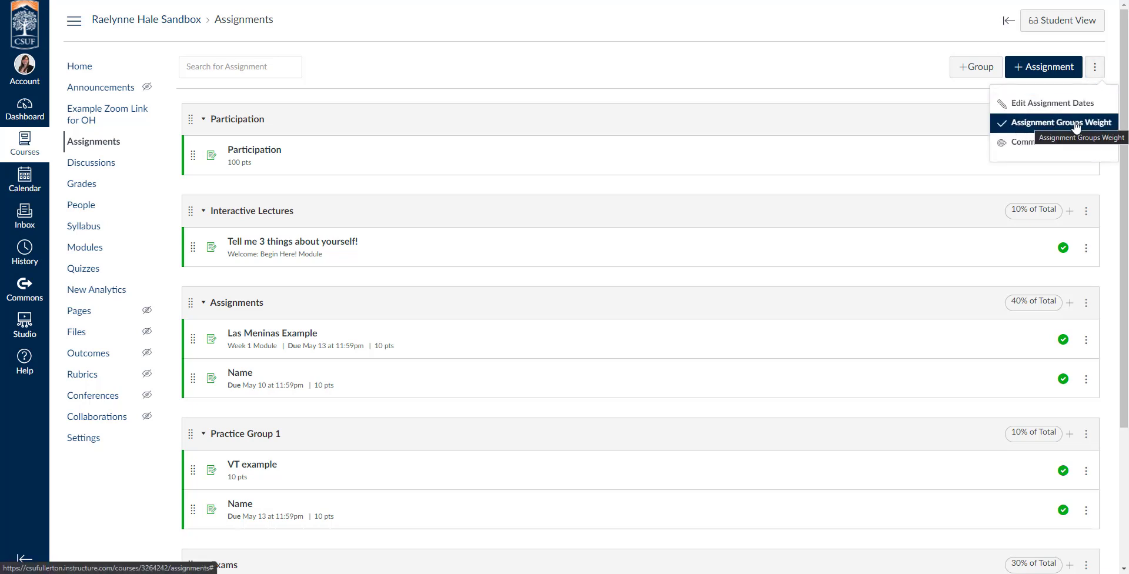
left_click(1041, 127)
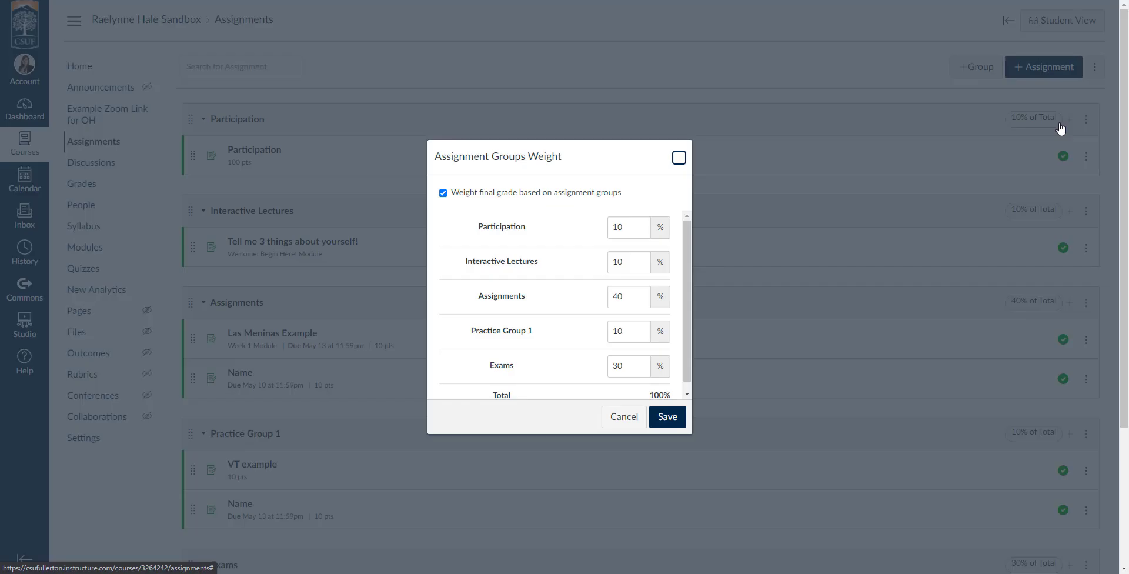
Step: Toggle final grade weighting by assignment groups off and on, check each group's percentage, and save the weights
left_click(444, 194)
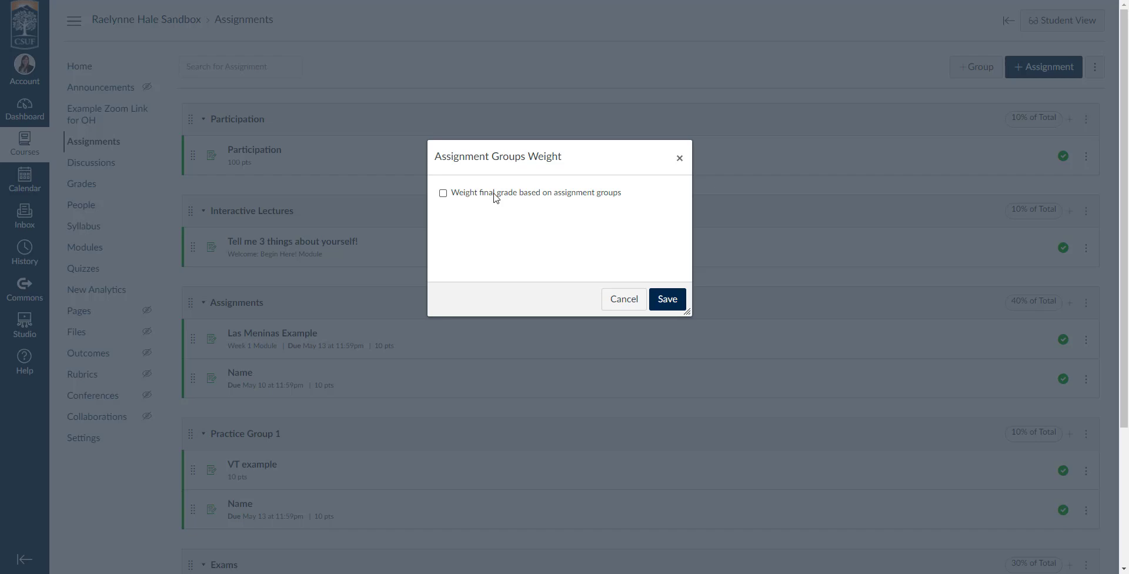
left_click(496, 198)
left_click(631, 230)
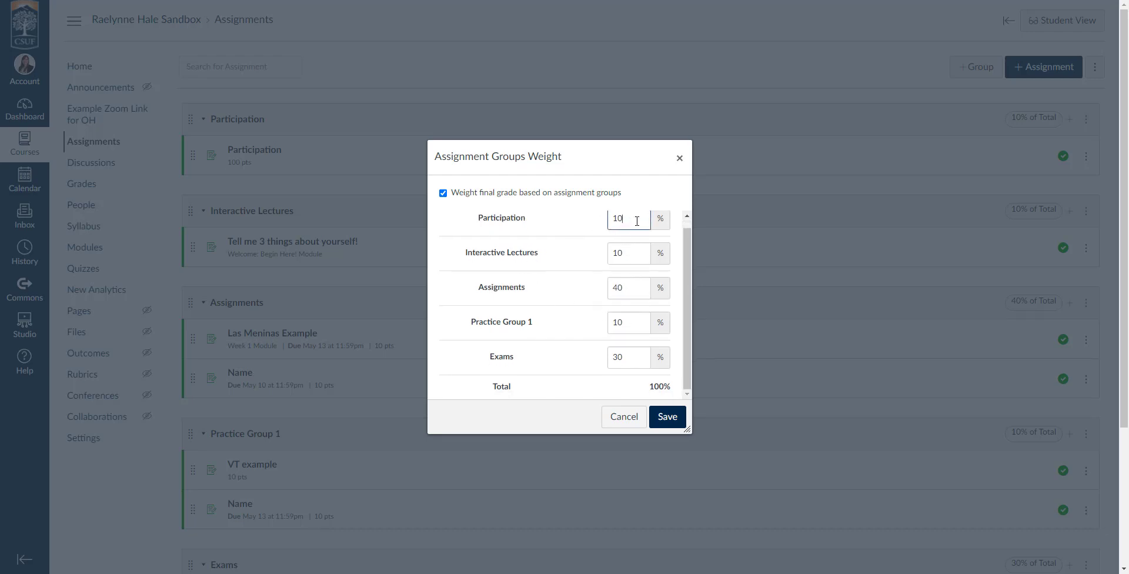
left_click(640, 254)
left_click(646, 289)
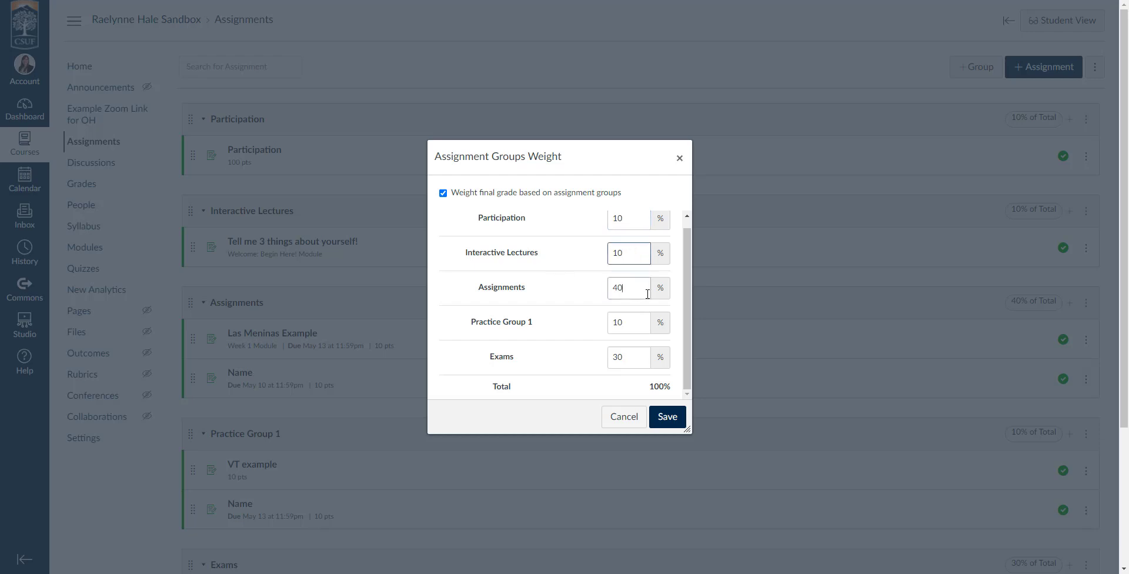
left_click(625, 322)
left_click(631, 359)
left_click(668, 416)
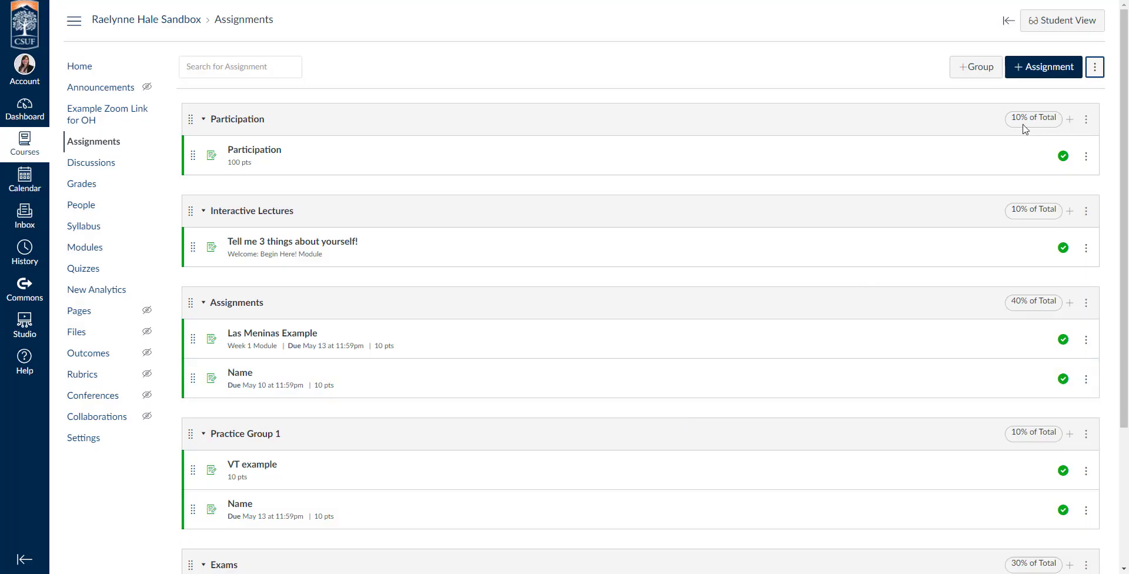
Step: Review the assignment groups with their weights, and view the form for adding an assignment group without creating one
scroll(1036, 320, "down", 3)
scroll(1036, 318, "up", 3)
scroll(633, 217, "down", 3)
scroll(617, 203, "up", 3)
scroll(596, 429, "down", 3)
scroll(597, 424, "up", 3)
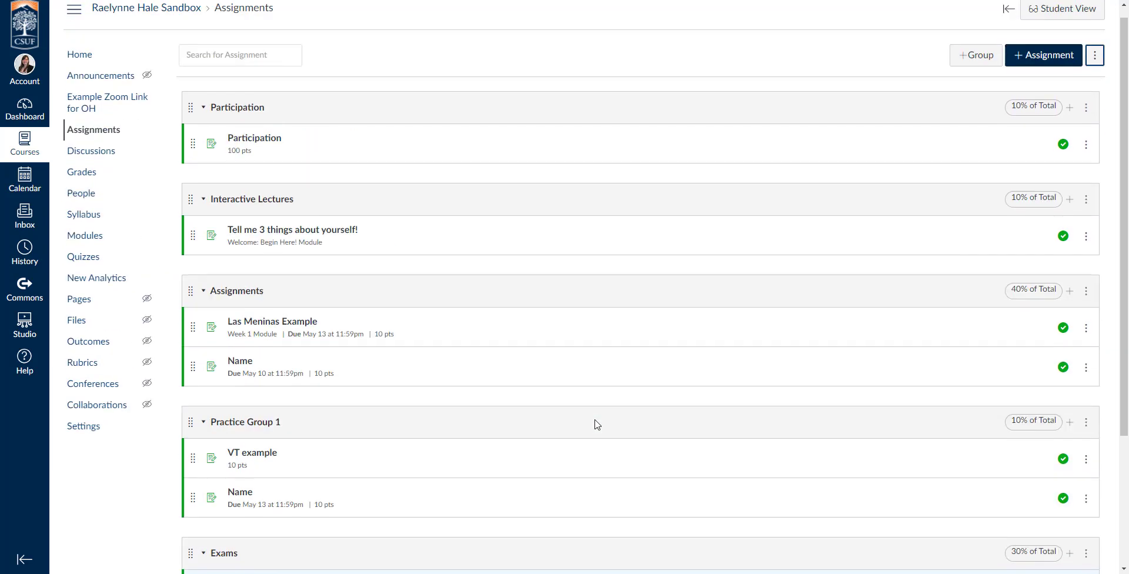
left_click(971, 60)
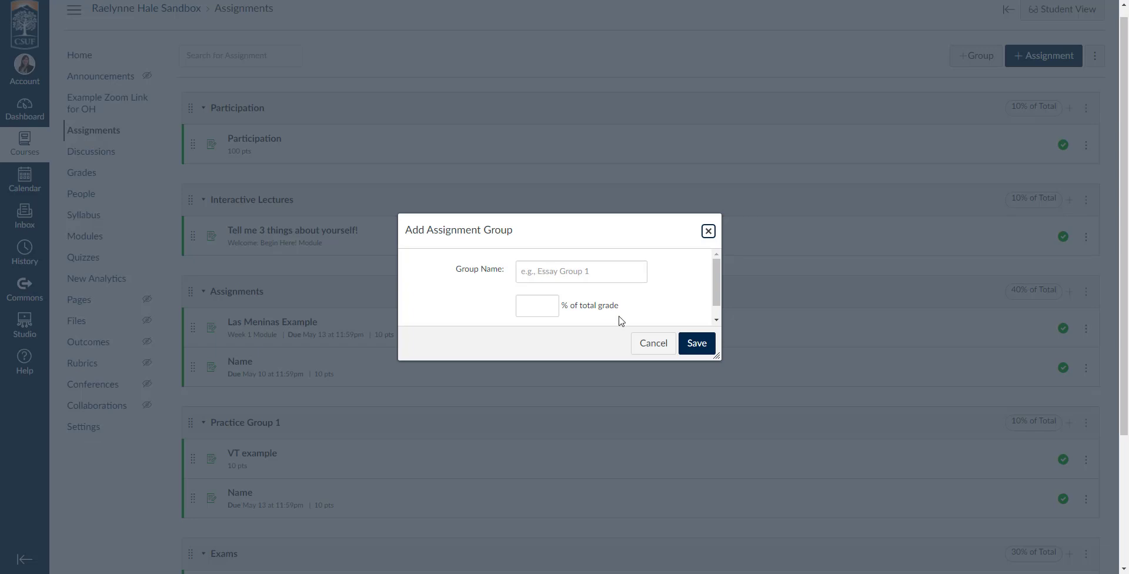
left_click(651, 341)
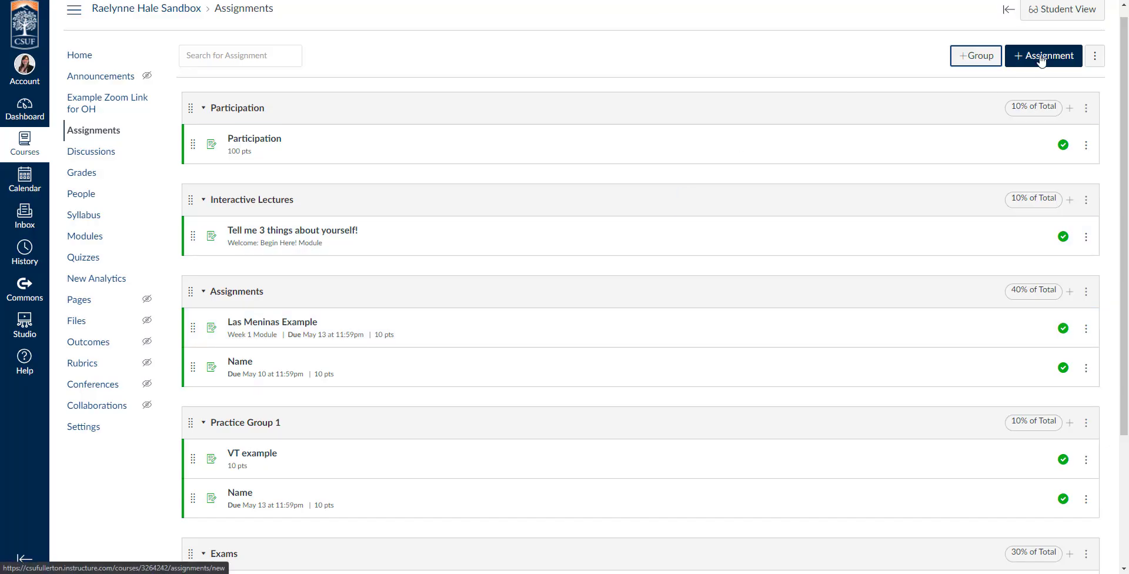
Step: View the full form for creating a new assignment down to its assign and due date options, and leave it without saving
left_click(1041, 57)
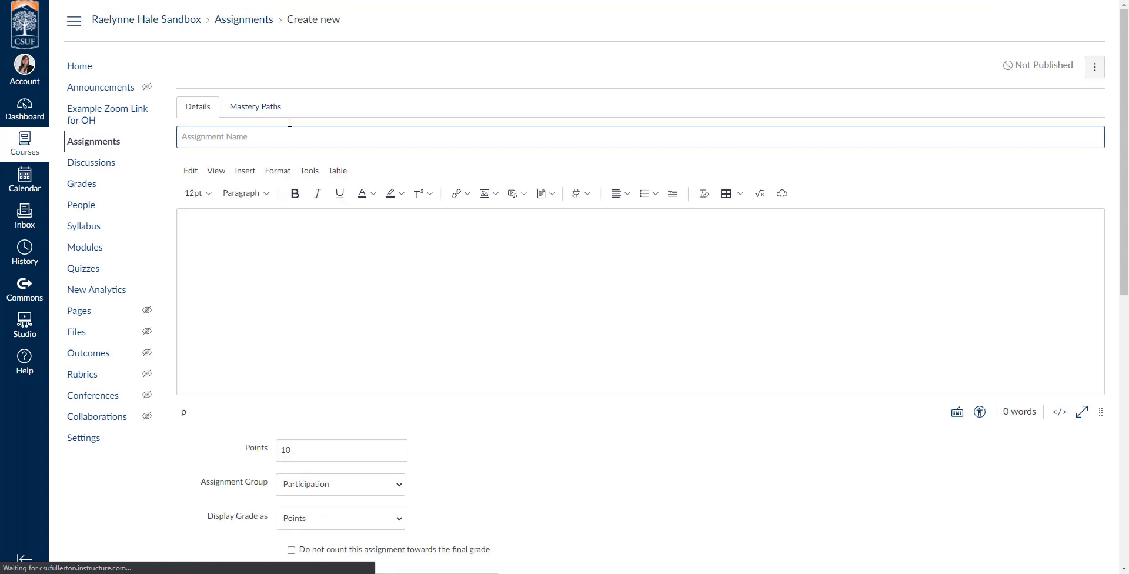
scroll(612, 317, "down", 6)
scroll(824, 383, "down", 6)
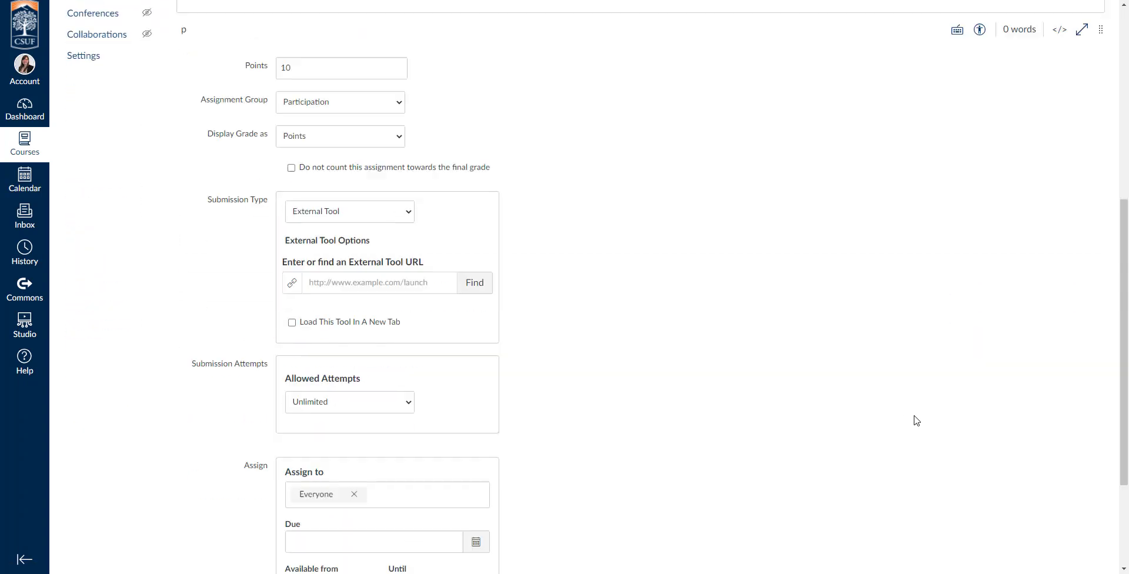
scroll(929, 418, "down", 3)
left_click(970, 525)
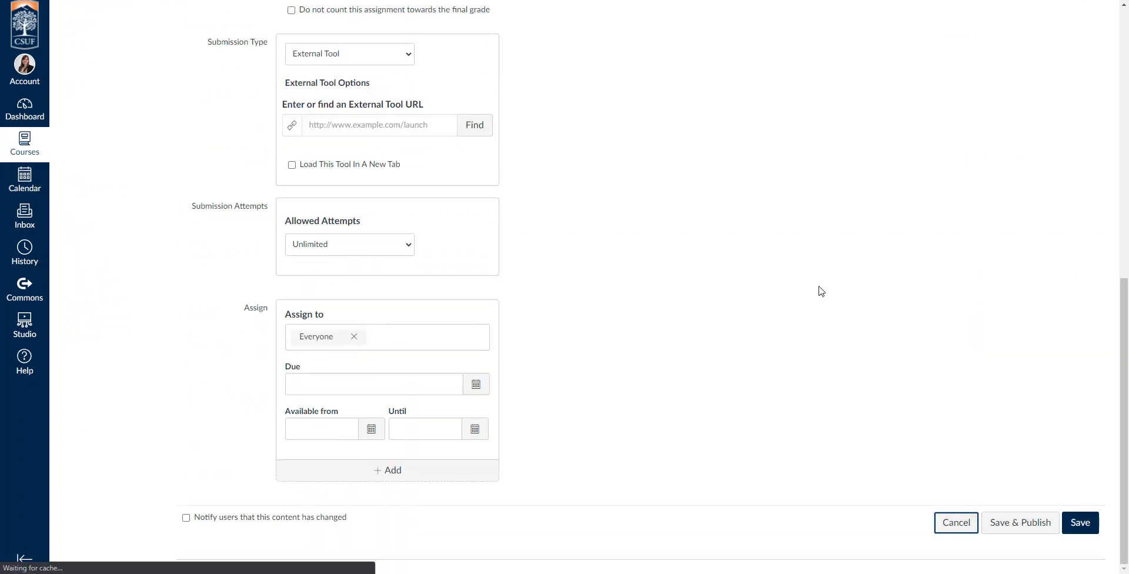
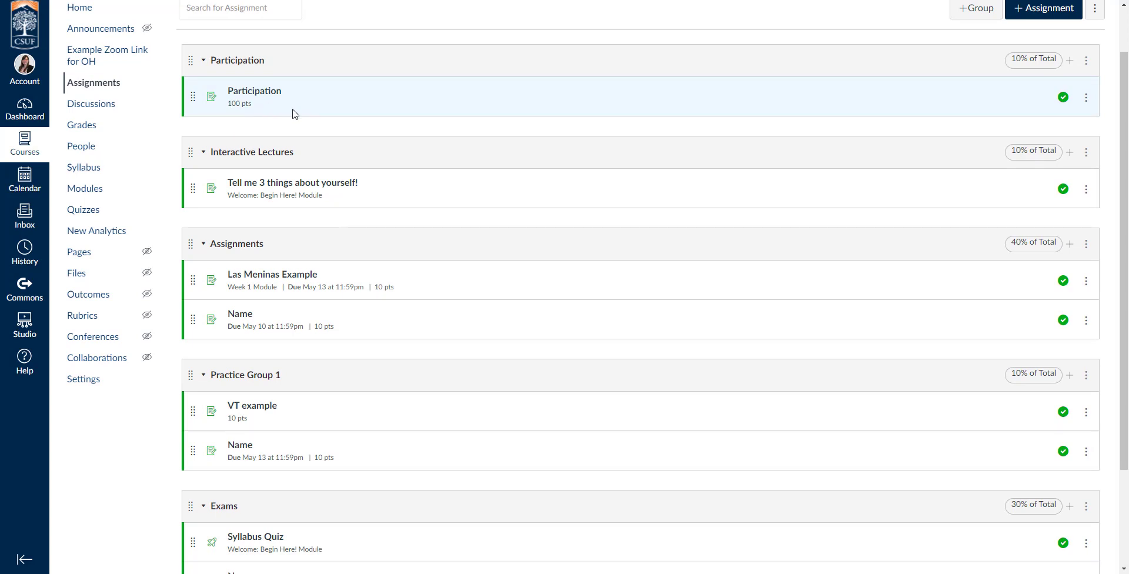
Step: Start a new item in the Participation group with the type Assignment and the name Attendance
scroll(975, 129, "up", 1)
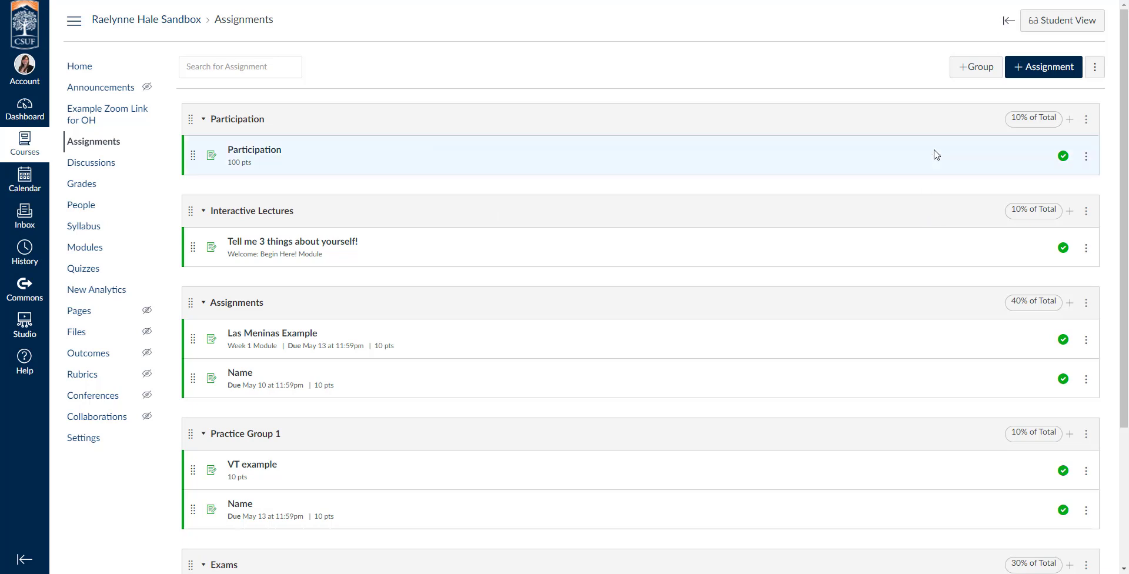
left_click(1070, 120)
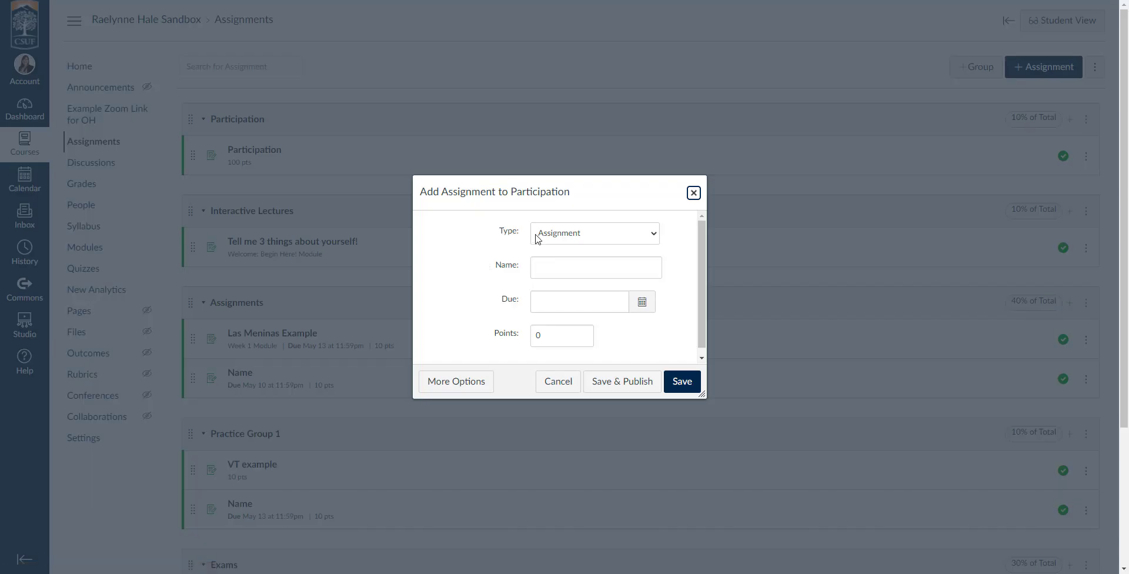
left_click(564, 231)
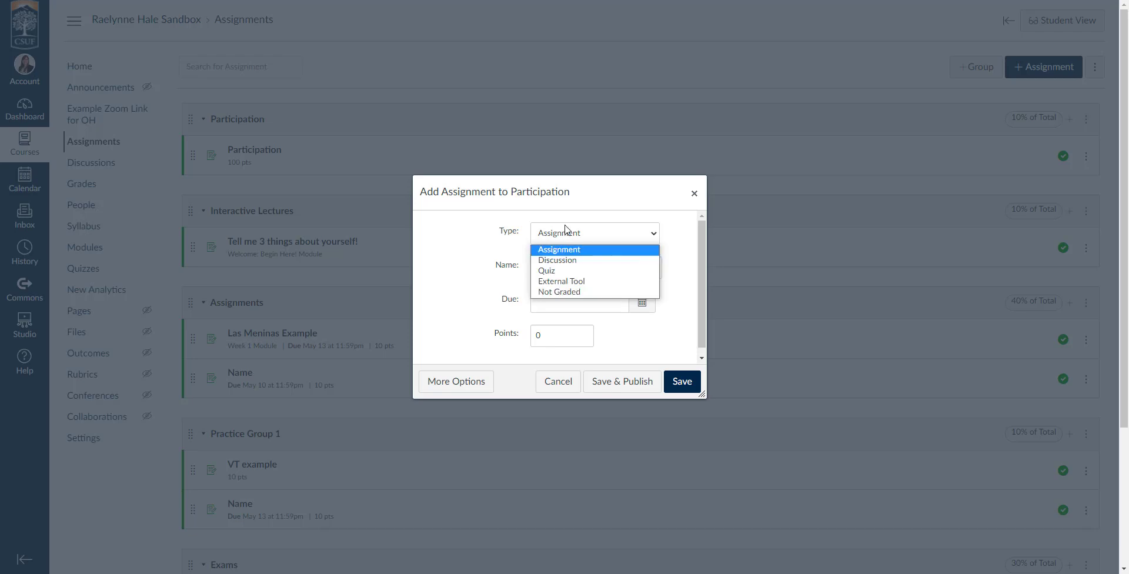
left_click(485, 236)
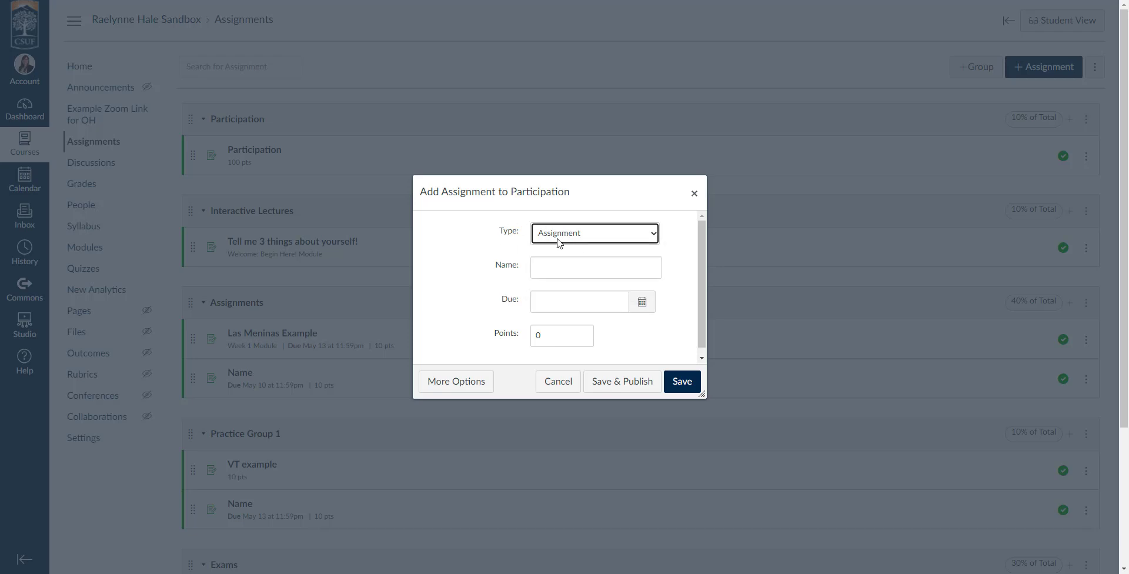
left_click(570, 269)
type("A")
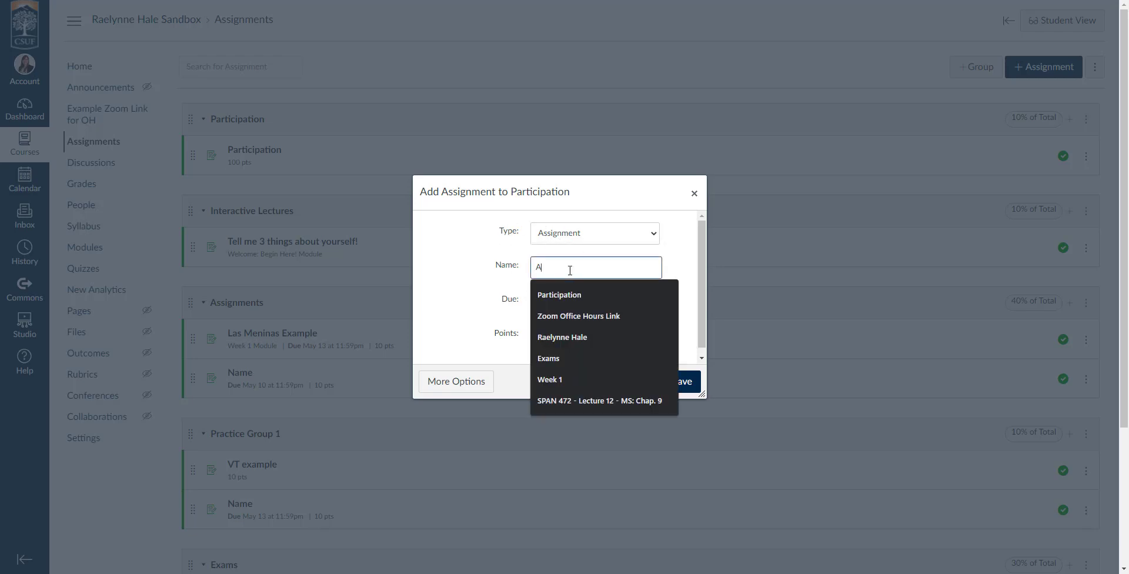
type("ttend")
left_click(577, 294)
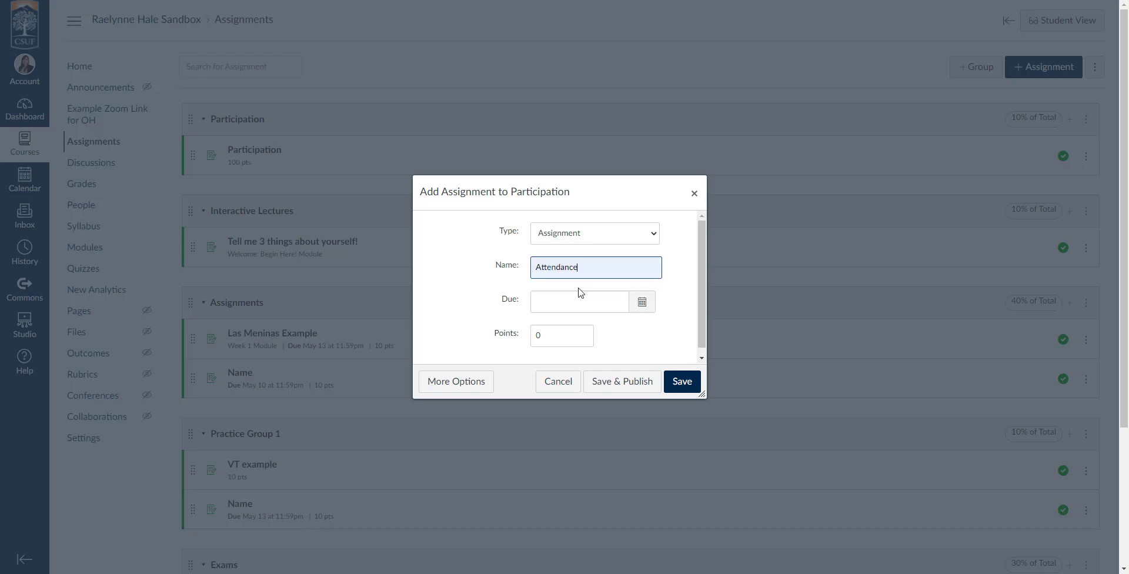
key("ctrl+a")
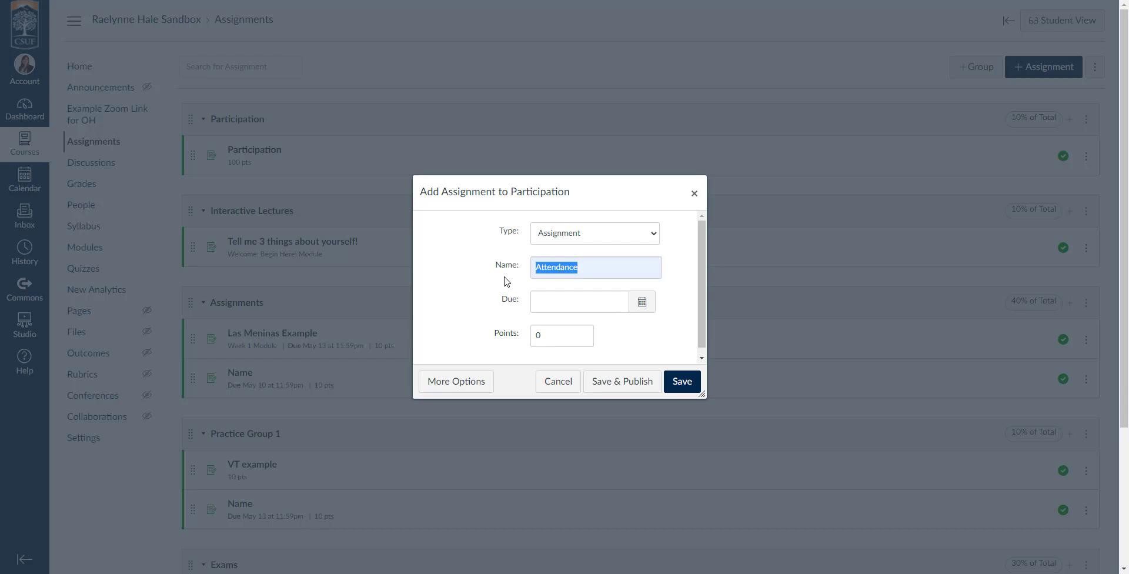
key("Right")
Step: Set the Attendance assignment's points to 160, save it and publish it
left_click(537, 338)
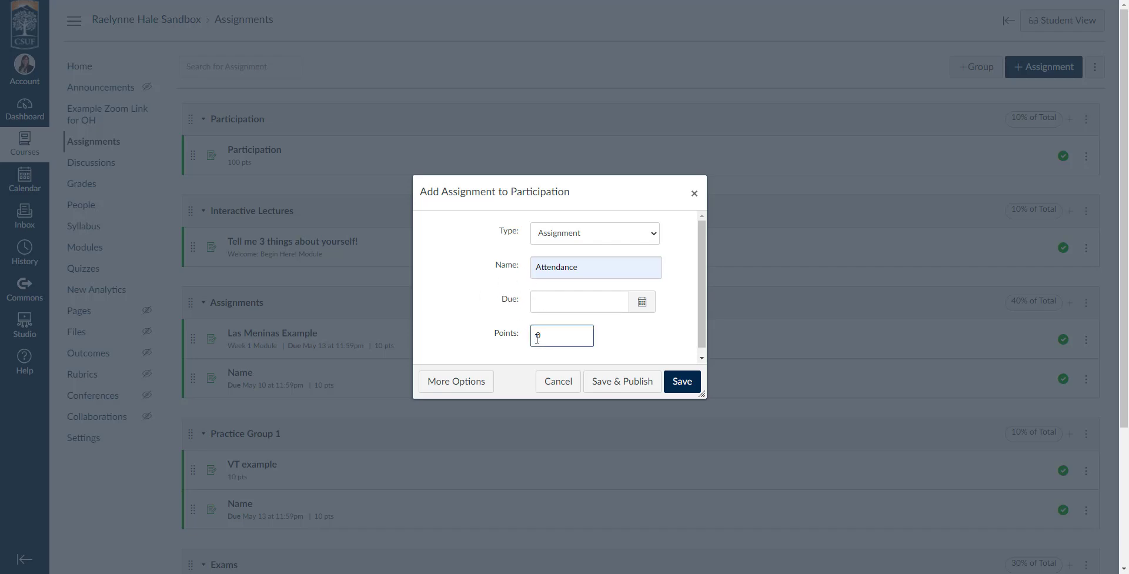
type("10")
type("6")
left_click(631, 343)
left_click(683, 382)
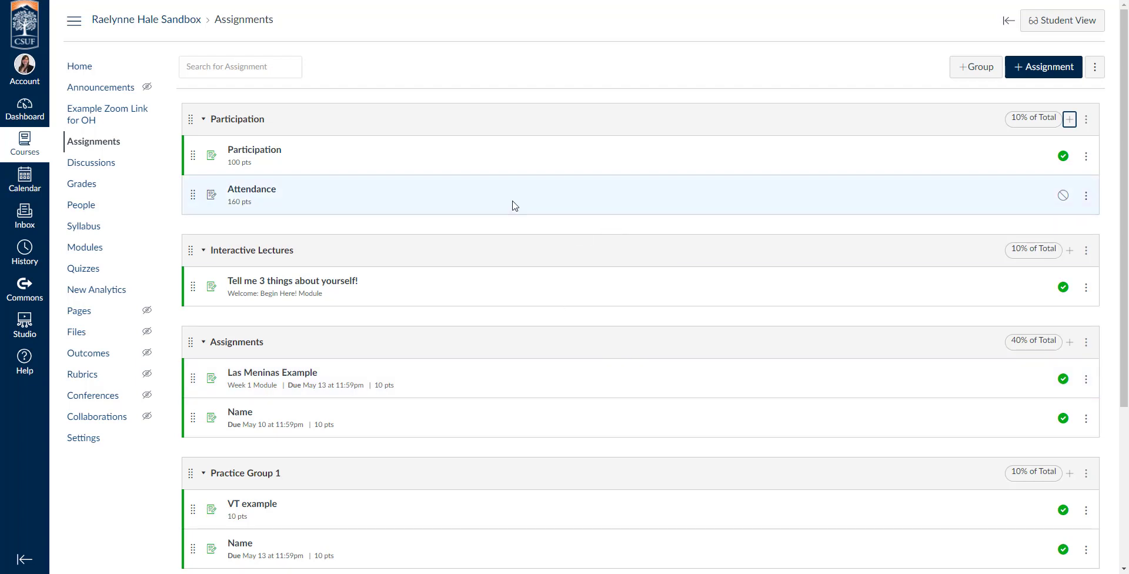
left_click(1063, 196)
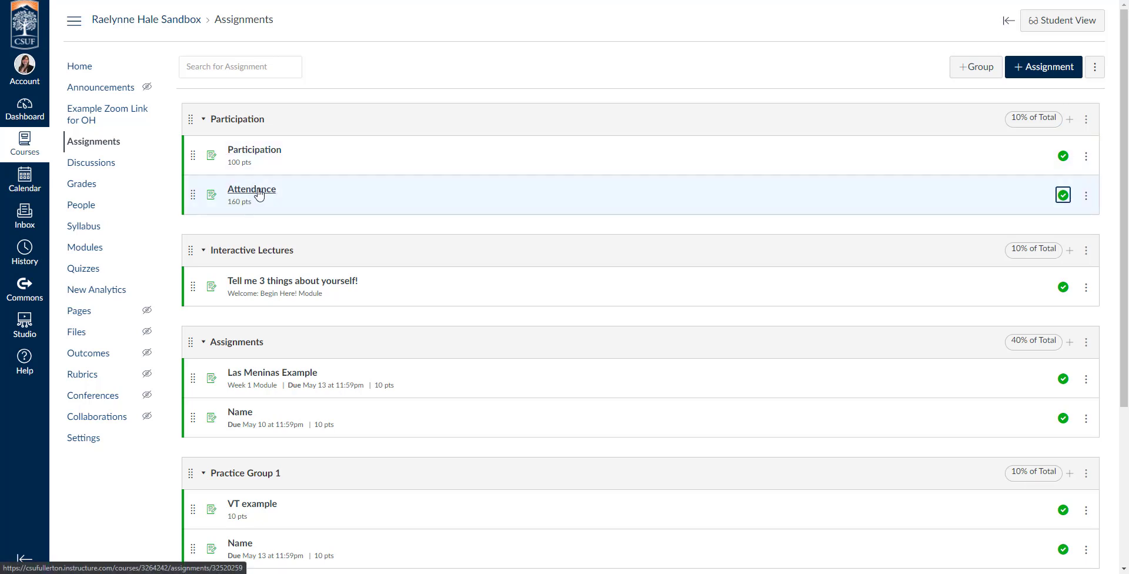
Step: Open the Attendance assignment and check its points and submission type
left_click(260, 194)
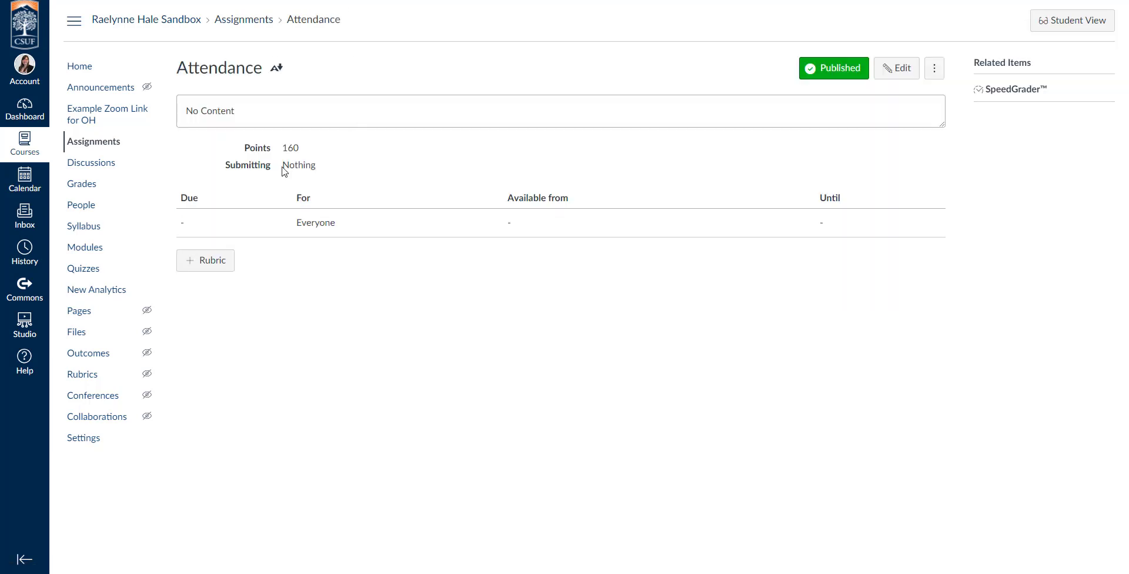
left_click_drag(283, 167, 320, 169)
left_click(328, 172)
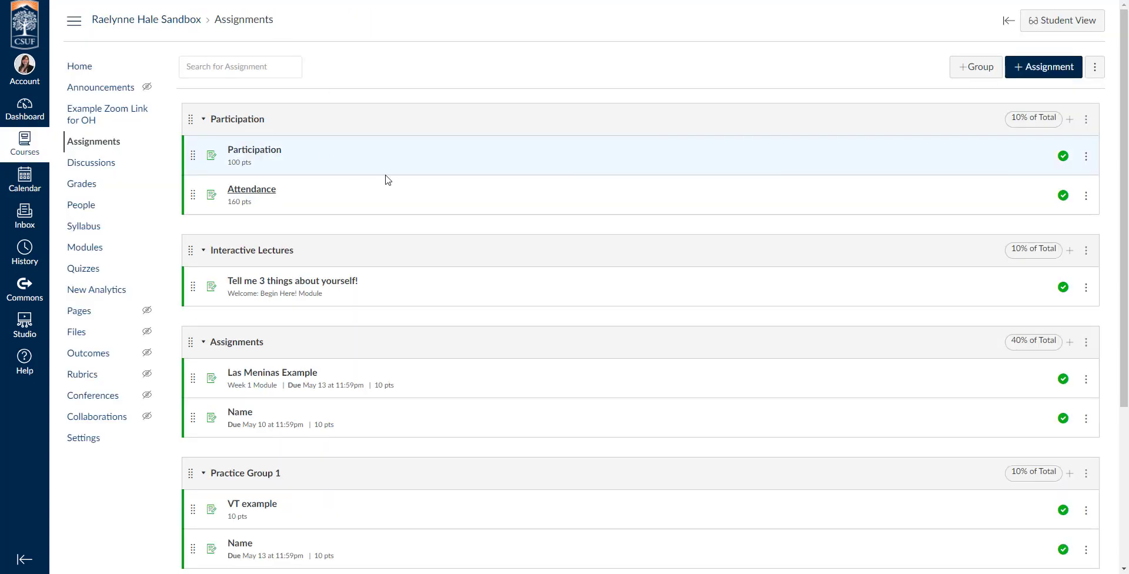
Step: Look over all assignment groups on the course's assignments page, from Participation to Exams
scroll(386, 179, "down", 2)
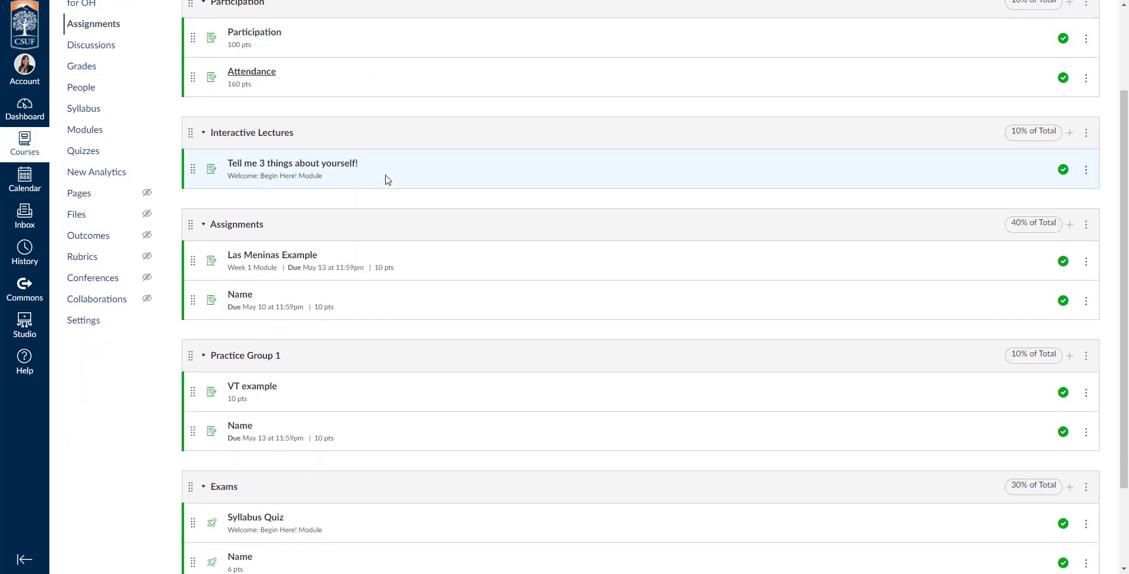
scroll(388, 179, "down", 2)
scroll(388, 179, "up", 4)
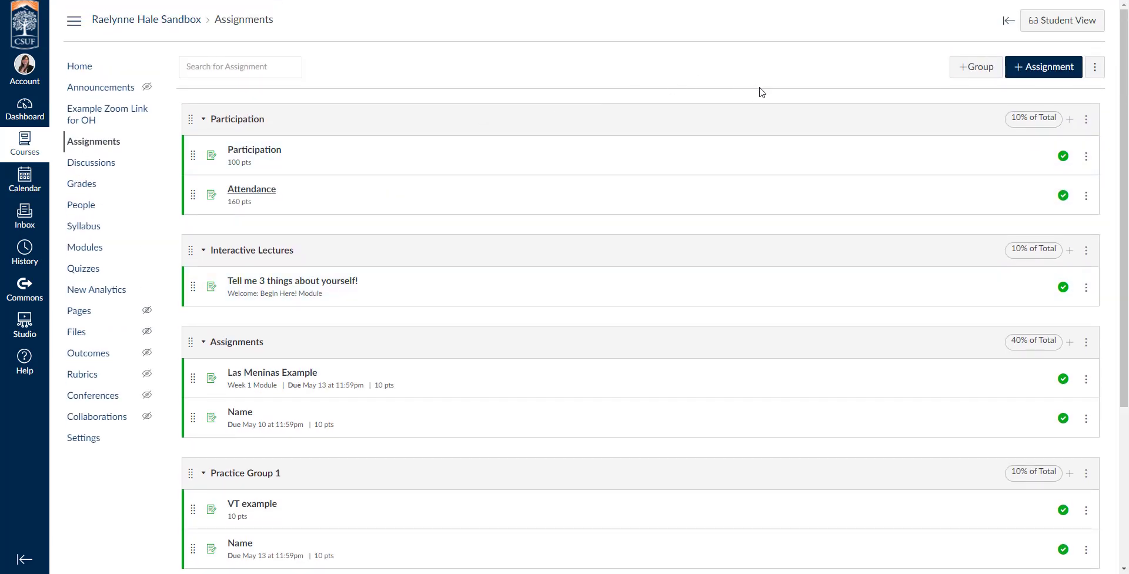
scroll(551, 285, "down", 3)
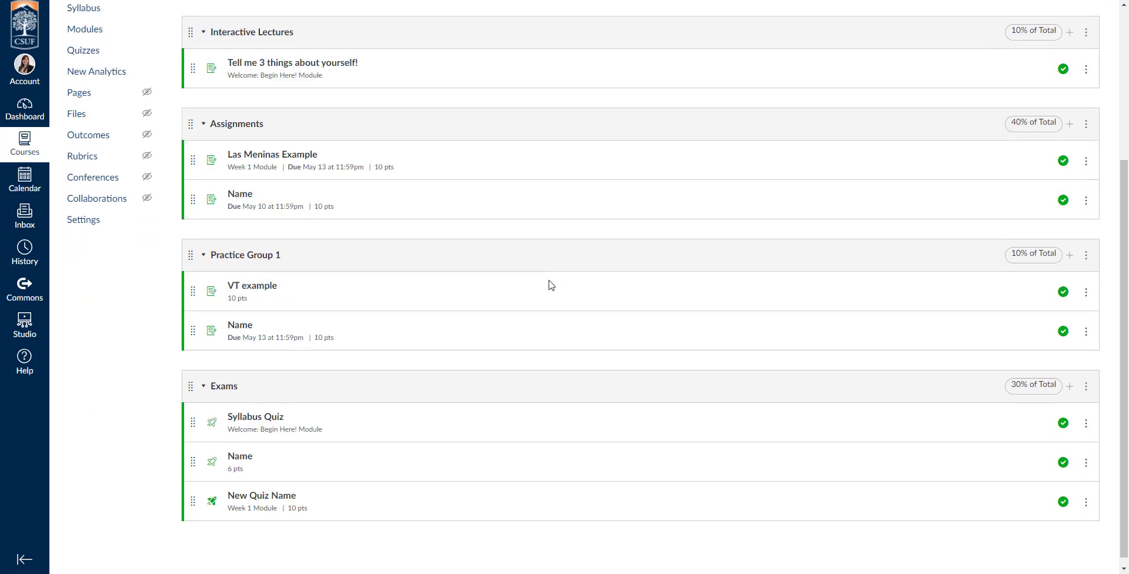
scroll(551, 285, "up", 3)
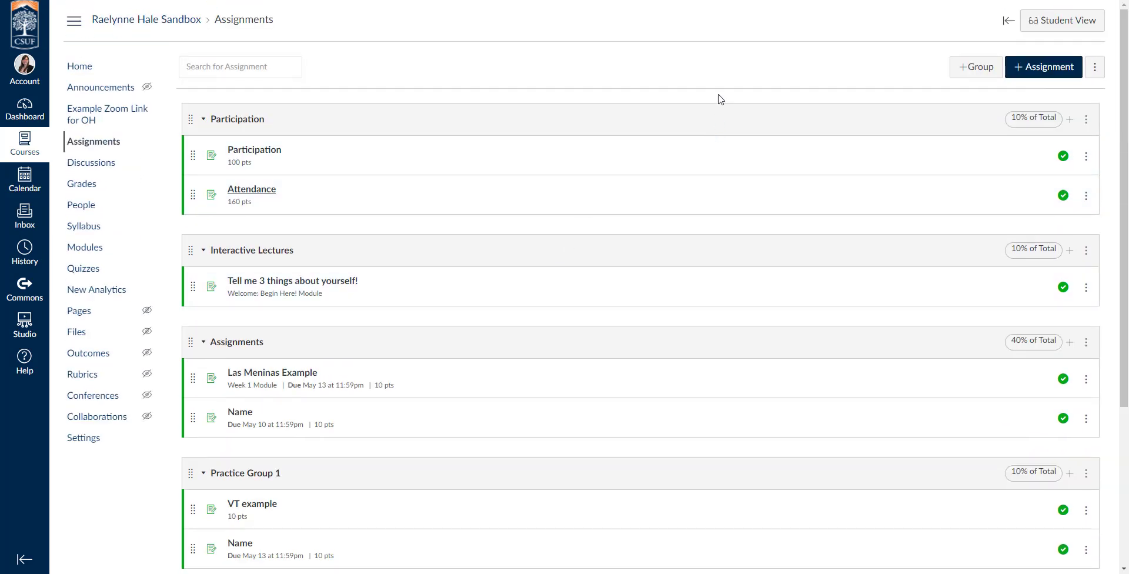
Step: Switch to Student View and compare the assignments list arranged by date and by type
left_click(1085, 22)
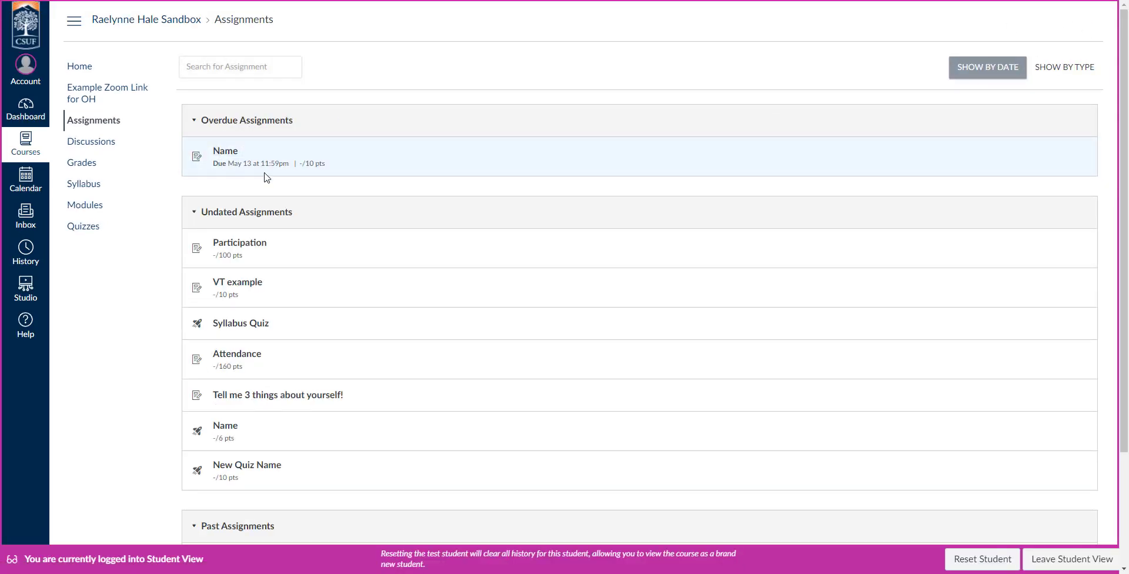
scroll(207, 226, "down", 3)
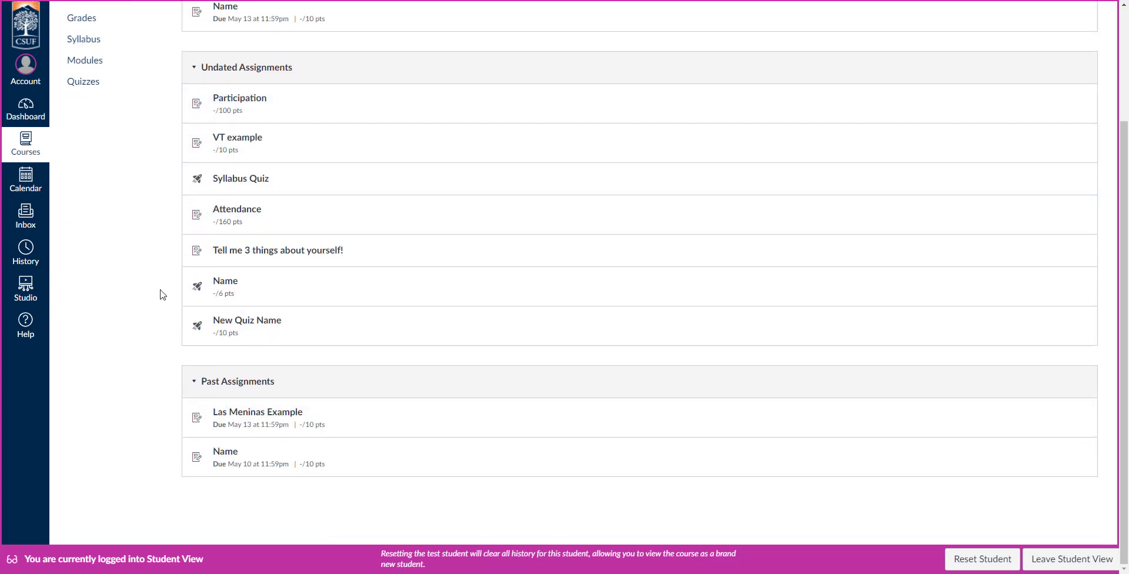
scroll(158, 293, "up", 3)
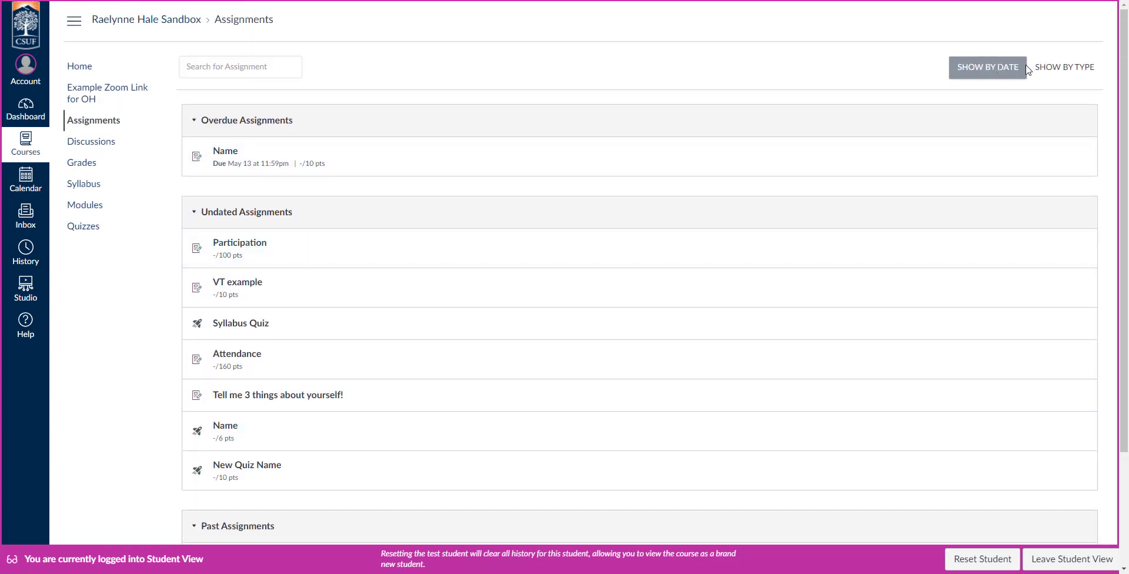
left_click(1080, 69)
scroll(749, 98, "down", 4)
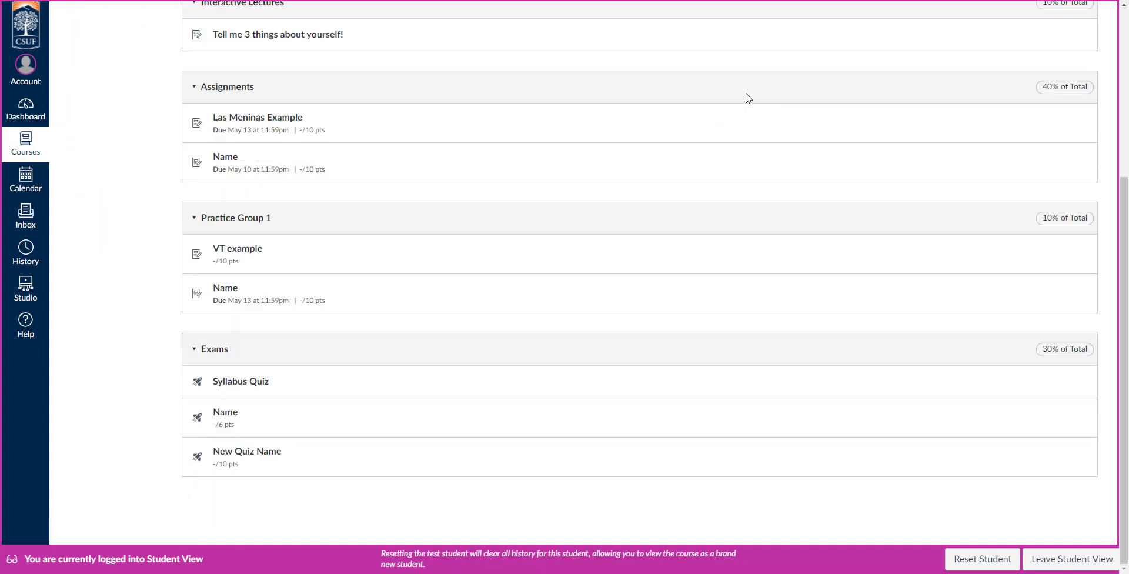
scroll(748, 97, "up", 4)
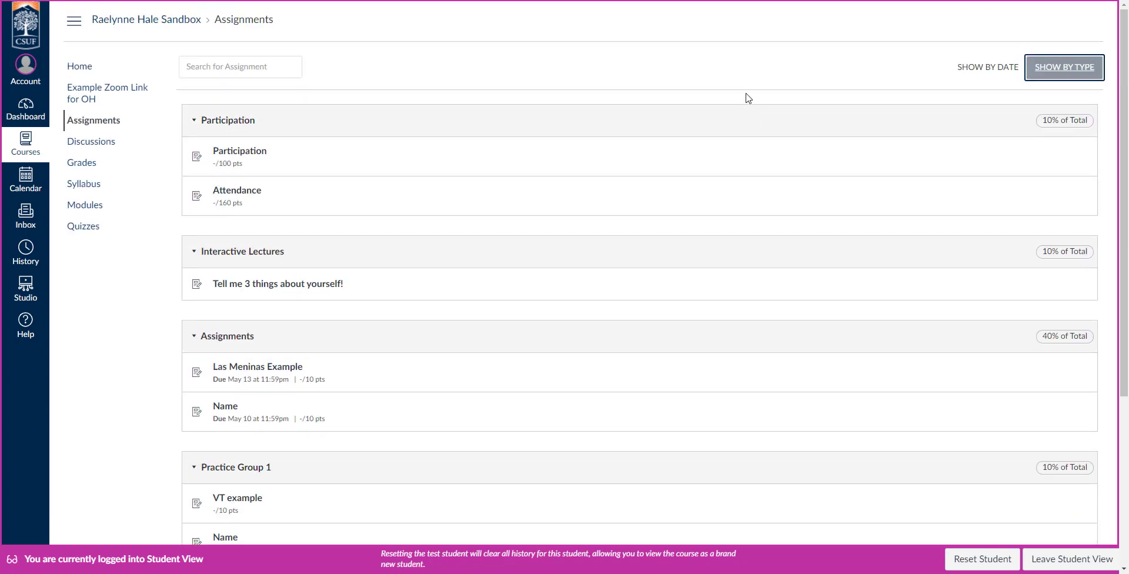
left_click(979, 71)
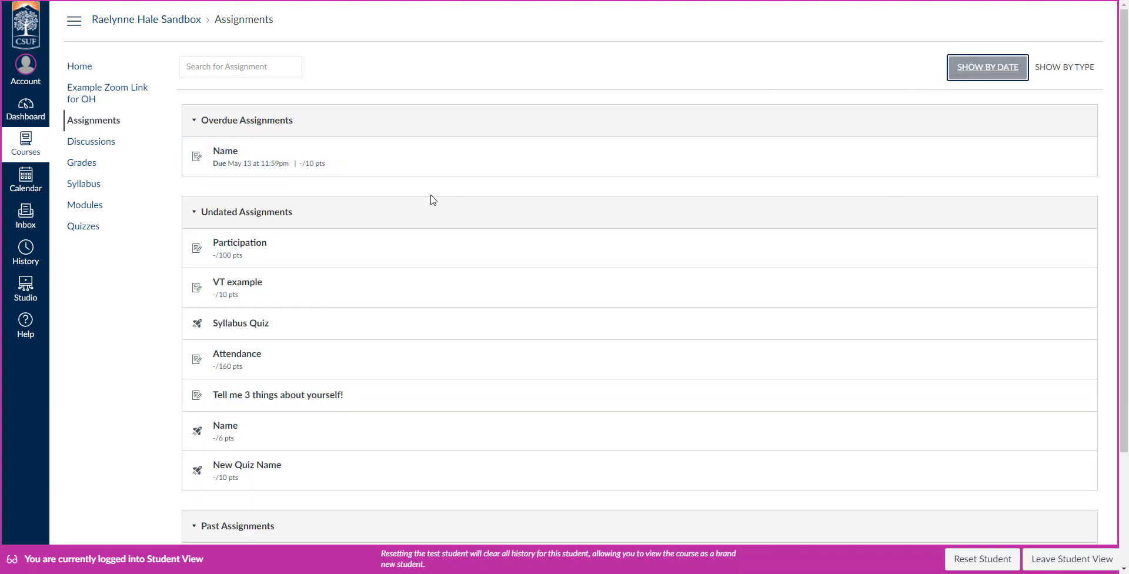
Step: Open the test student's grades and enter a What-If score of 0 for the assignment due May 10
left_click(108, 172)
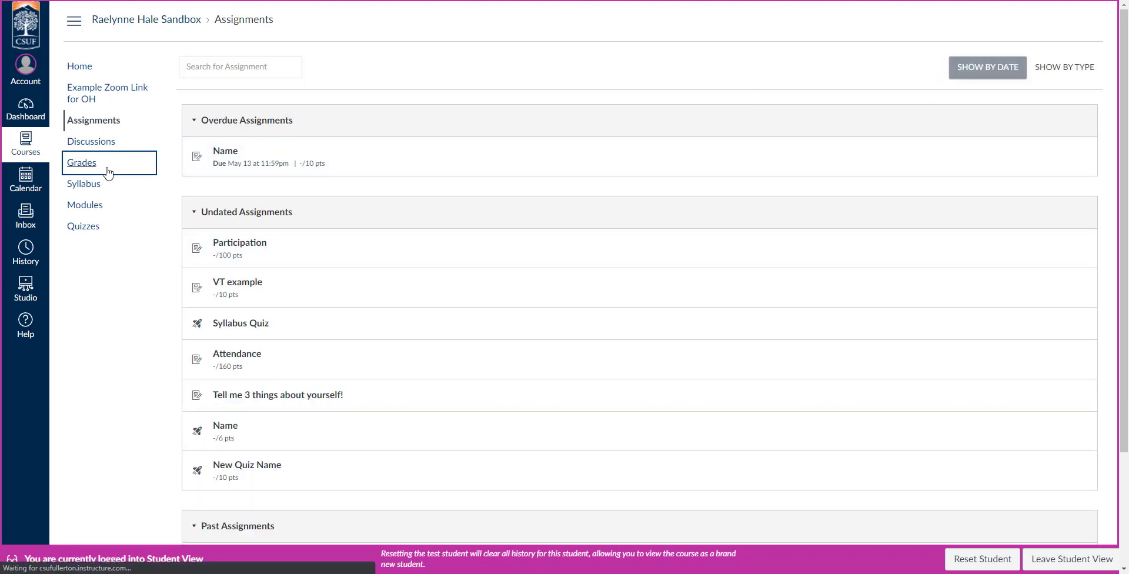
scroll(419, 189, "down", 5)
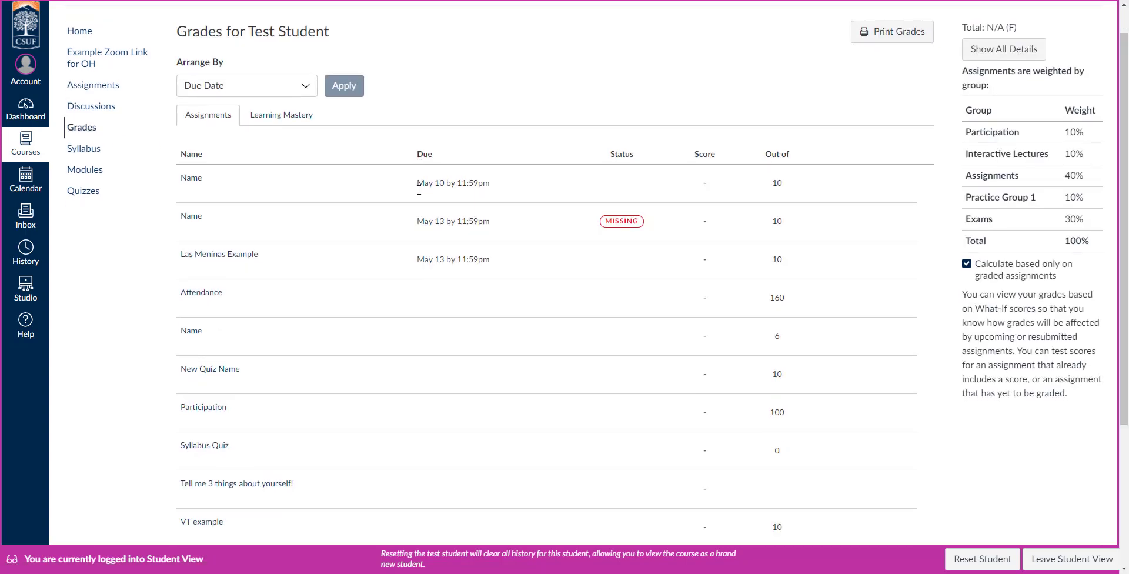
scroll(418, 189, "up", 5)
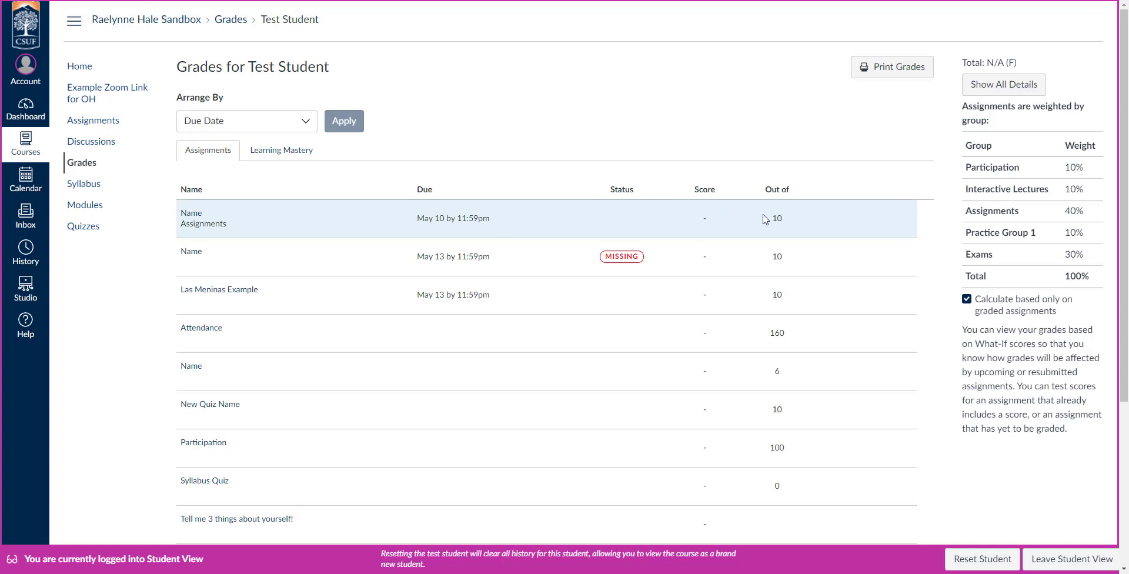
left_click(700, 222)
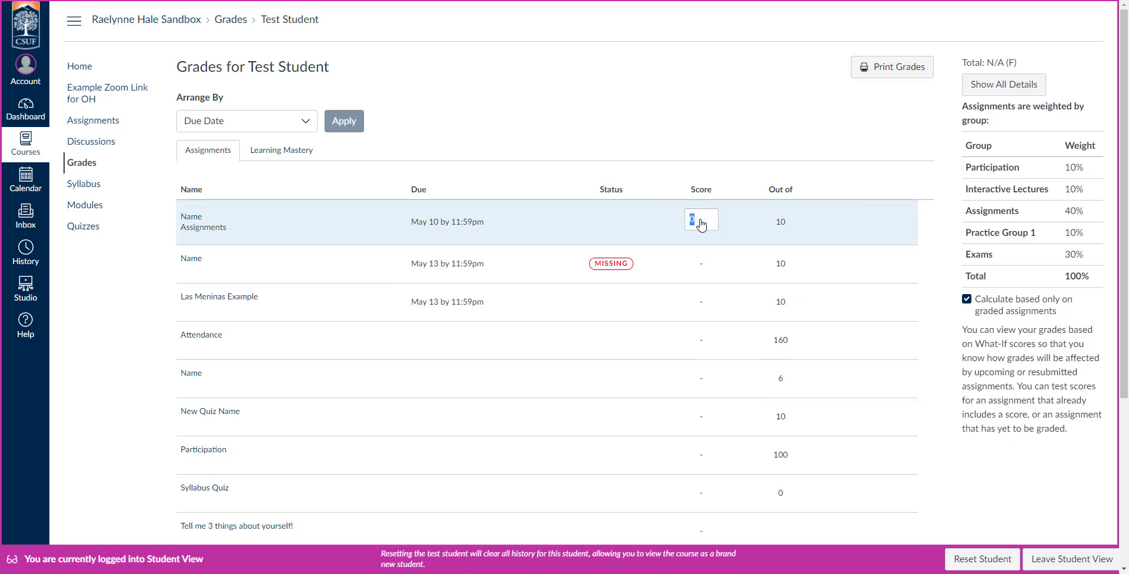
type("0")
key("Return")
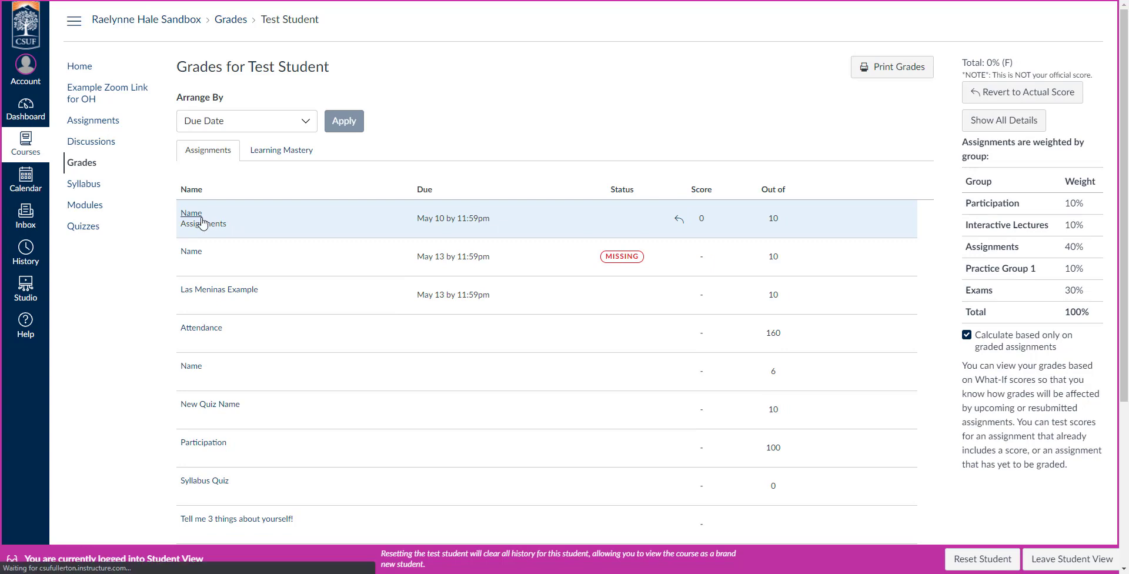
Step: Open the submission details of the assignment due May 10 and view its comment field
left_click(236, 222)
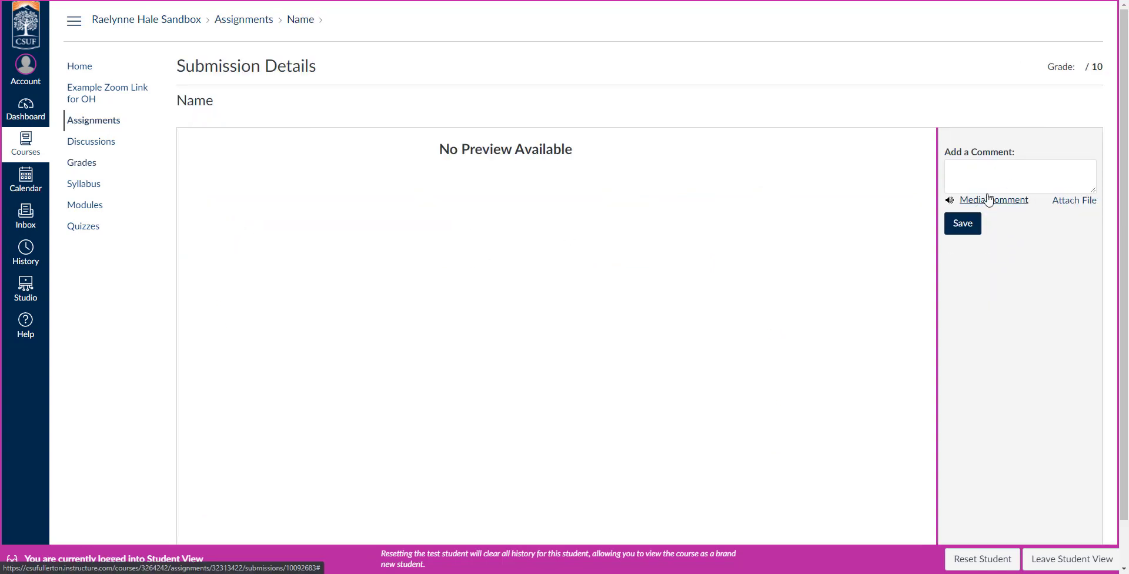
left_click(1007, 173)
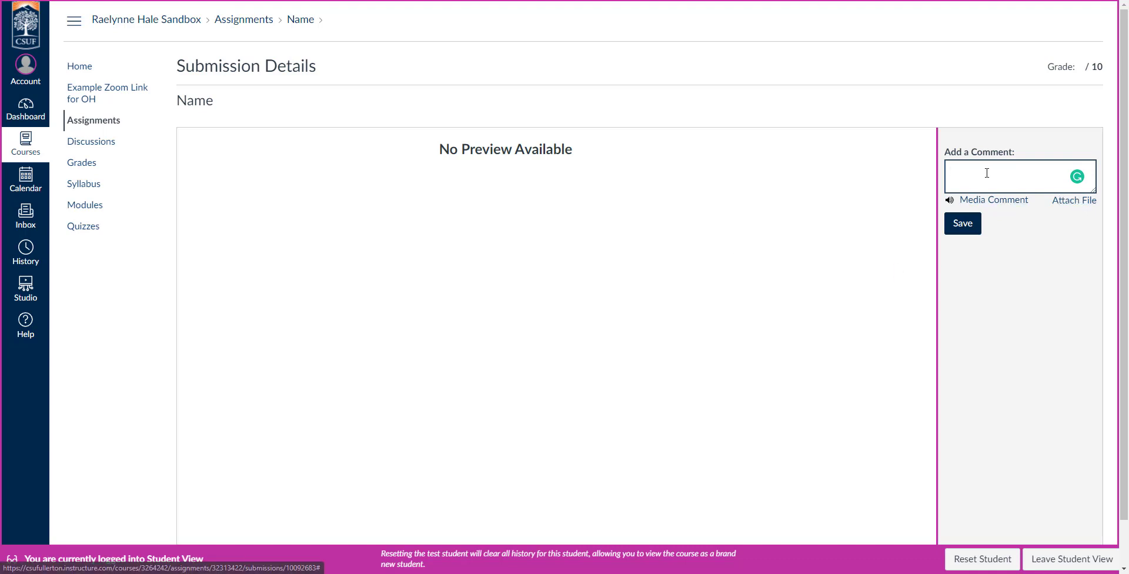
Step: In the test student's grades, enter What-If scores of 8 for the May 10 assignment and 7 for the missing May 13 one, and check the total
left_click(98, 170)
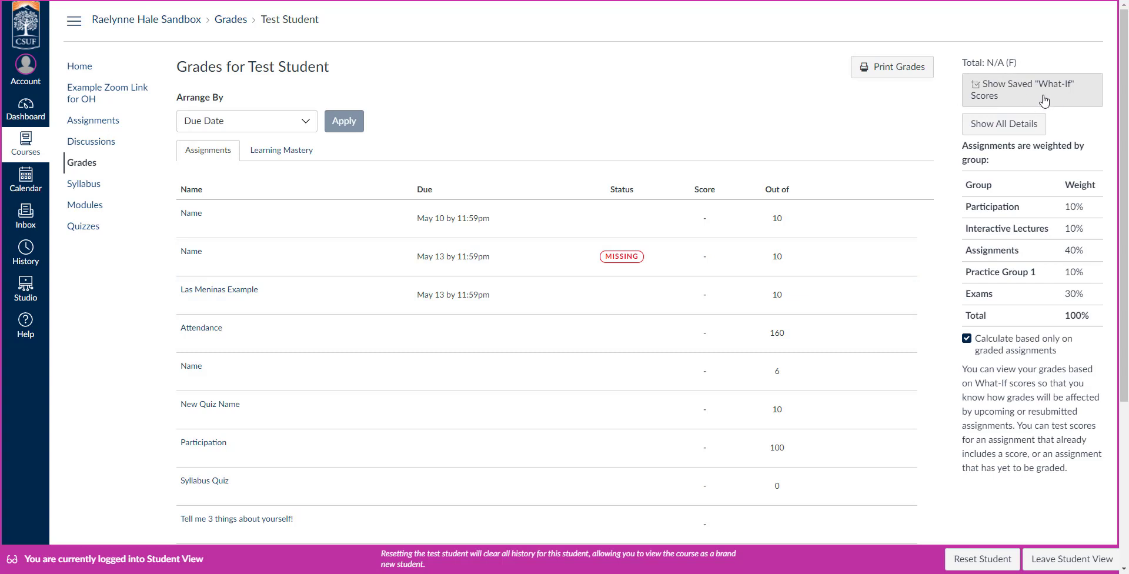
left_click(703, 221)
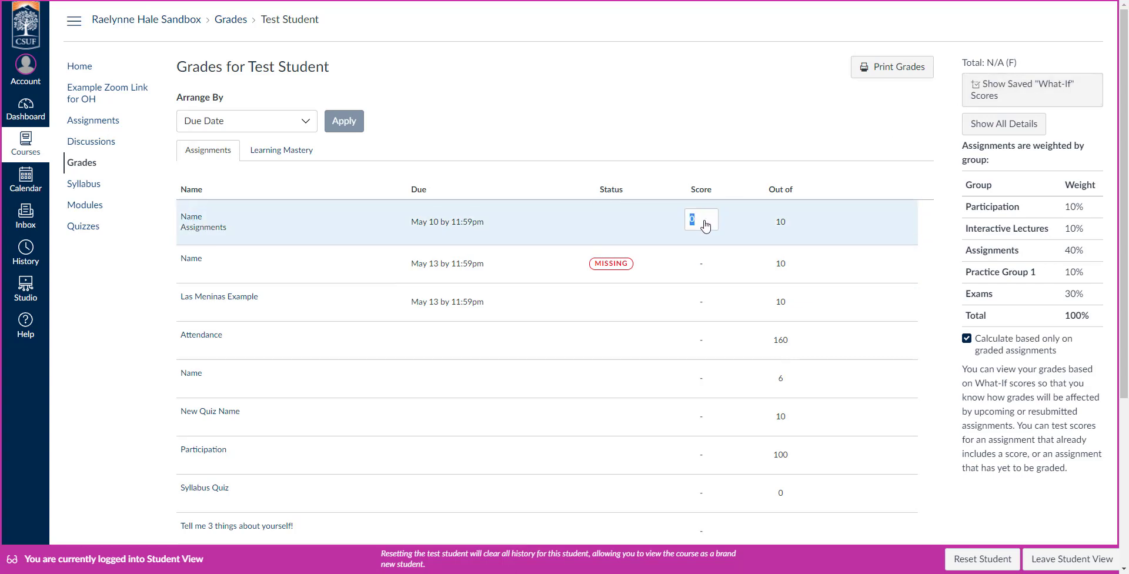
type("8")
key("Return")
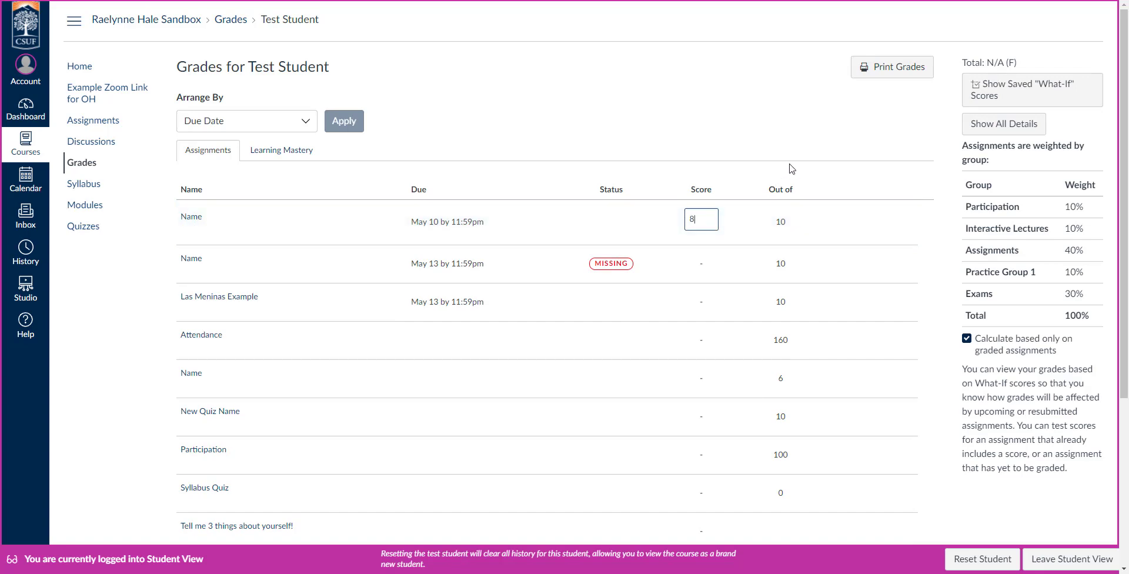
left_click(706, 263)
type("7")
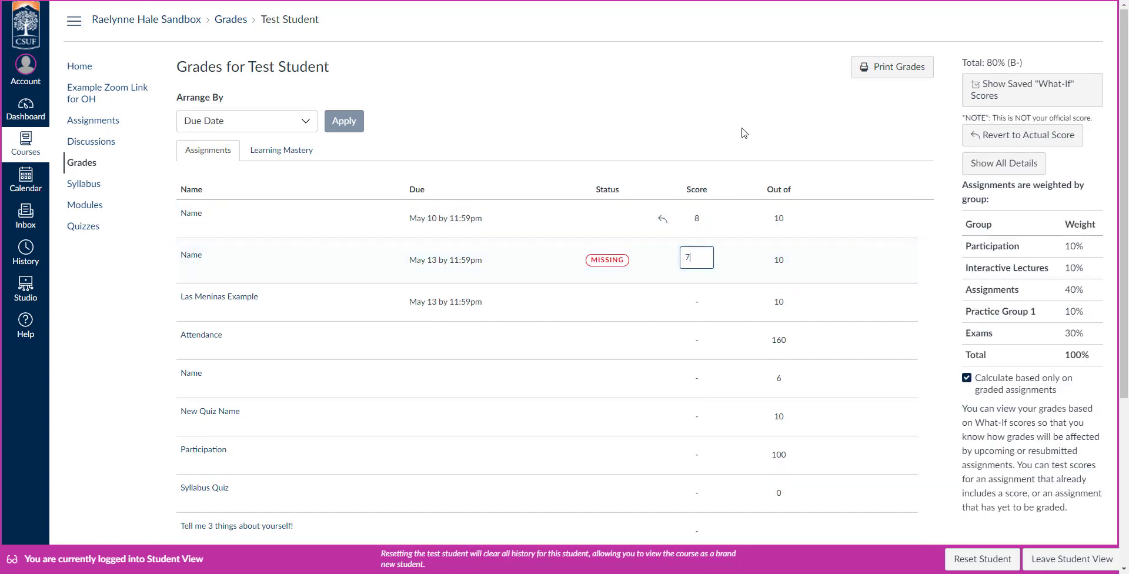
key("Return")
scroll(708, 315, "down", 4)
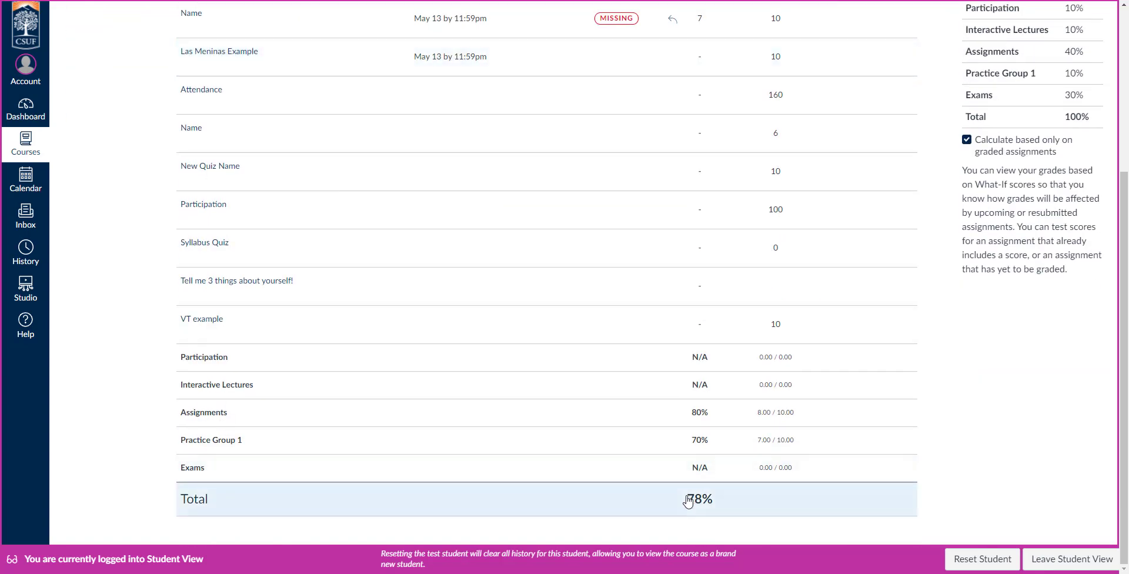
scroll(767, 491, "up", 4)
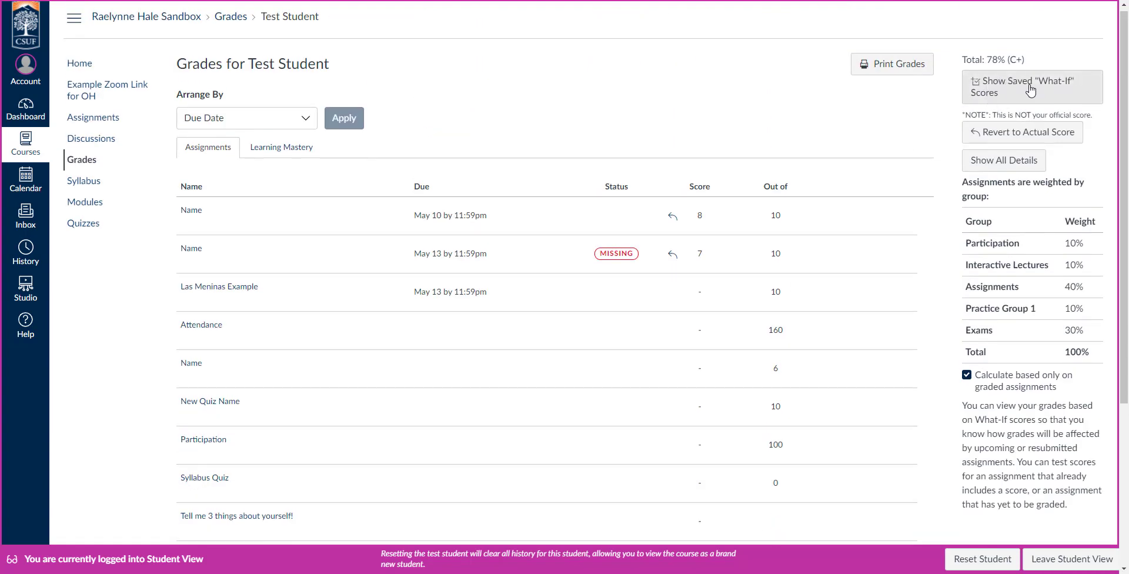
Step: Revert the test student's What-If scores to the actual score and look over the assignment list and group totals
left_click(1003, 139)
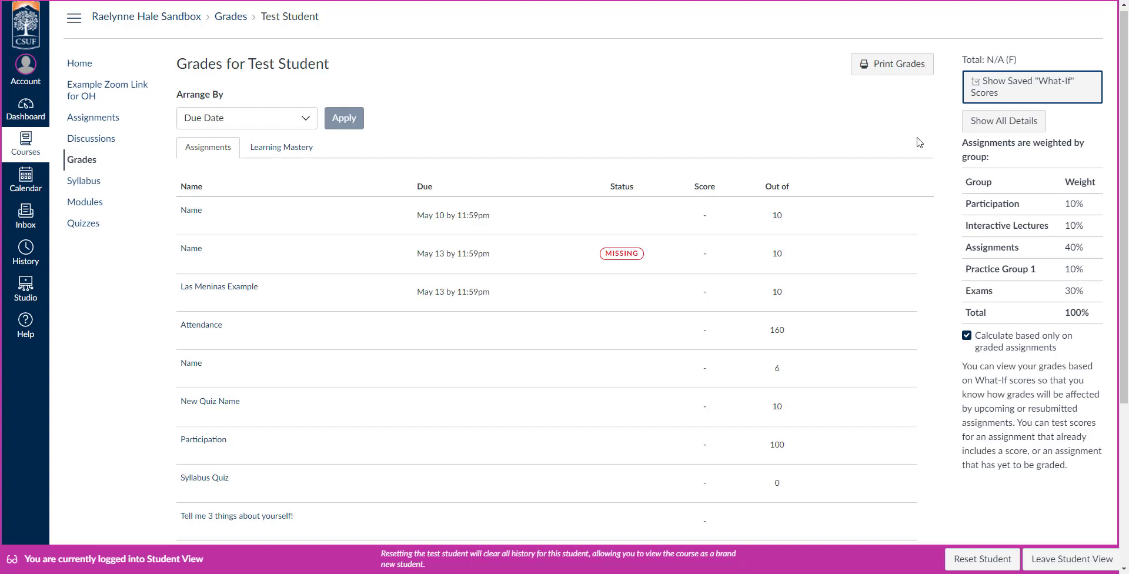
scroll(918, 143, "down", 2)
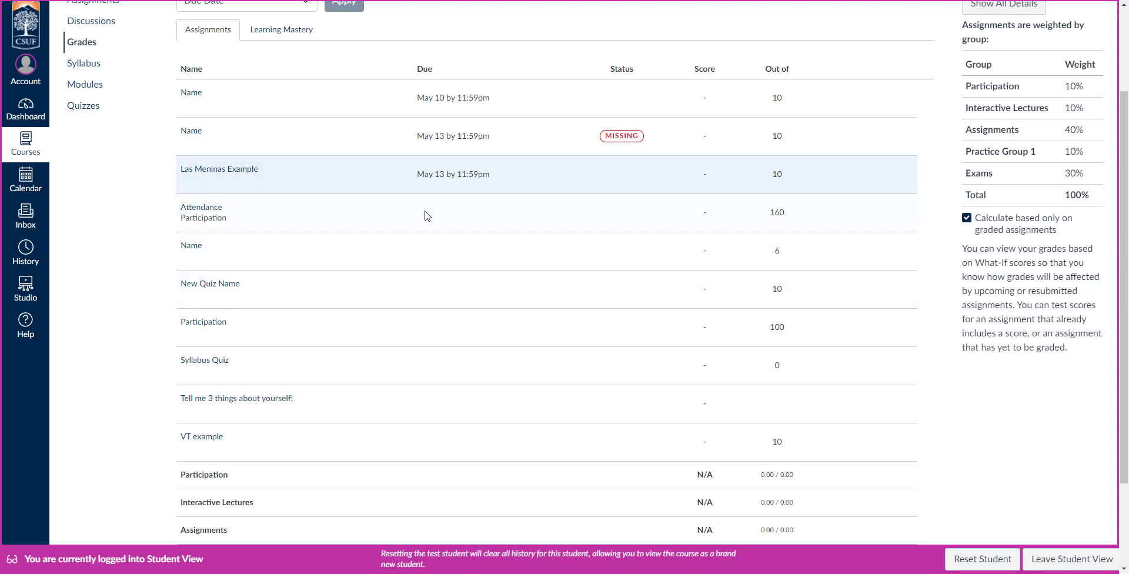
scroll(461, 308, "down", 2)
scroll(464, 308, "up", 4)
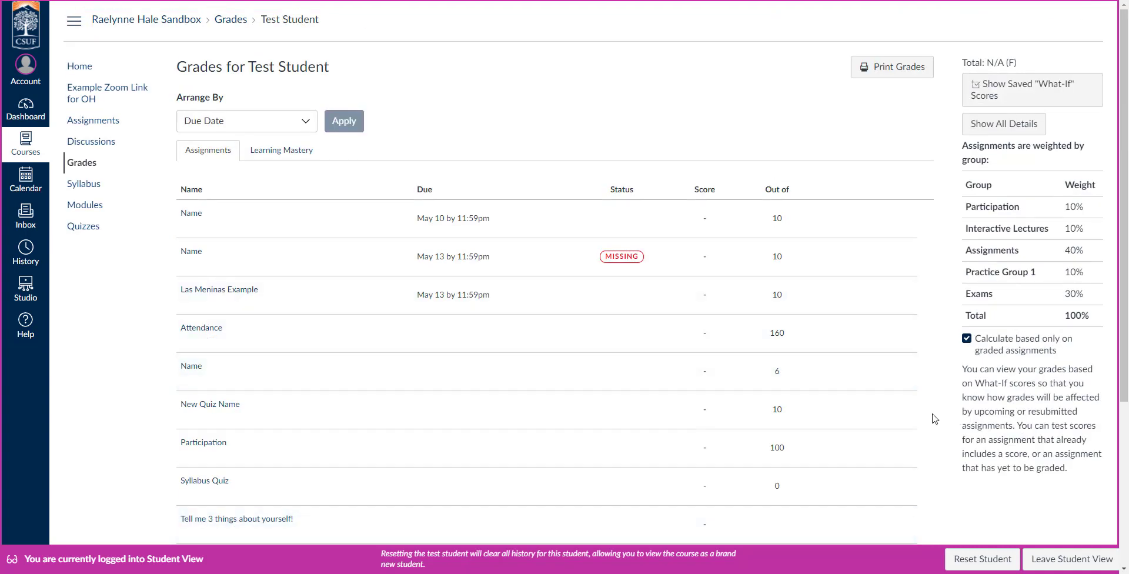
scroll(935, 419, "down", 4)
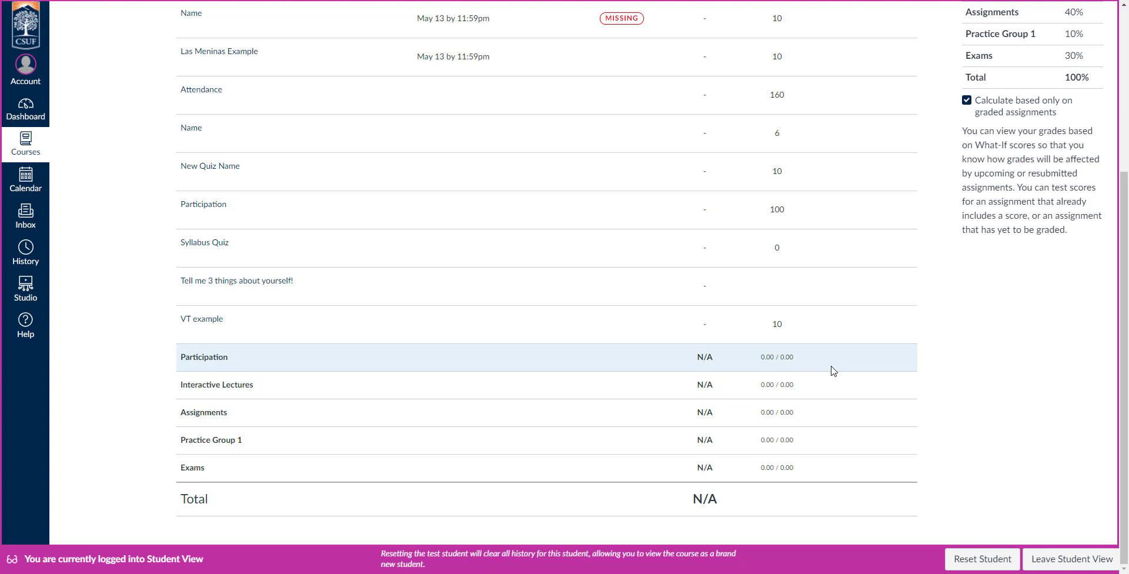
Step: Leave Student View, return to the course home page, and open the gradebook settings from the course's grades
left_click(1070, 558)
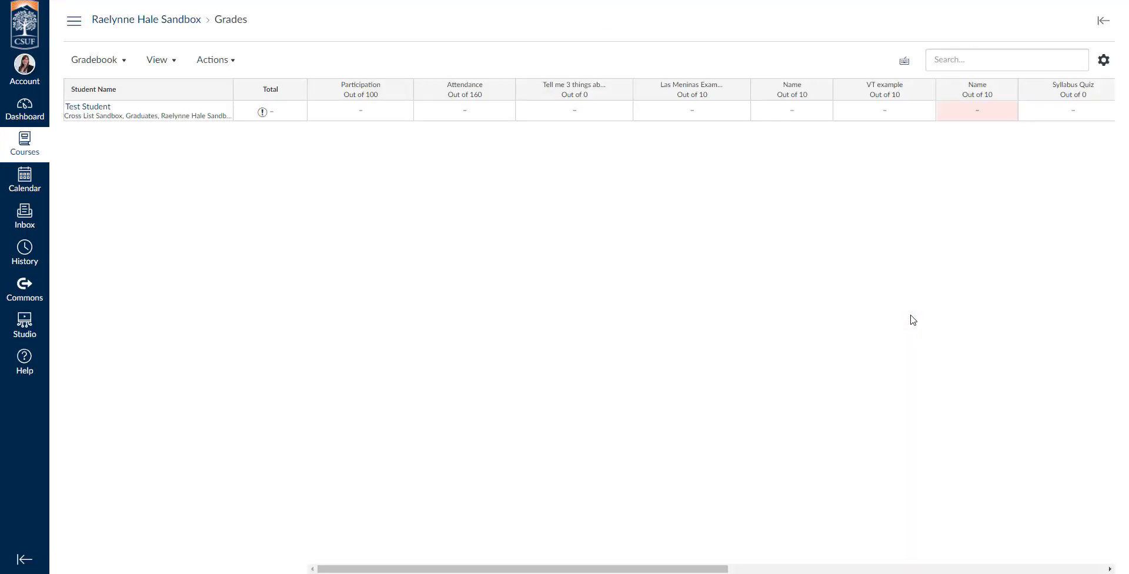
left_click(164, 27)
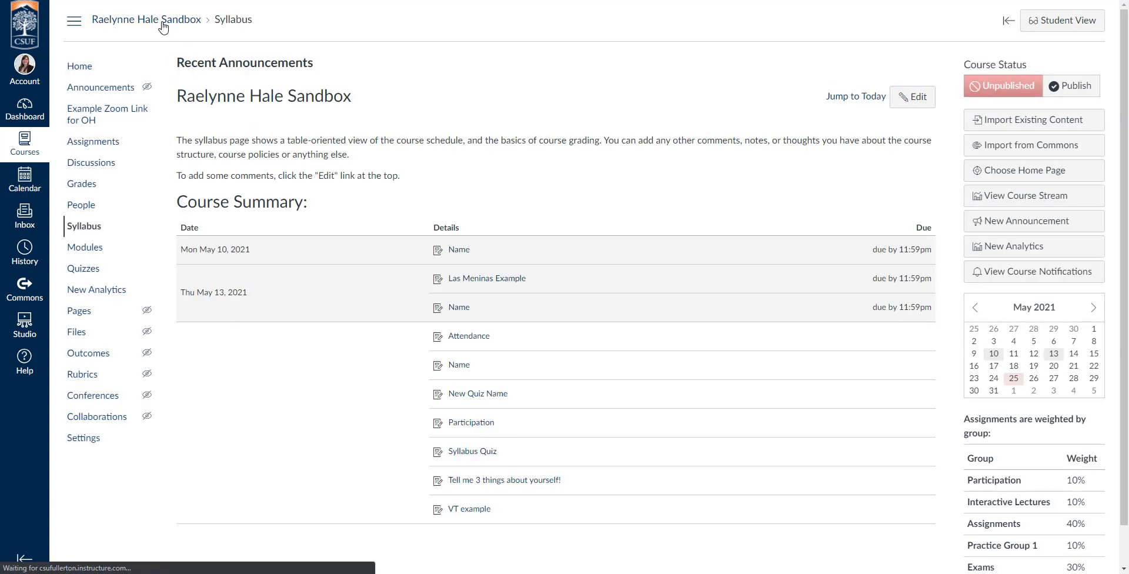
left_click(81, 186)
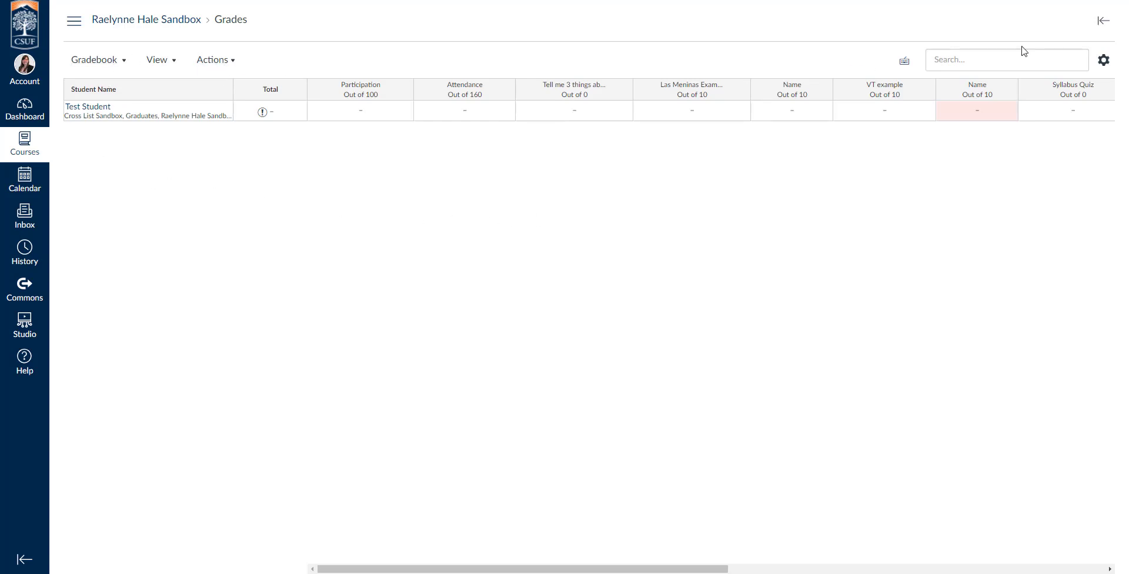
left_click(1104, 60)
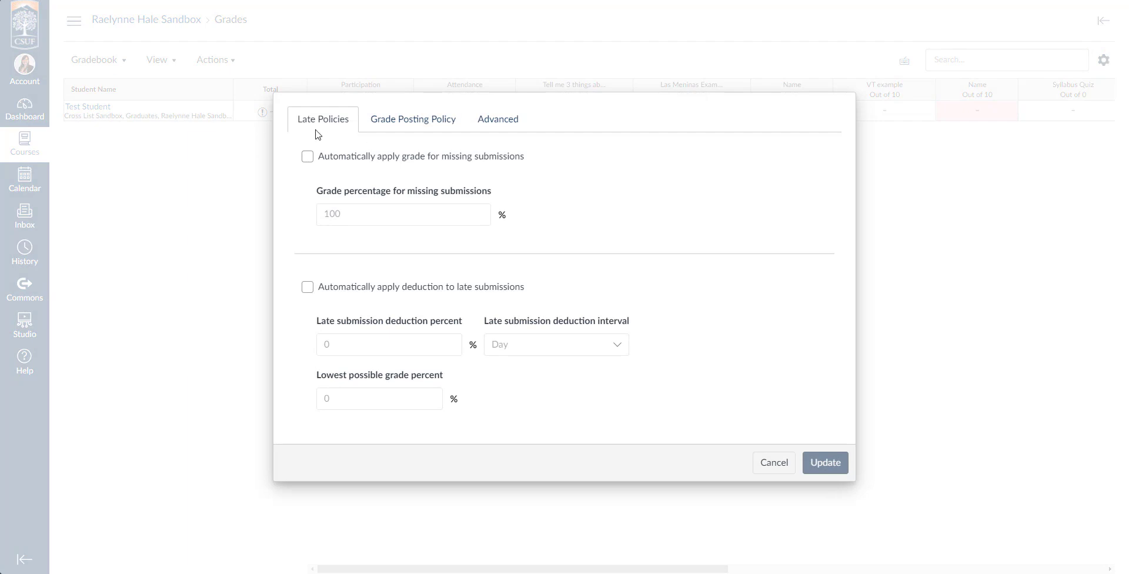
Step: Turn on the automatic grade for missing submissions and set its grade percentage to 0%
left_click(307, 156)
left_click_drag(318, 157, 531, 159)
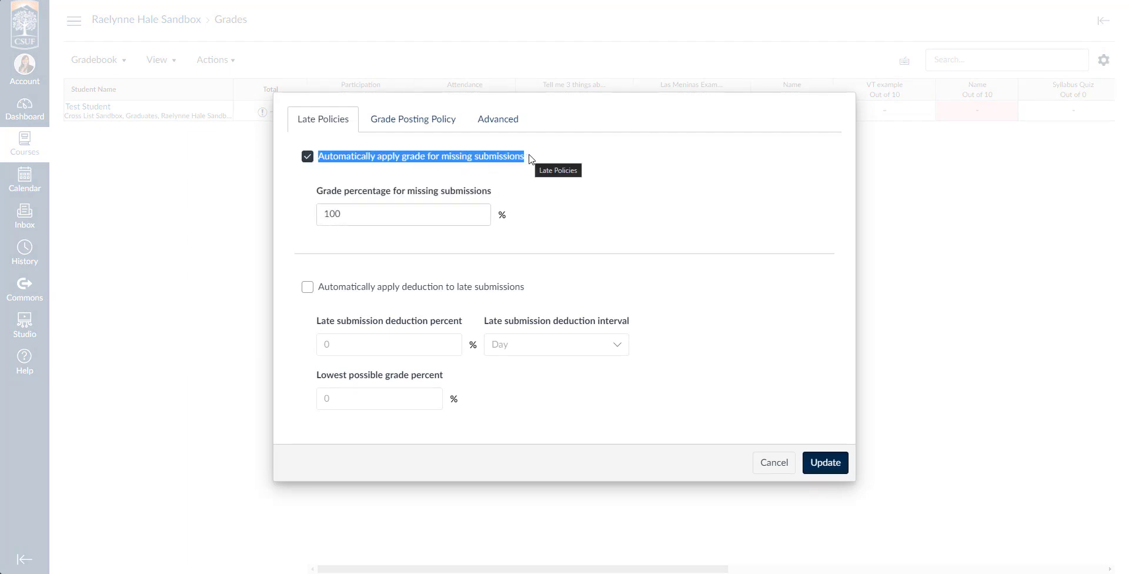
left_click_drag(336, 213, 318, 216)
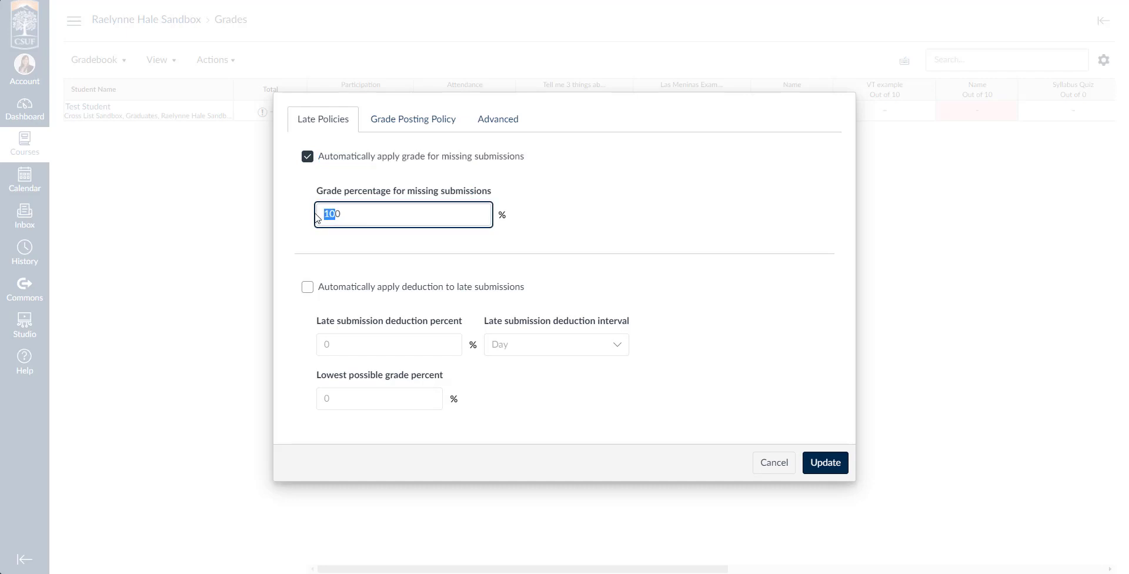
key("BackSpace")
left_click(352, 177)
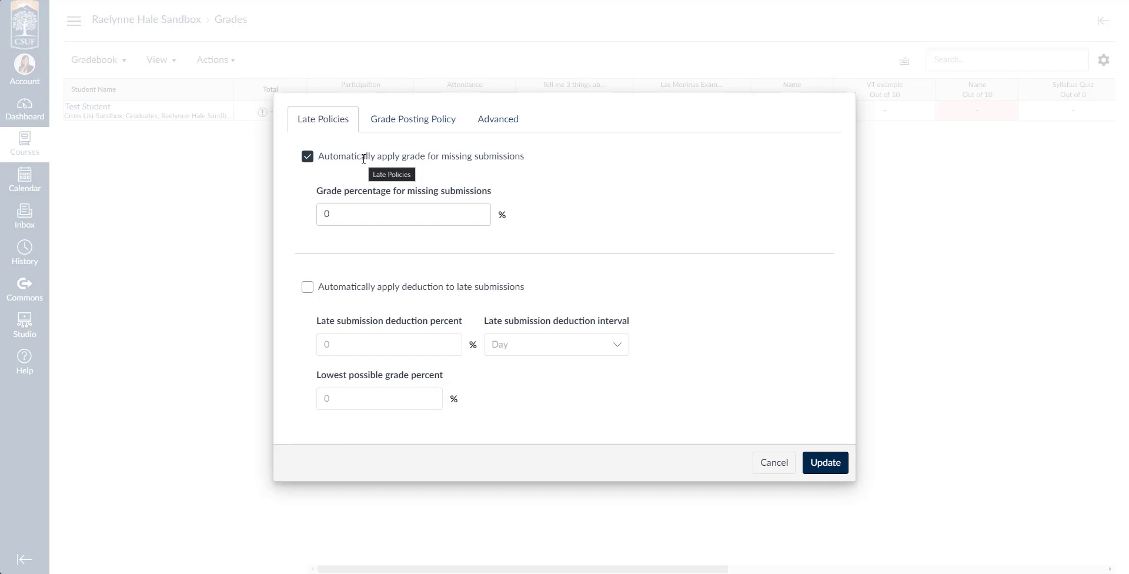
Step: Turn off the automatic grade for missing submissions in the late policies
left_click(339, 158)
left_click(318, 159)
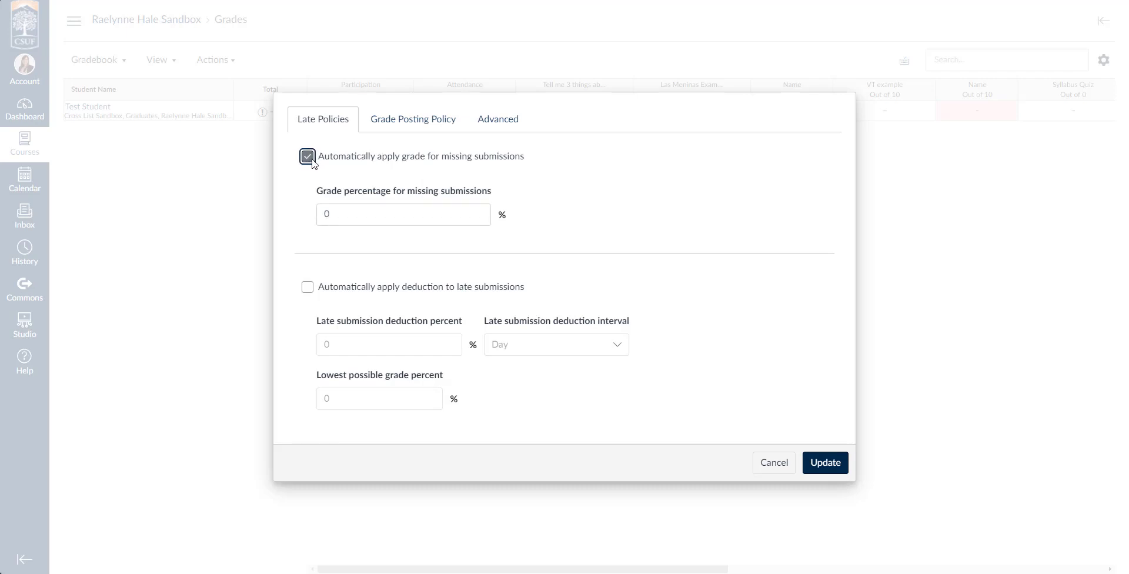
left_click(307, 156)
left_click_drag(441, 156, 560, 176)
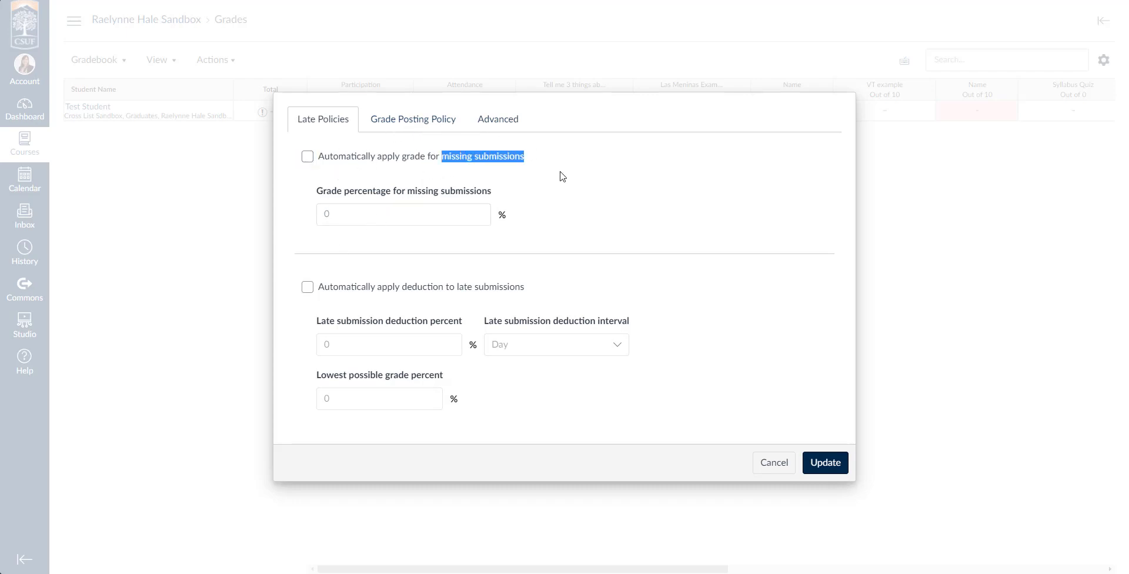
left_click(562, 176)
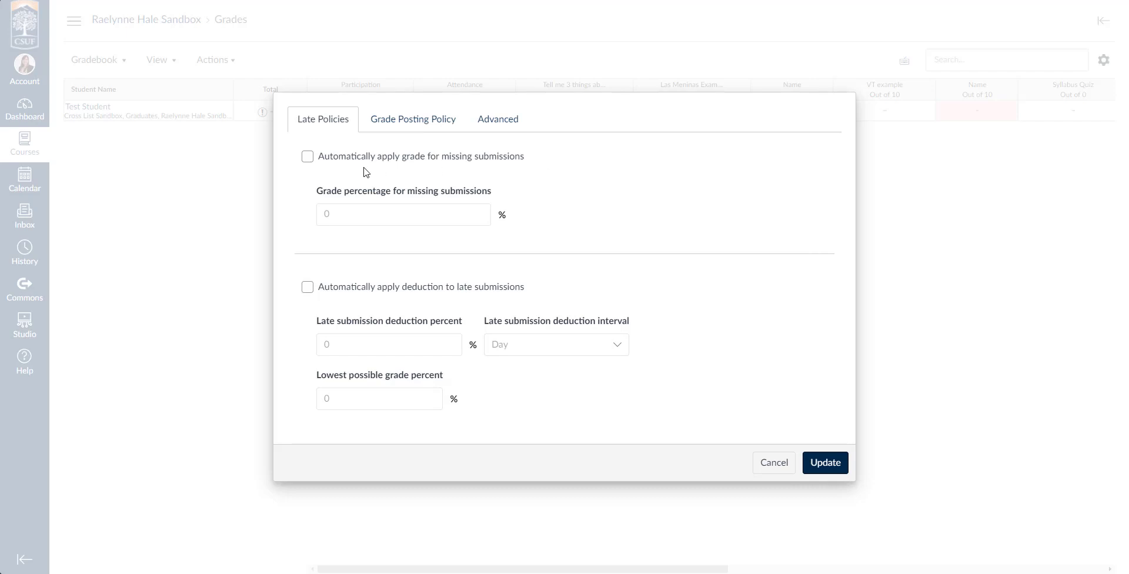
double_click(307, 160)
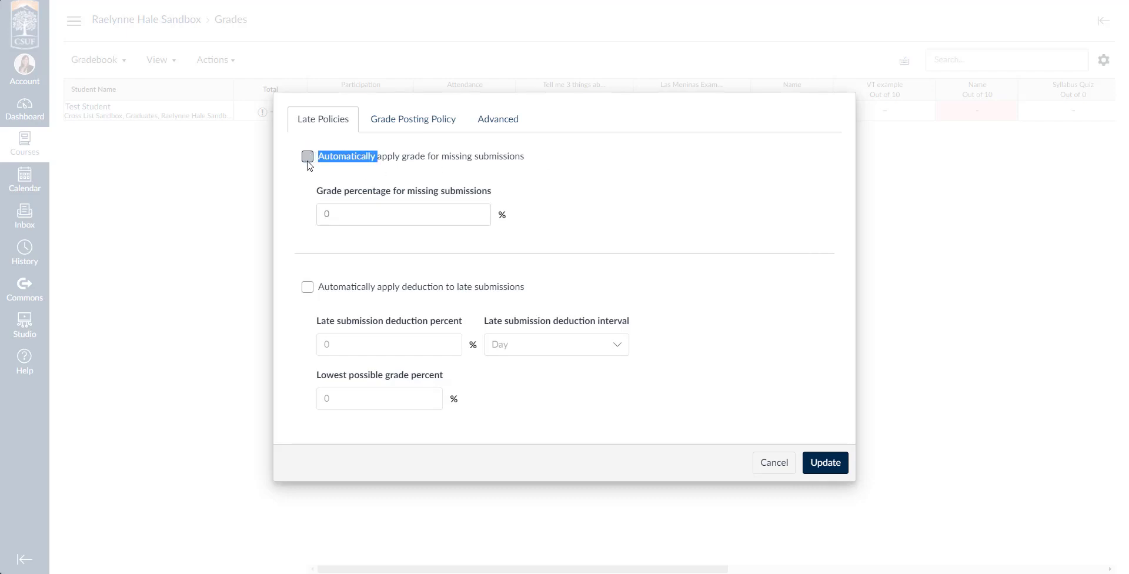
left_click(336, 171)
left_click(306, 159)
left_click(305, 160)
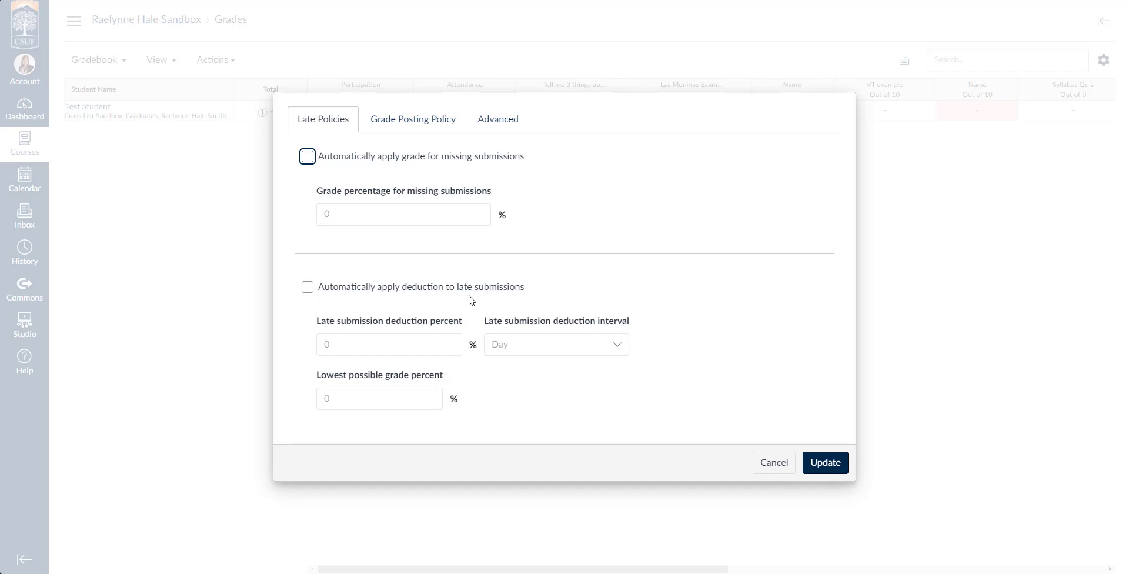
Step: Turn on the automatic deduction for late submissions and set it to 1% per Hour
left_click(307, 287)
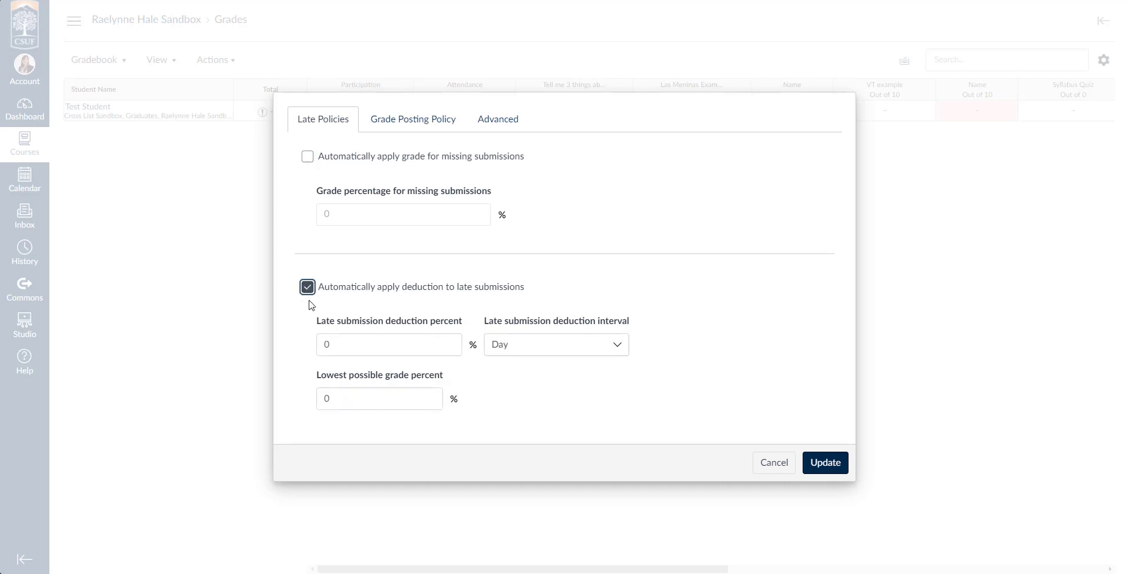
left_click(331, 346)
type("1")
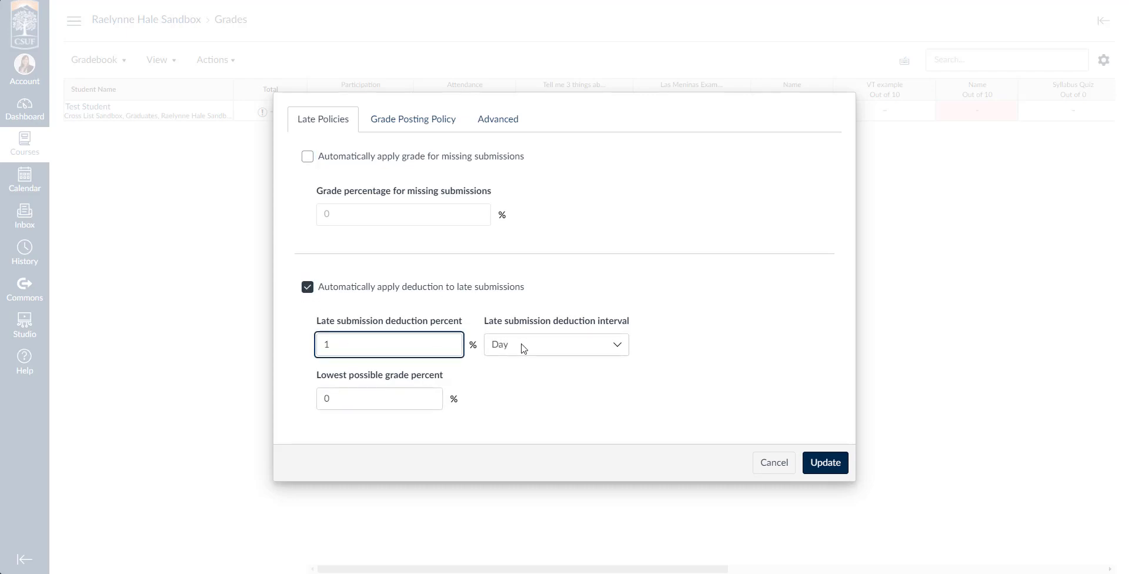
left_click(525, 347)
left_click(533, 388)
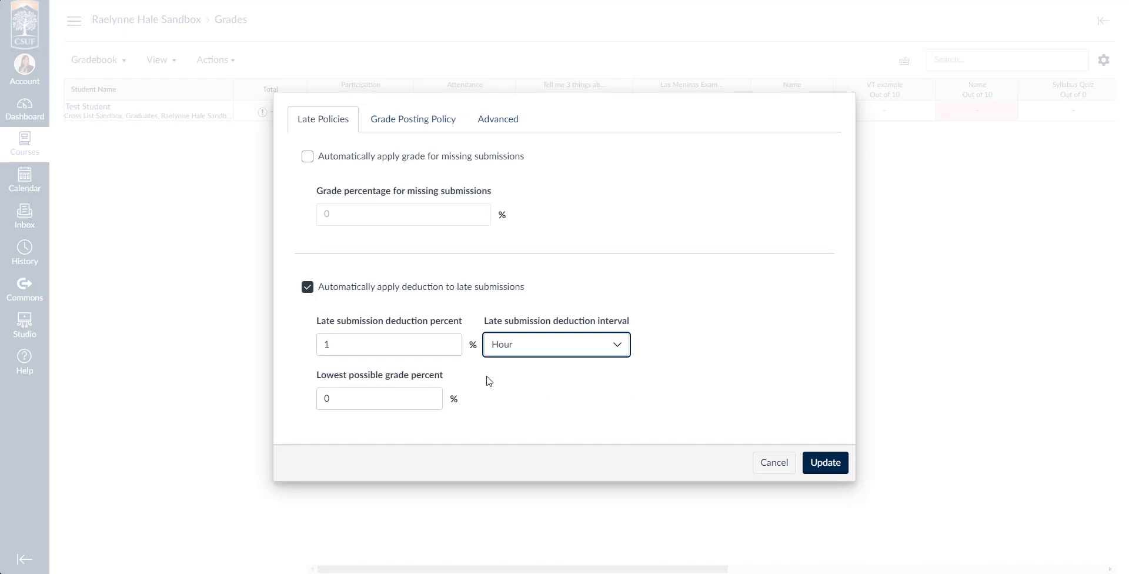
Step: Set the lowest possible grade for late submissions to 50%
left_click(328, 398)
double_click(327, 398)
type("50")
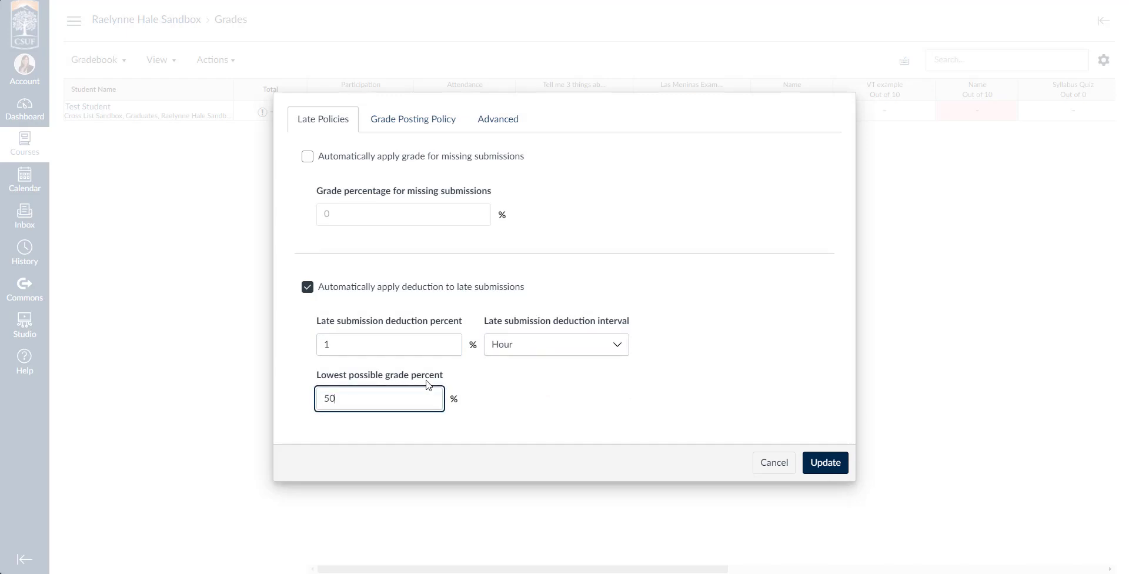
left_click(497, 375)
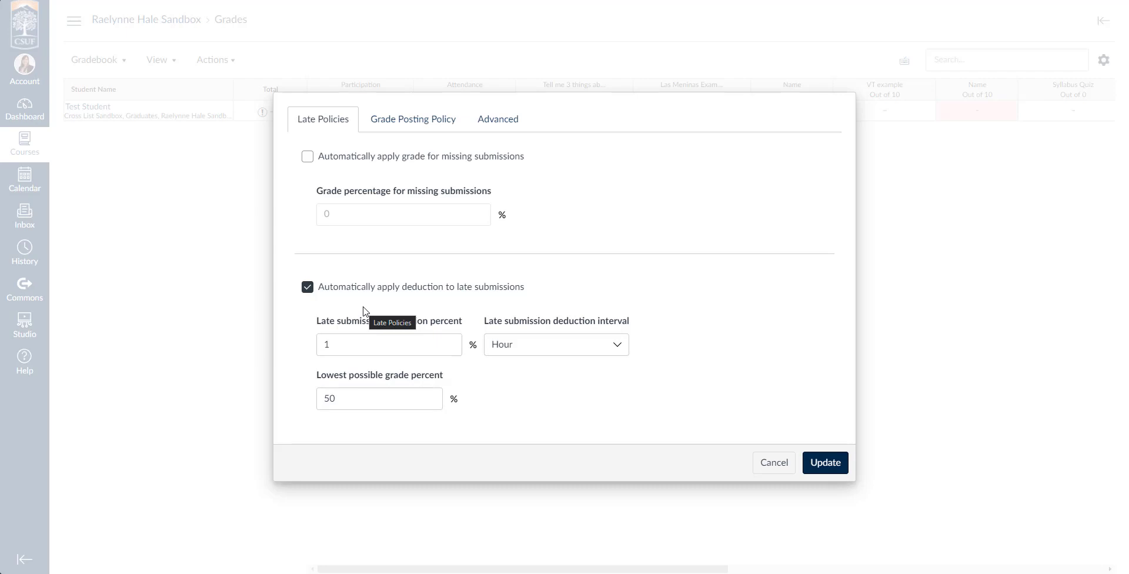
Step: Select Manually Post Grades in the grade posting policy to read its details, and restore Automatically Post Grades
left_click(401, 132)
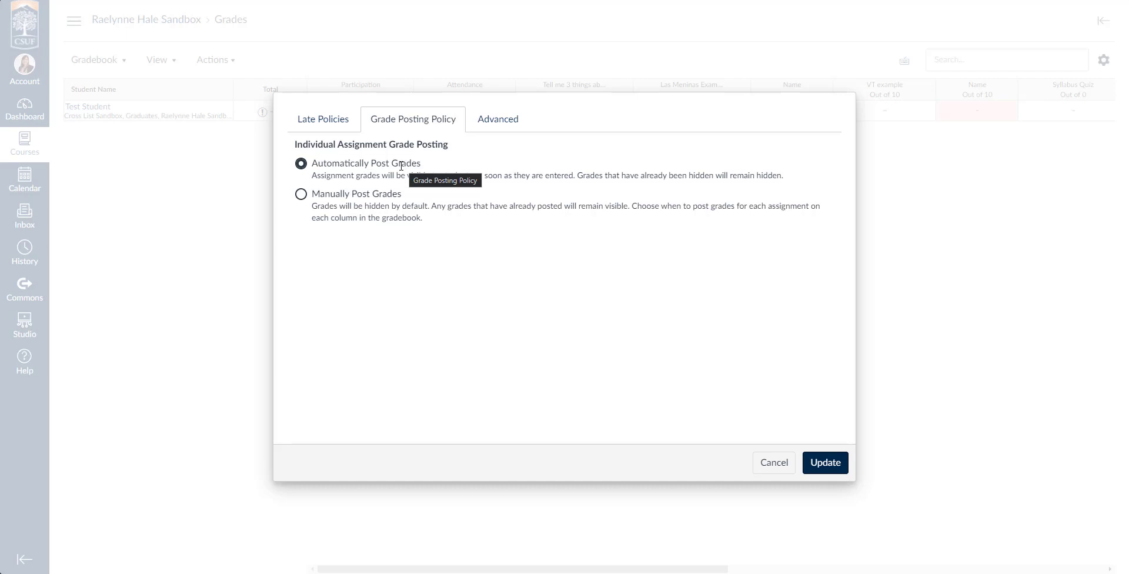
left_click(341, 194)
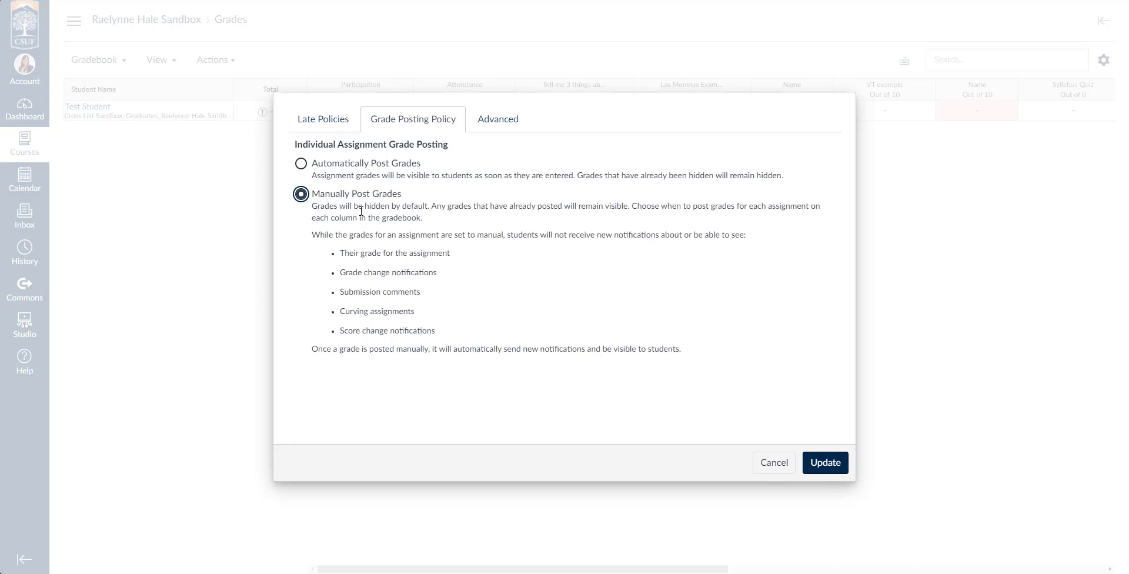
left_click(301, 165)
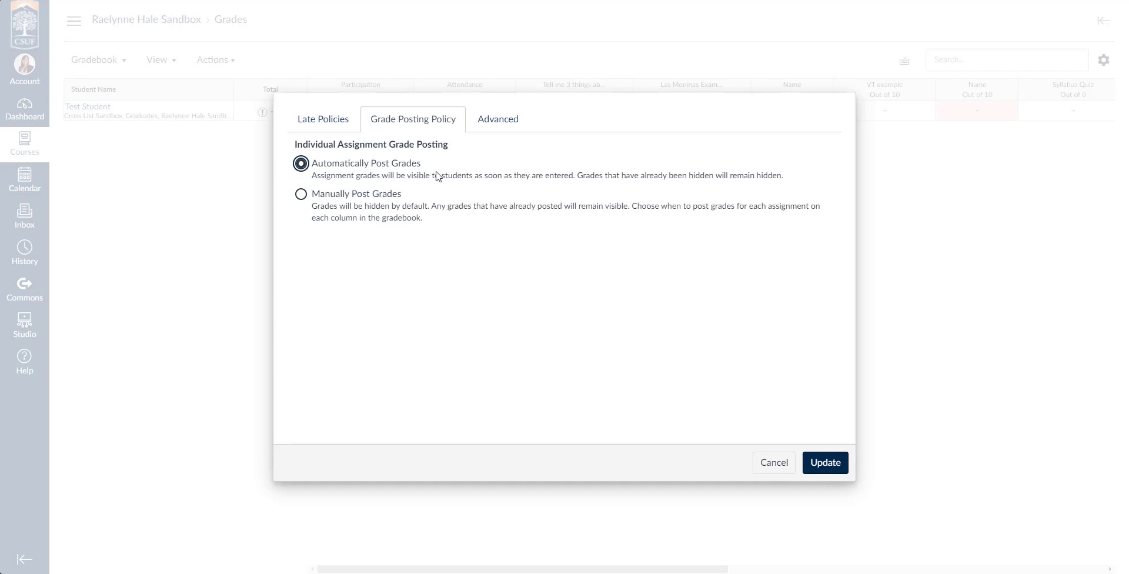
Step: Allow final grade override, recheck the late policies, and save the gradebook settings
left_click(497, 119)
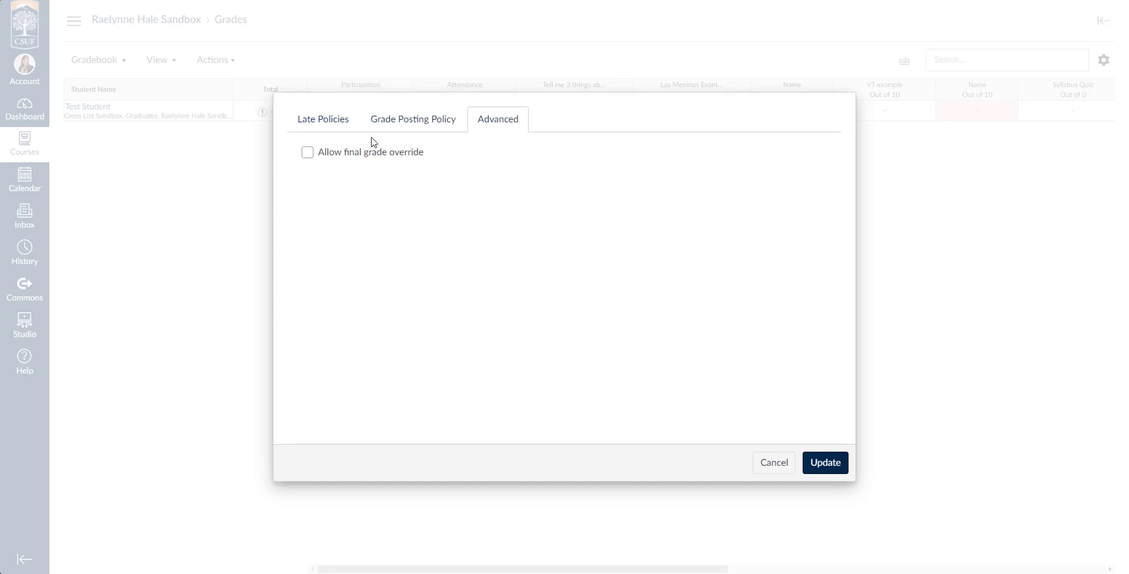
left_click(312, 155)
left_click(381, 122)
left_click(338, 121)
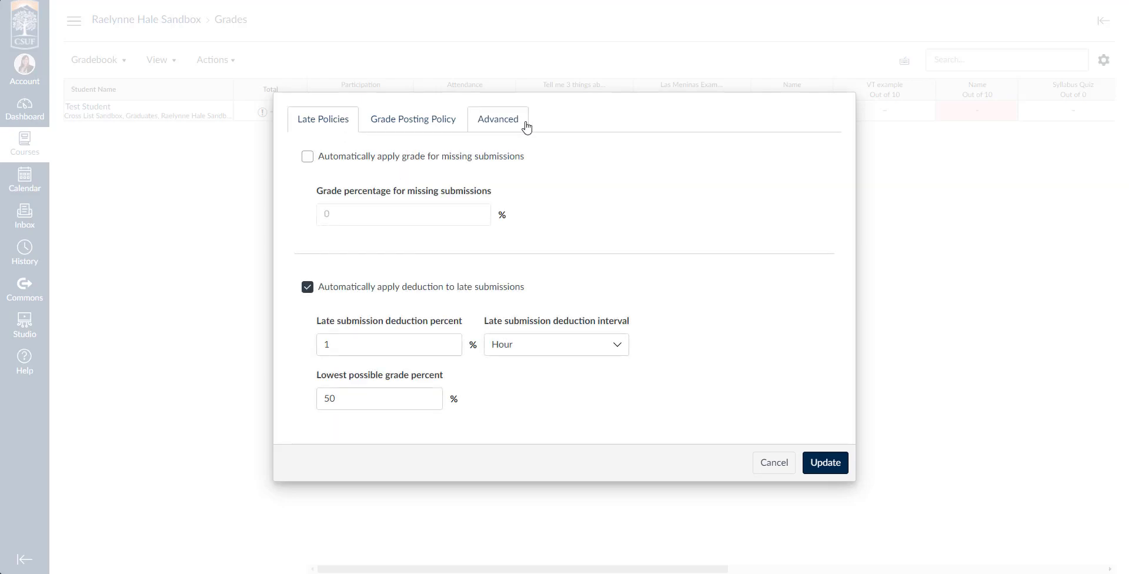
left_click(826, 462)
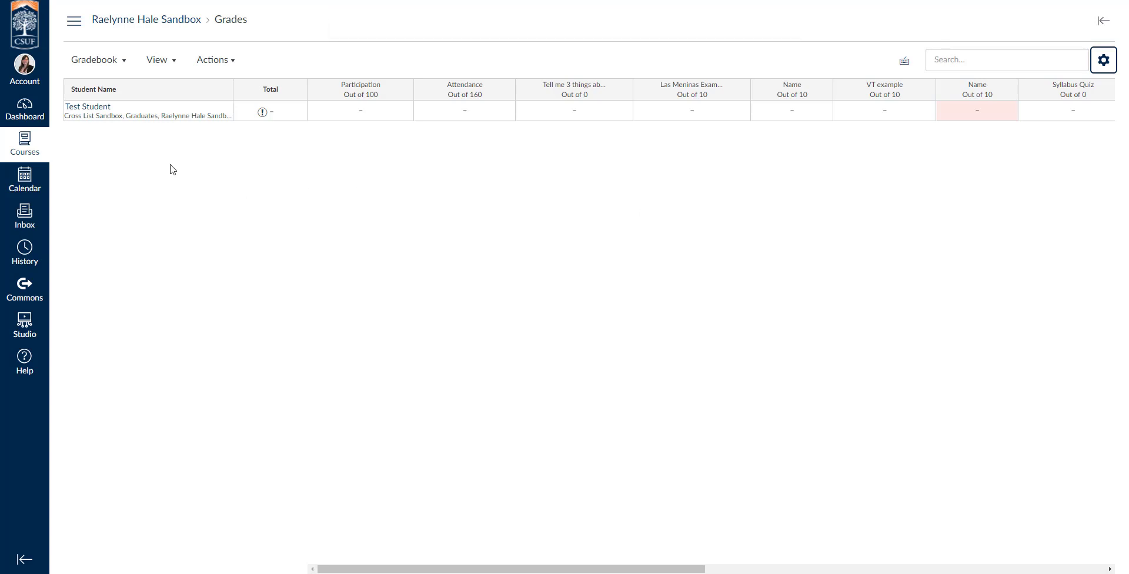
left_click(122, 67)
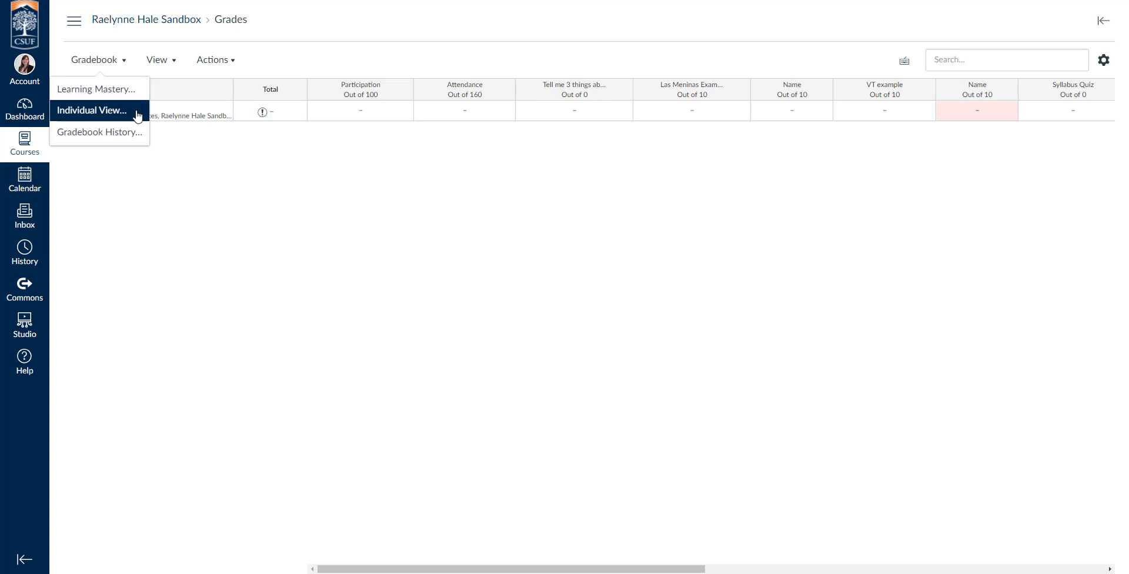
left_click(294, 167)
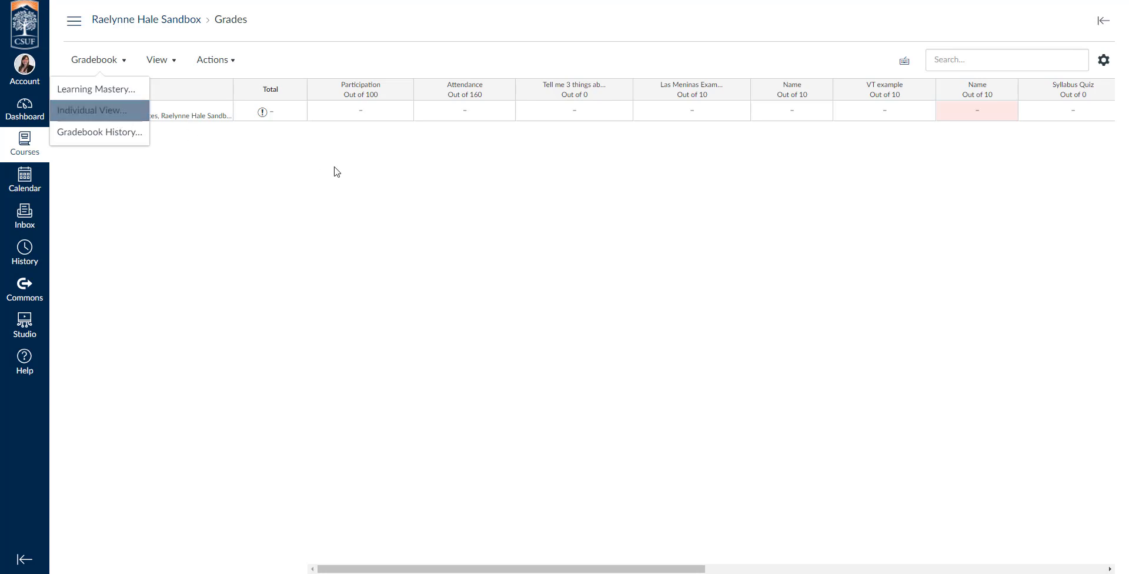
Step: Search the gradebook for "test", clear the search, and check the alternative gradebook views on offer
left_click(951, 59)
type("test")
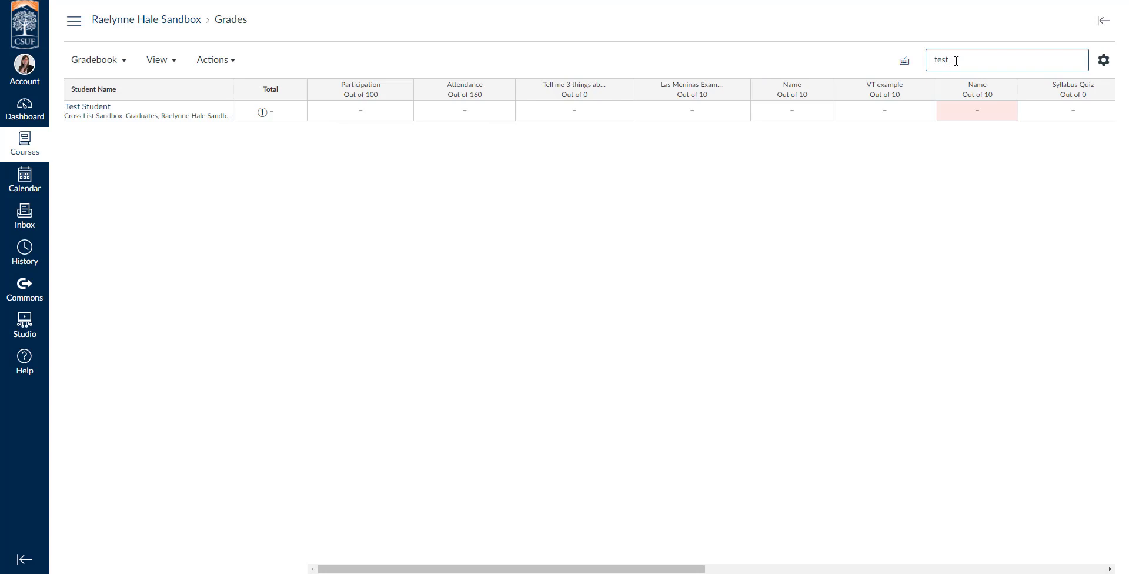
left_click_drag(956, 60, 939, 84)
key("BackSpace")
left_click(115, 63)
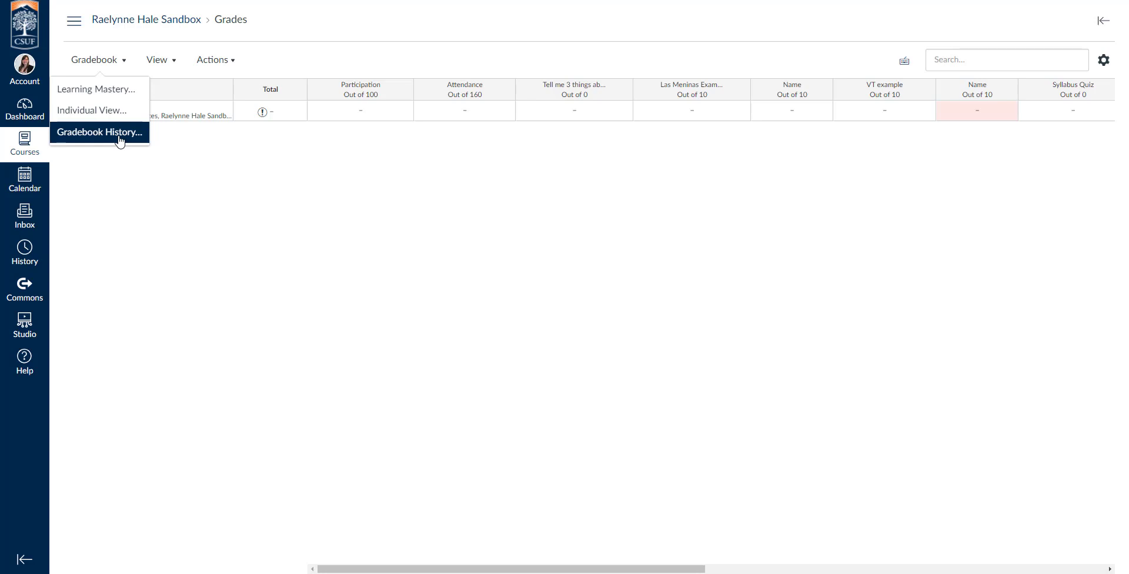
left_click(181, 156)
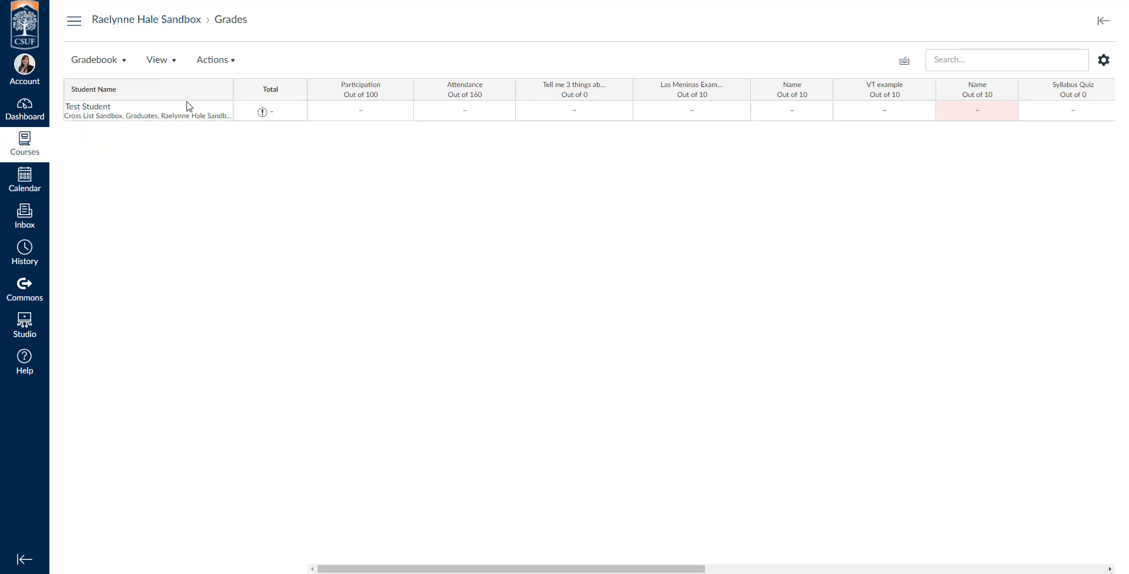
Step: Arrange the gradebook's assignment columns by due date, oldest to newest
left_click(174, 63)
mouse_move(173, 89)
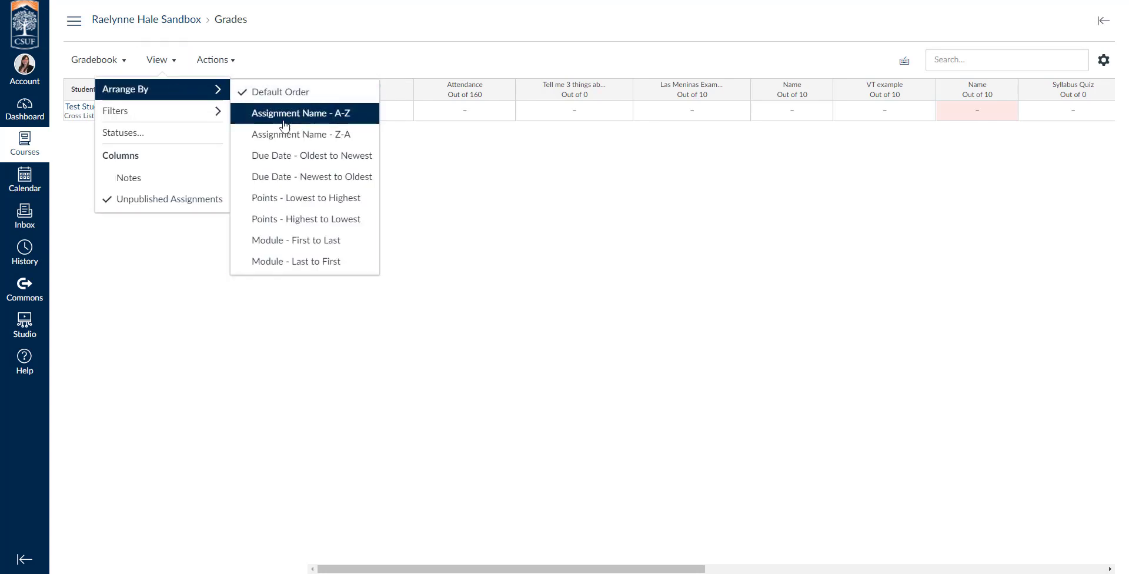
left_click(302, 158)
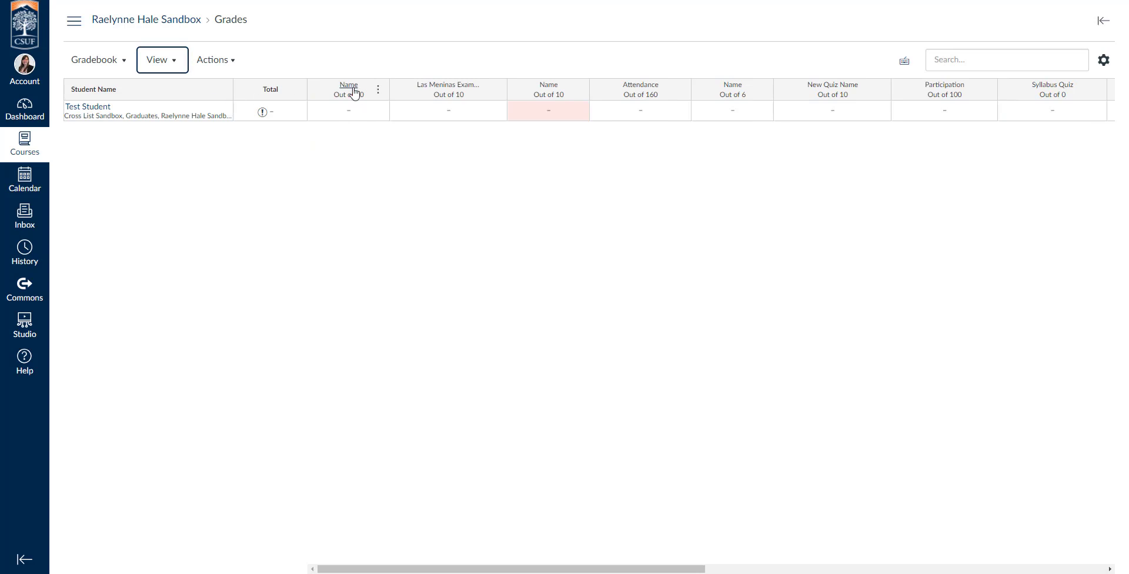
Step: Arrange the gradebook's assignment columns by module, first to last
left_click(184, 60)
mouse_move(181, 89)
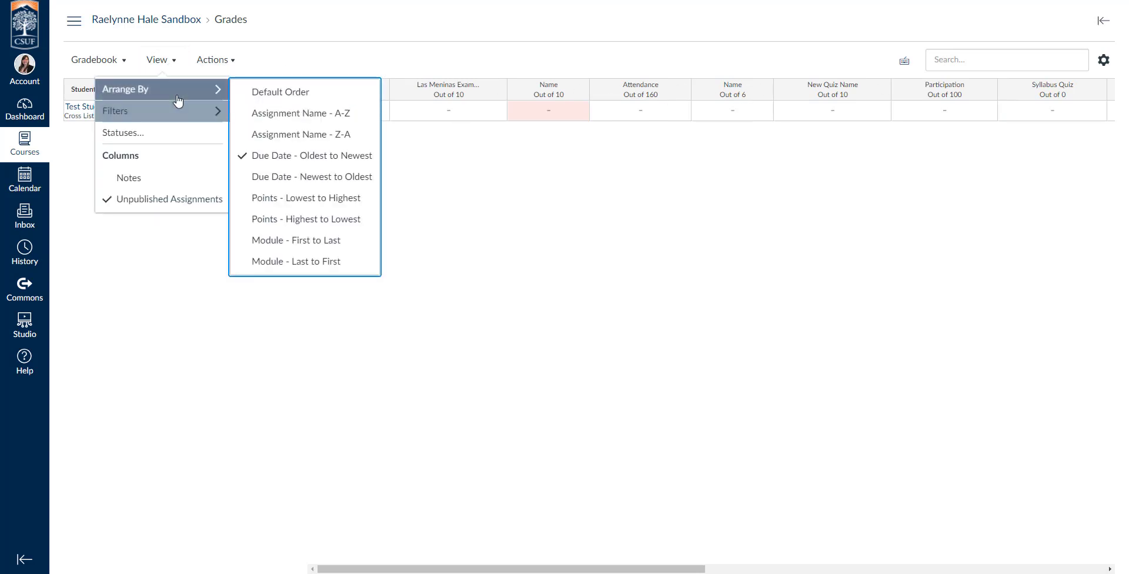
left_click(313, 250)
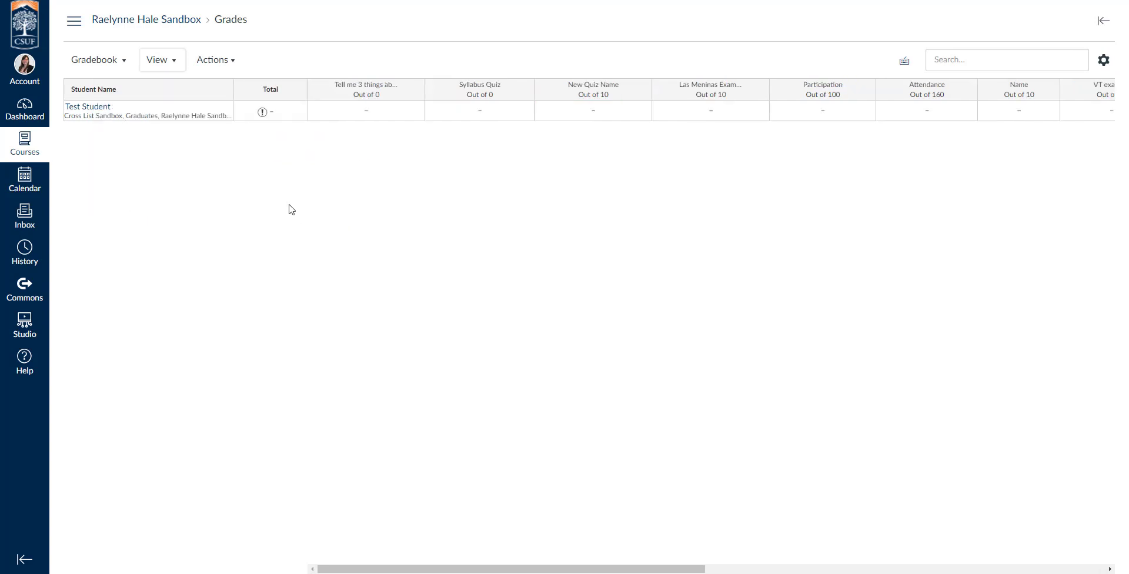
Step: Enable the assignment group filter for the gradebook and show only the Exams group
left_click(175, 67)
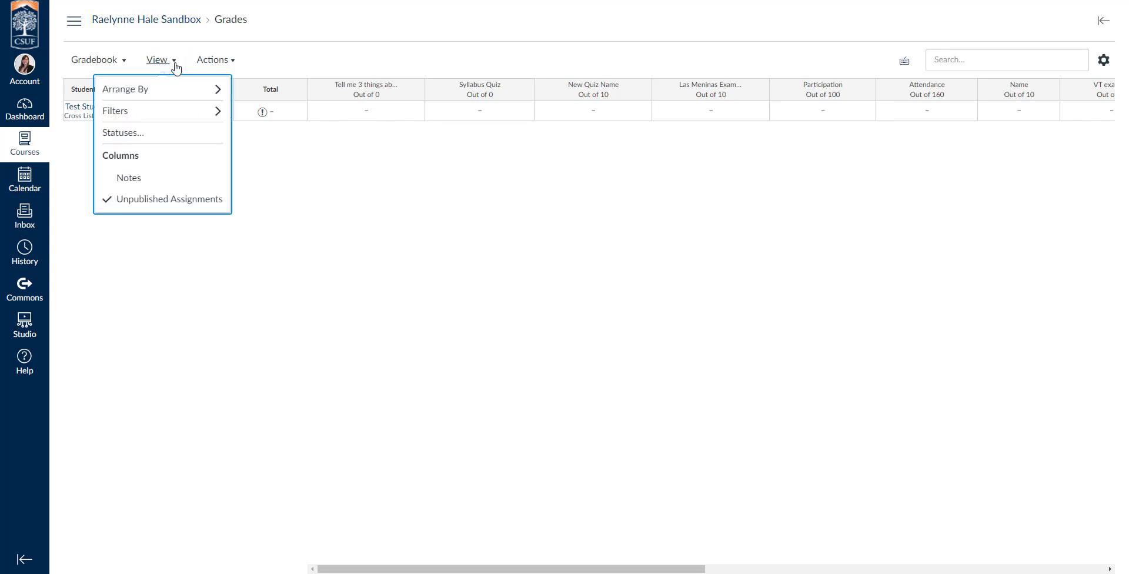
mouse_move(161, 116)
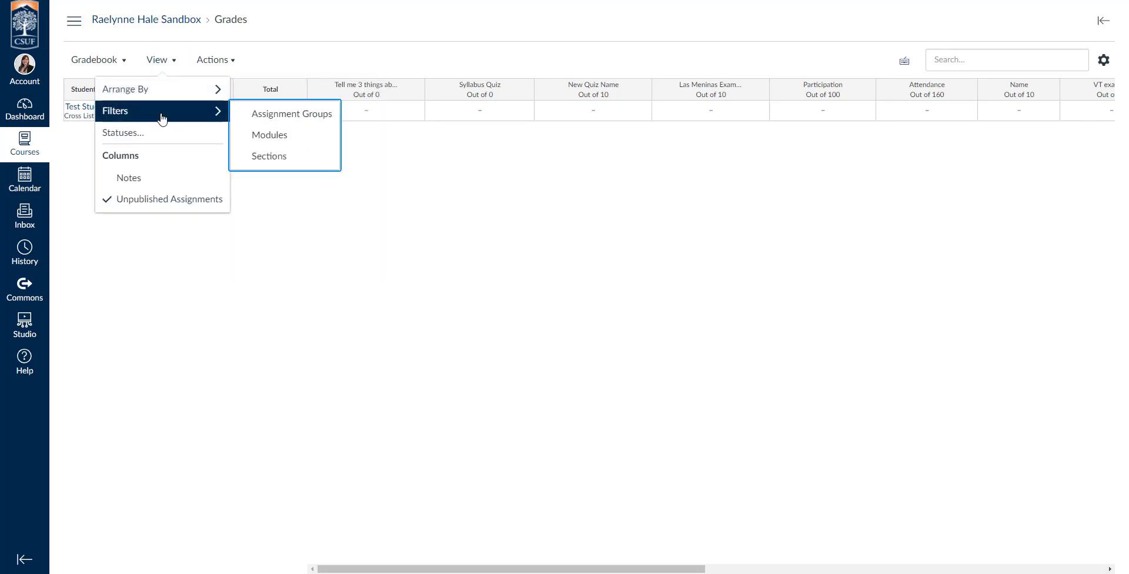
left_click(290, 116)
left_click(834, 61)
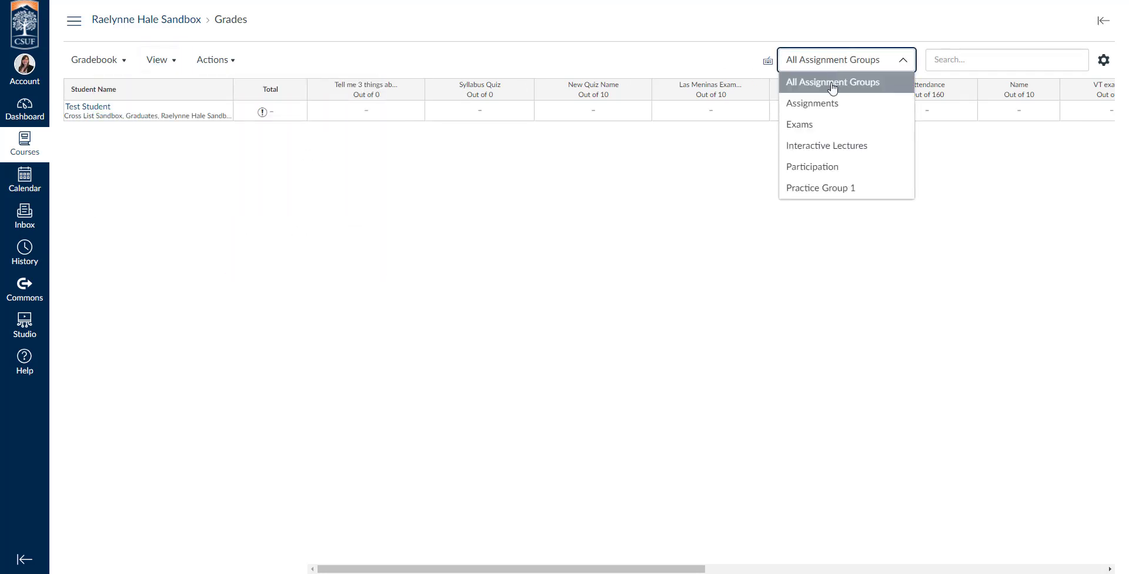
left_click(831, 125)
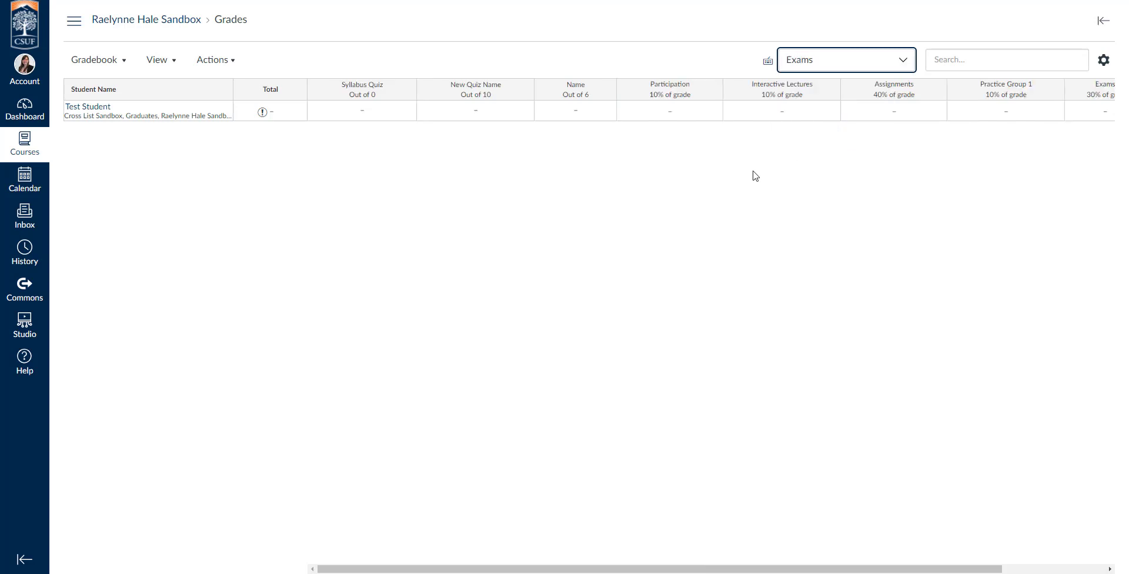
Step: Switch the assignment group filter to Participation and check the test student's Participation and Attendance grade cells
left_click(834, 60)
left_click(797, 171)
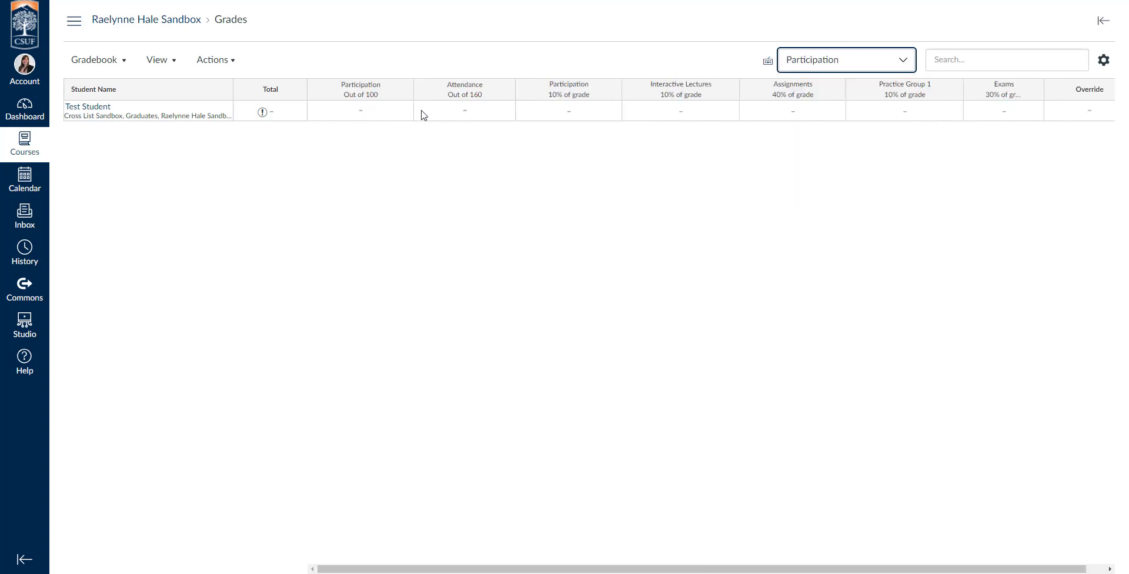
left_click(368, 111)
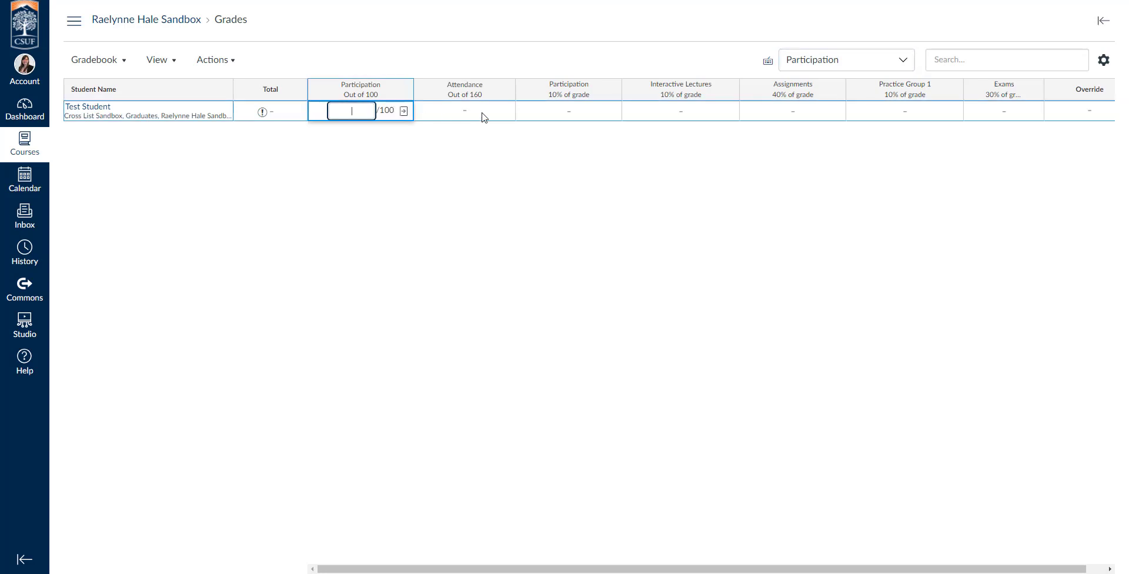
left_click(484, 116)
Step: Review the gradebook status colors, checking the color choices for Excused and Late without changing them
left_click(175, 66)
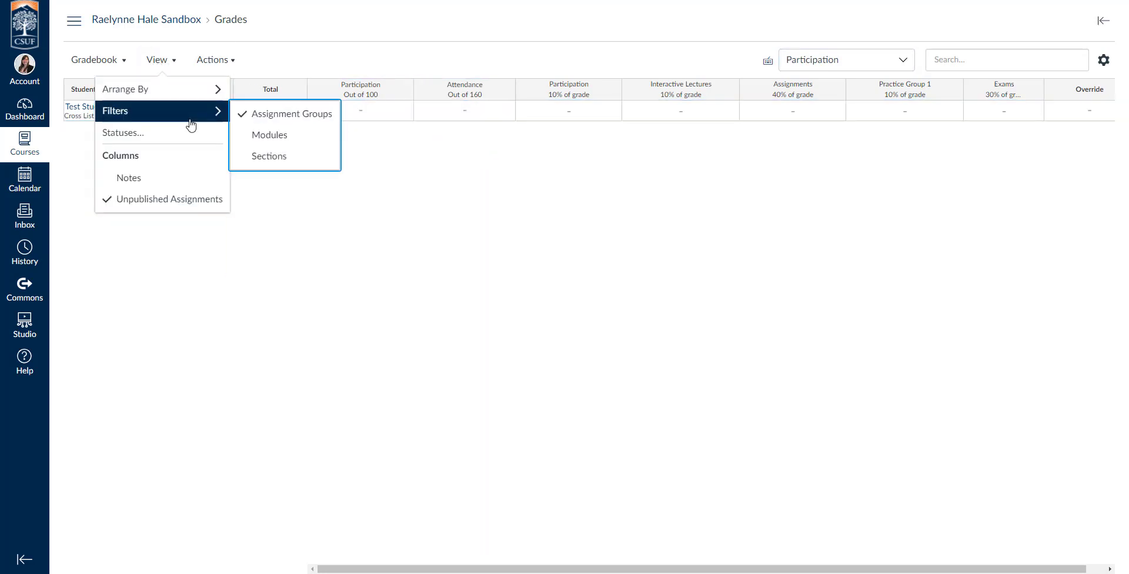
mouse_move(203, 113)
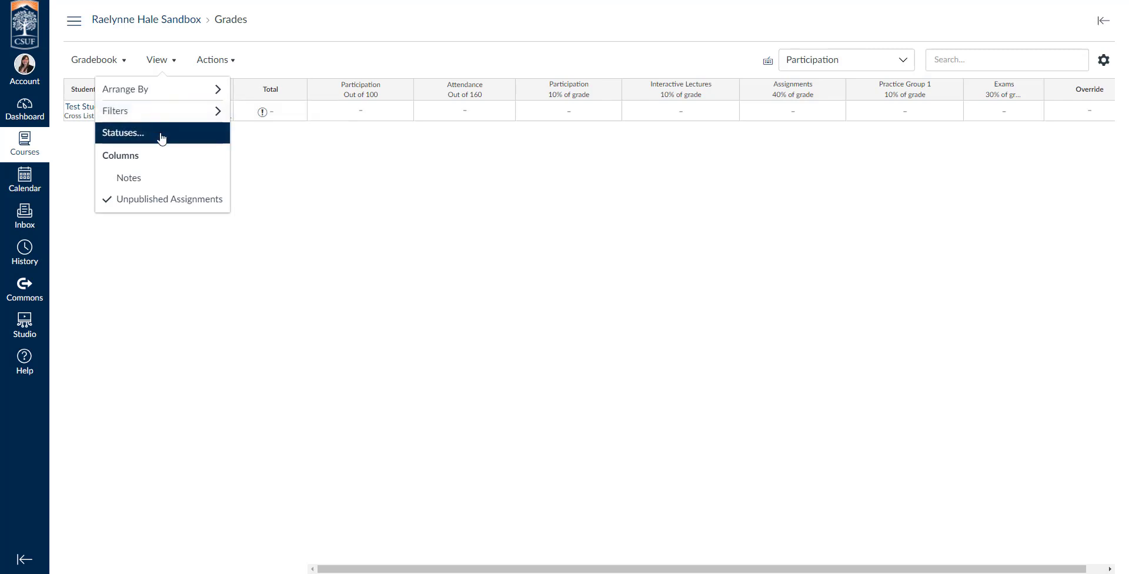
left_click(143, 137)
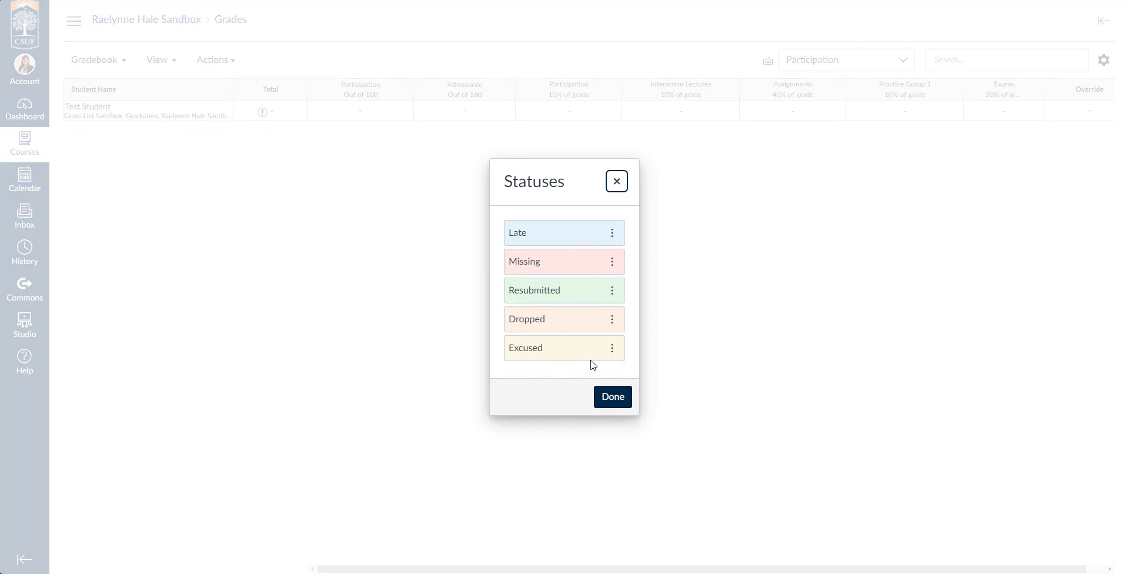
left_click(614, 351)
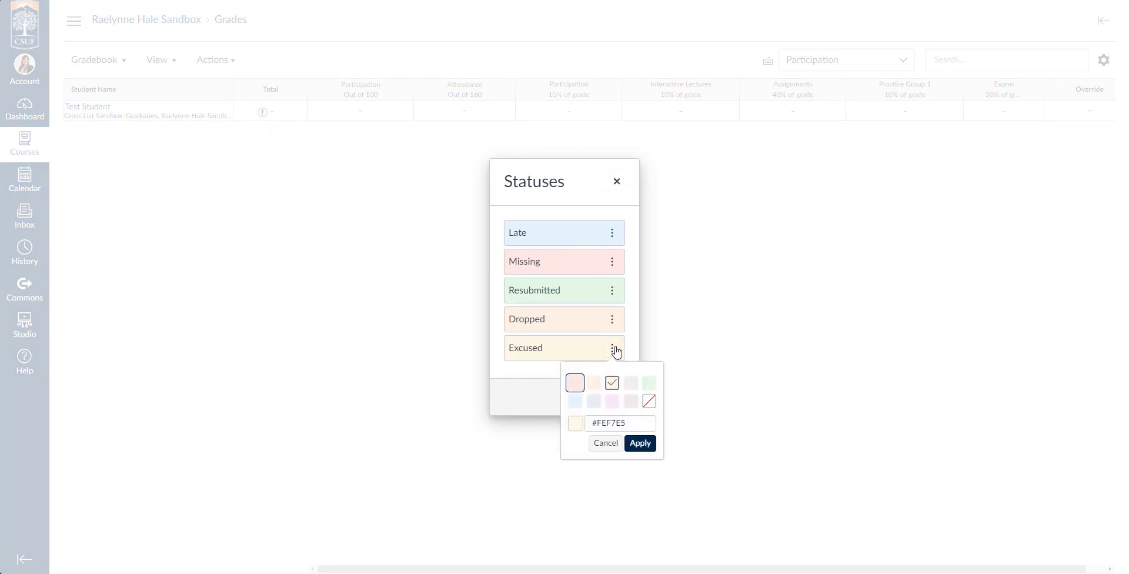
left_click(606, 444)
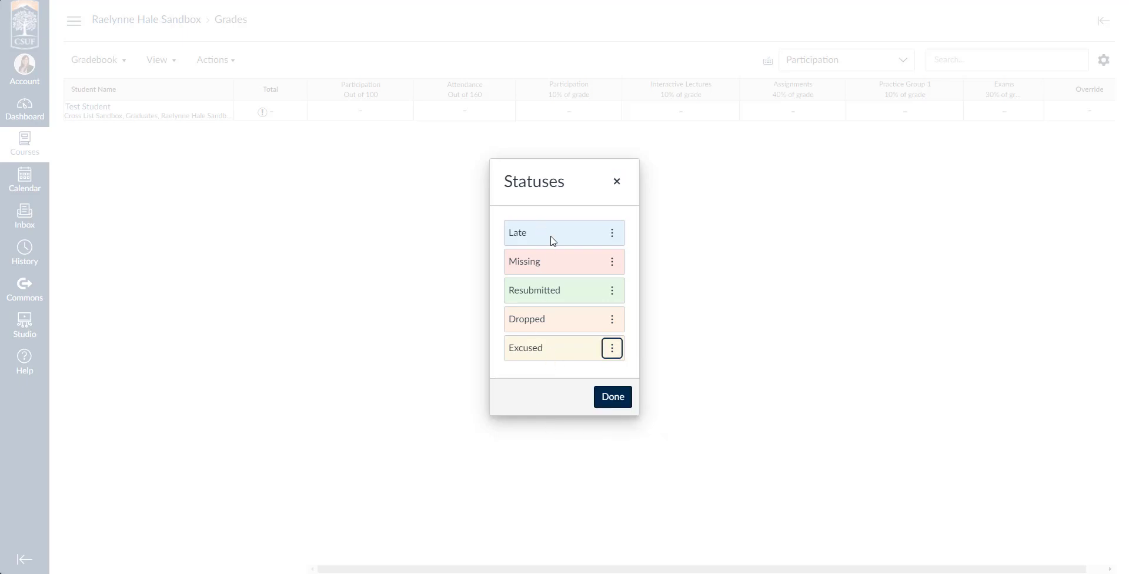
left_click(612, 234)
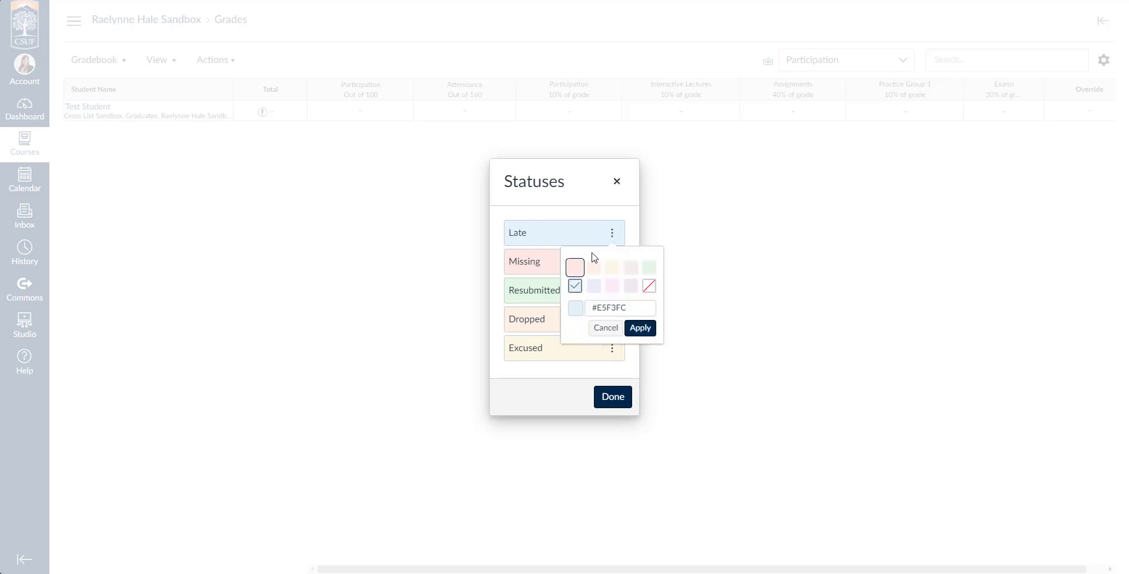
left_click(608, 328)
left_click(619, 398)
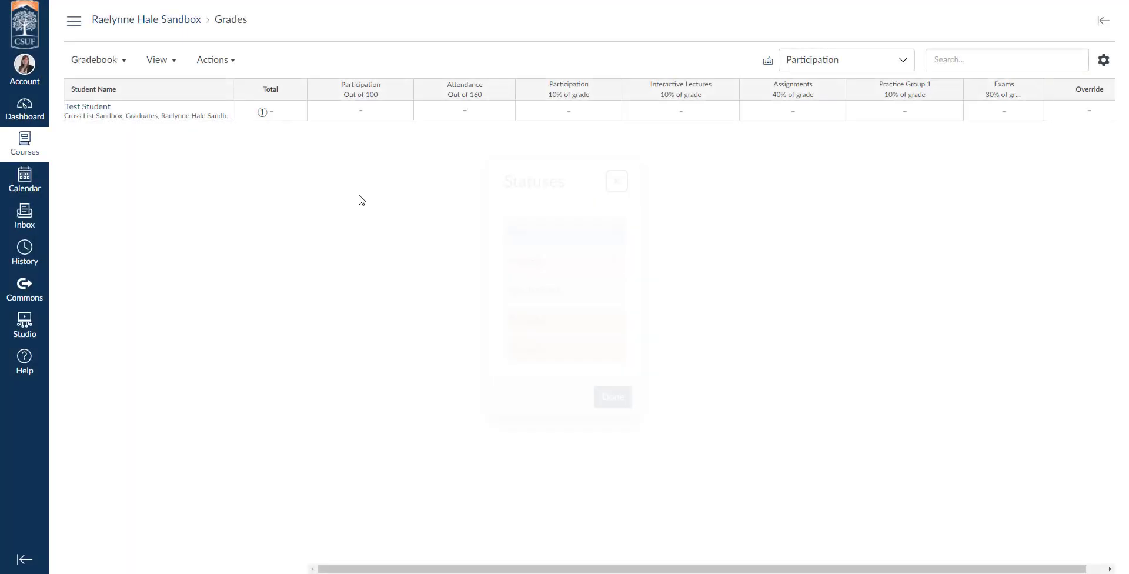
Step: Show the Notes column in the gradebook and save the note "Just for you!" for the test student
left_click(178, 63)
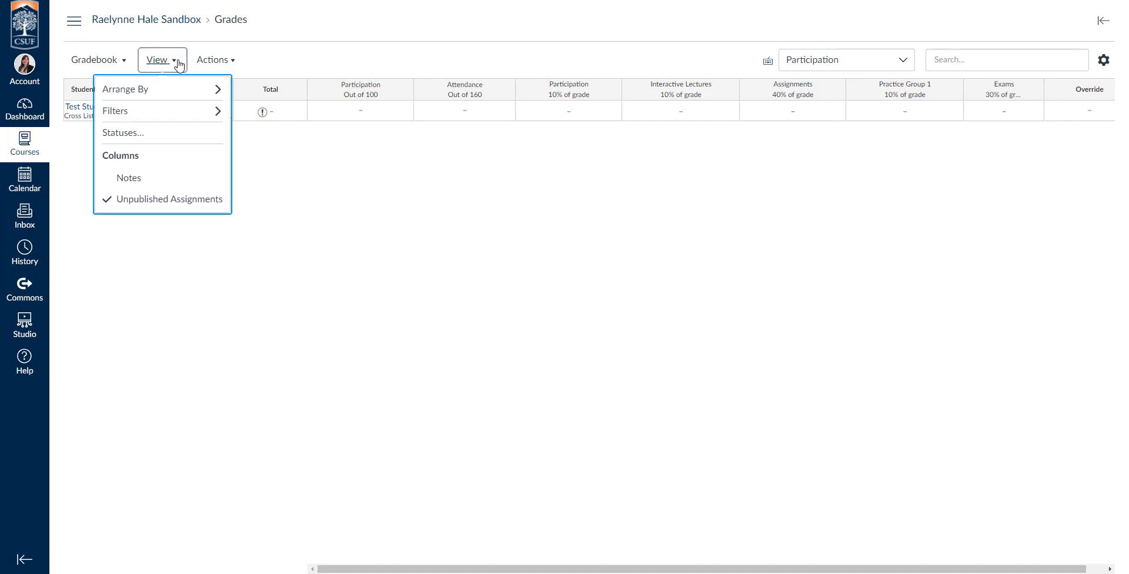
left_click(157, 184)
left_click(337, 113)
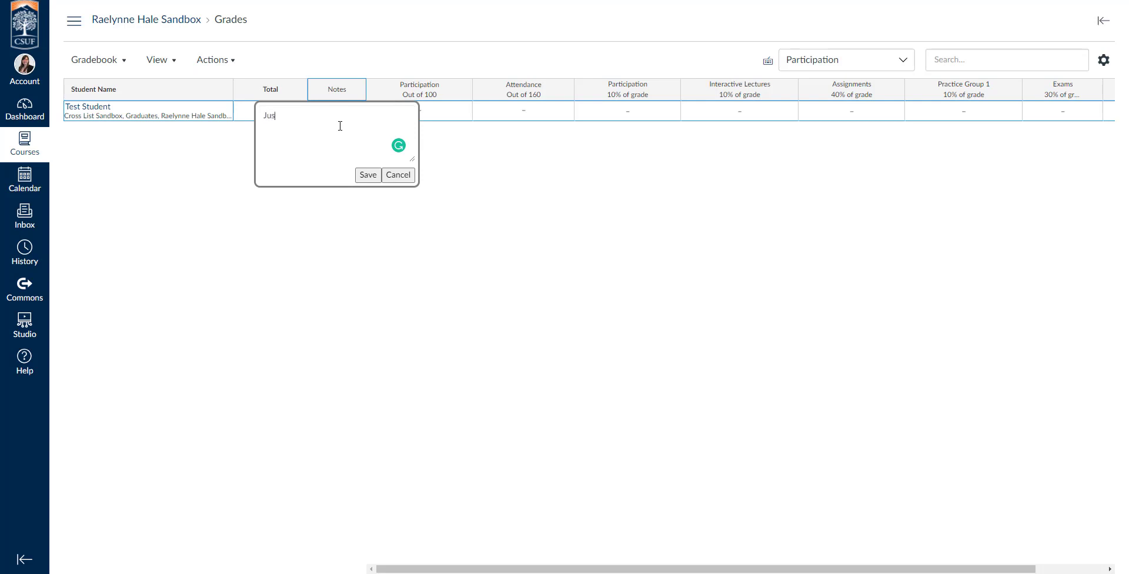
type("Just for you!@")
left_click(369, 175)
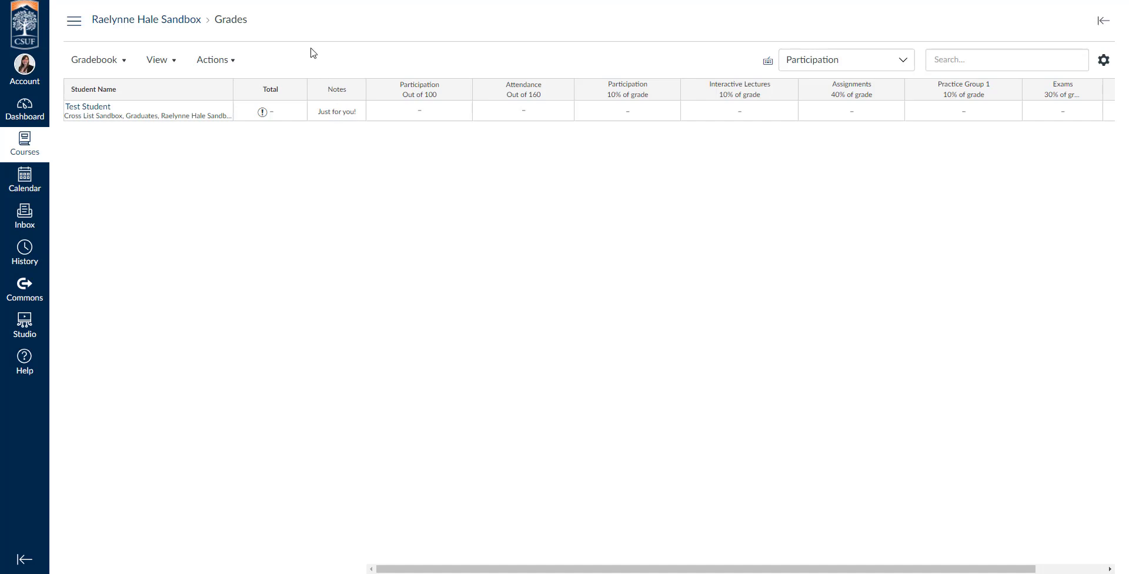
Step: Review the gradebook's import and export options and the help resources for the Grades page, and close them
left_click(231, 61)
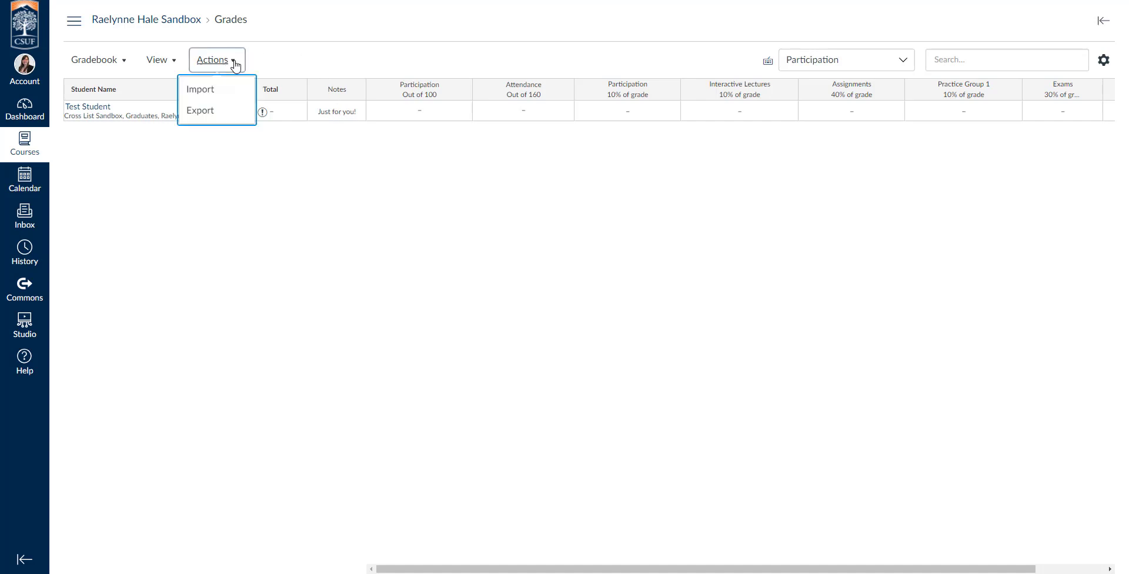
left_click(237, 117)
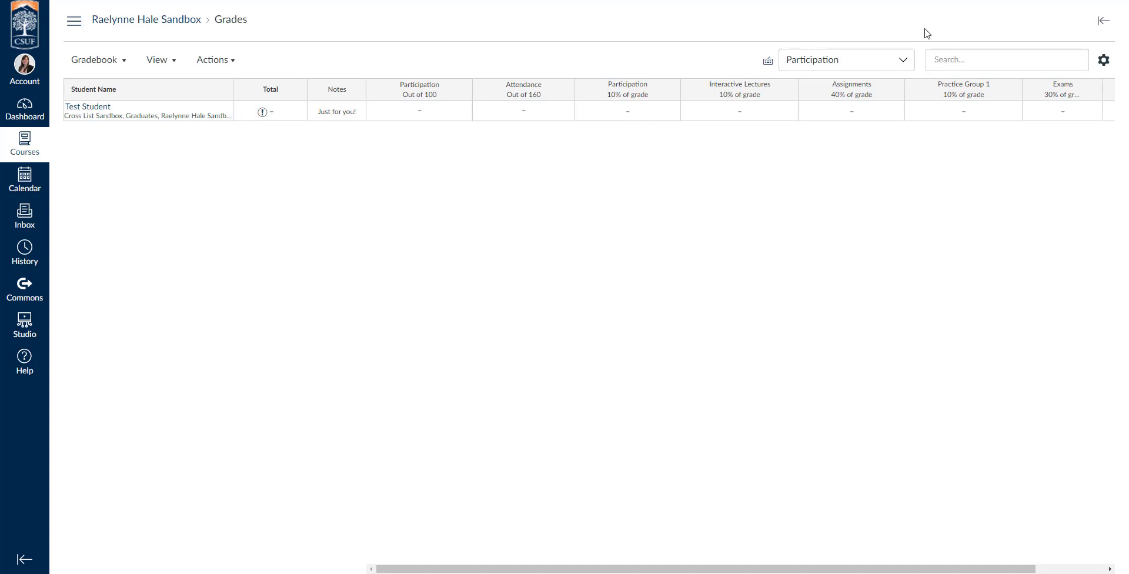
left_click(1110, 30)
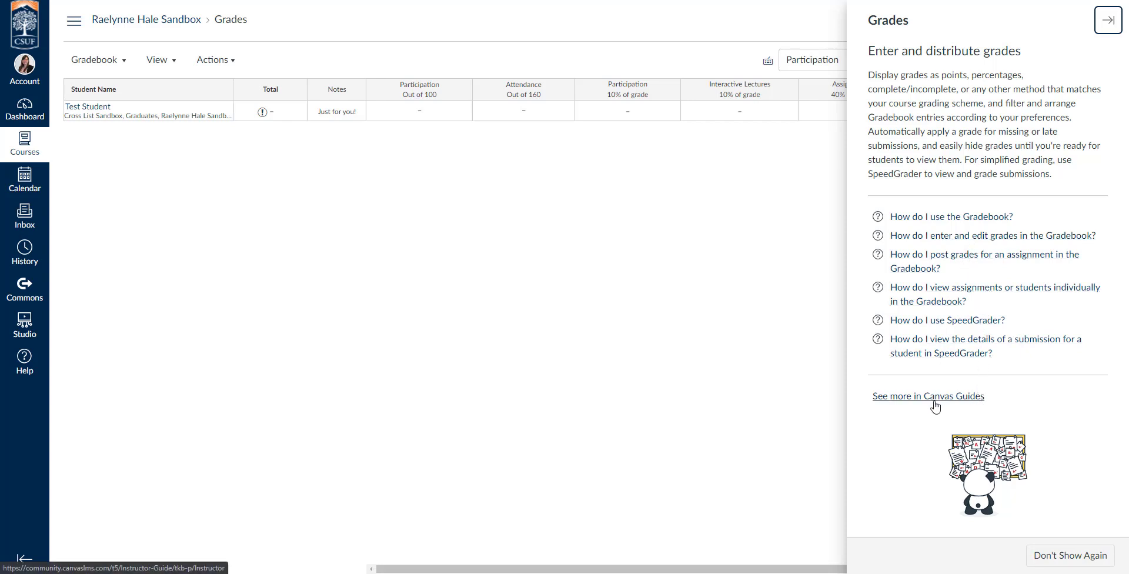
left_click(1099, 8)
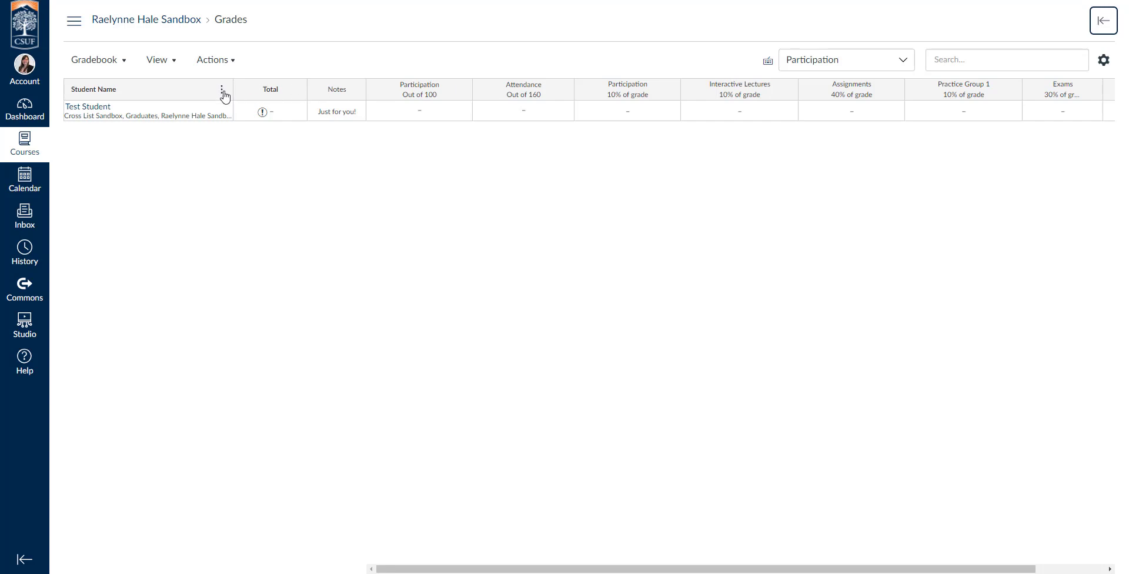
Step: Review the Student Name column's options for sorting, name display, secondary info, and inactive or concluded enrollments
left_click(222, 93)
mouse_move(212, 116)
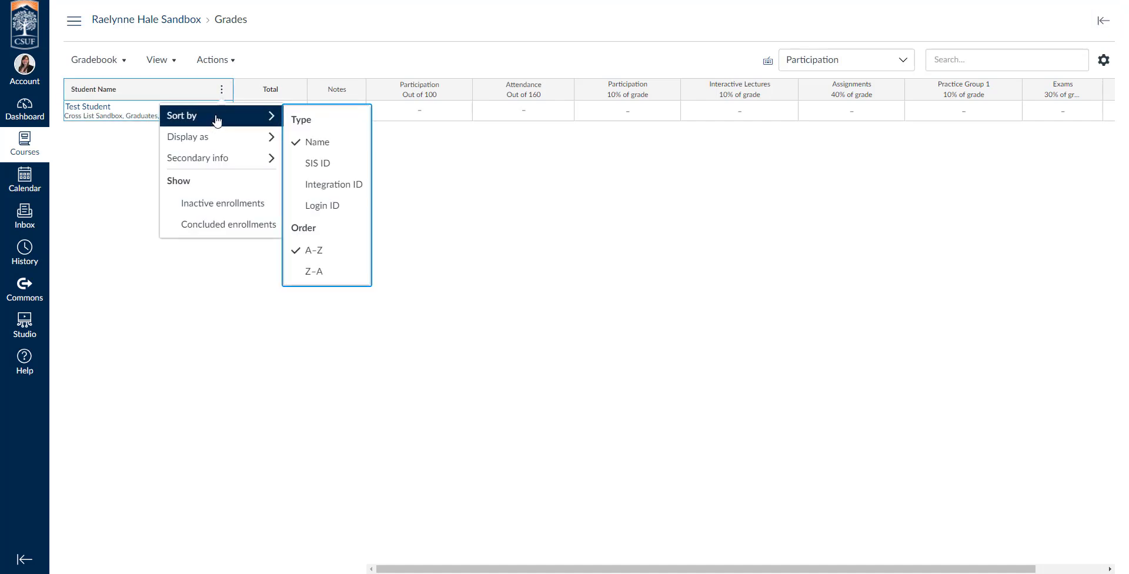
mouse_move(219, 136)
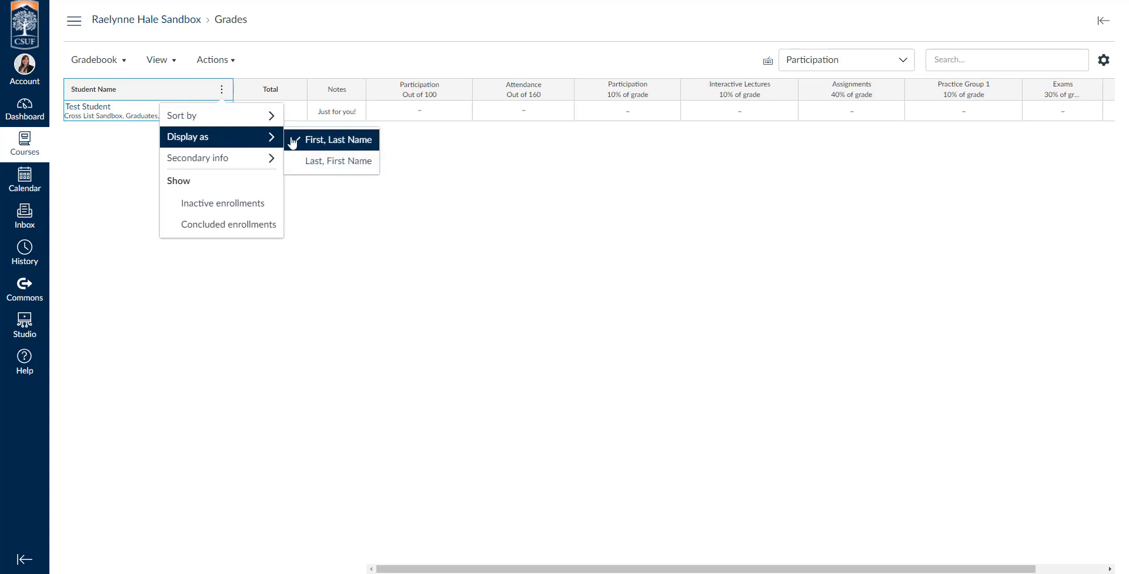
mouse_move(232, 159)
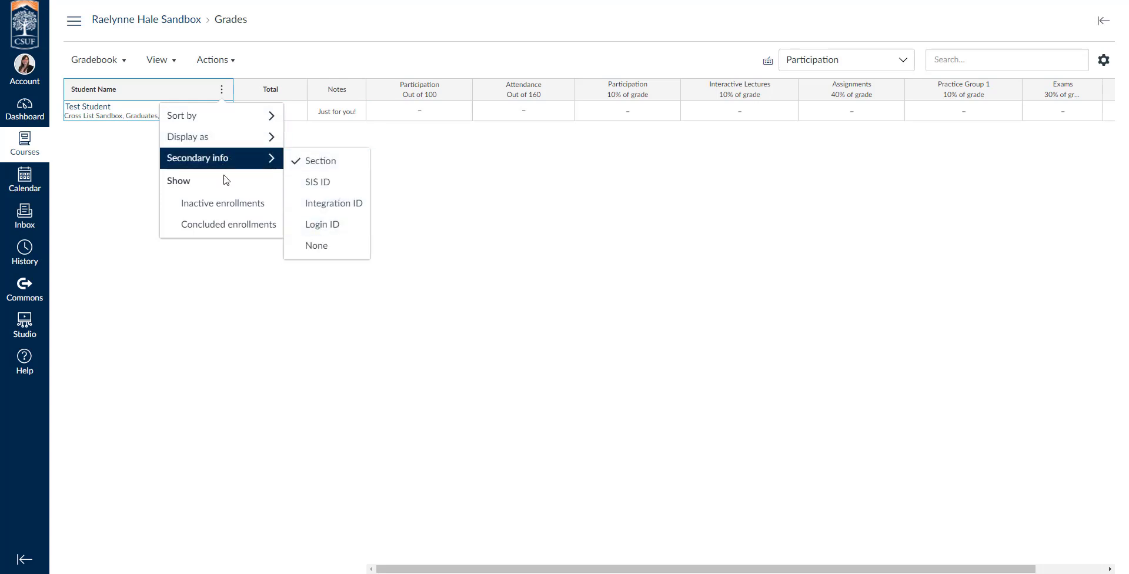
left_click(233, 206)
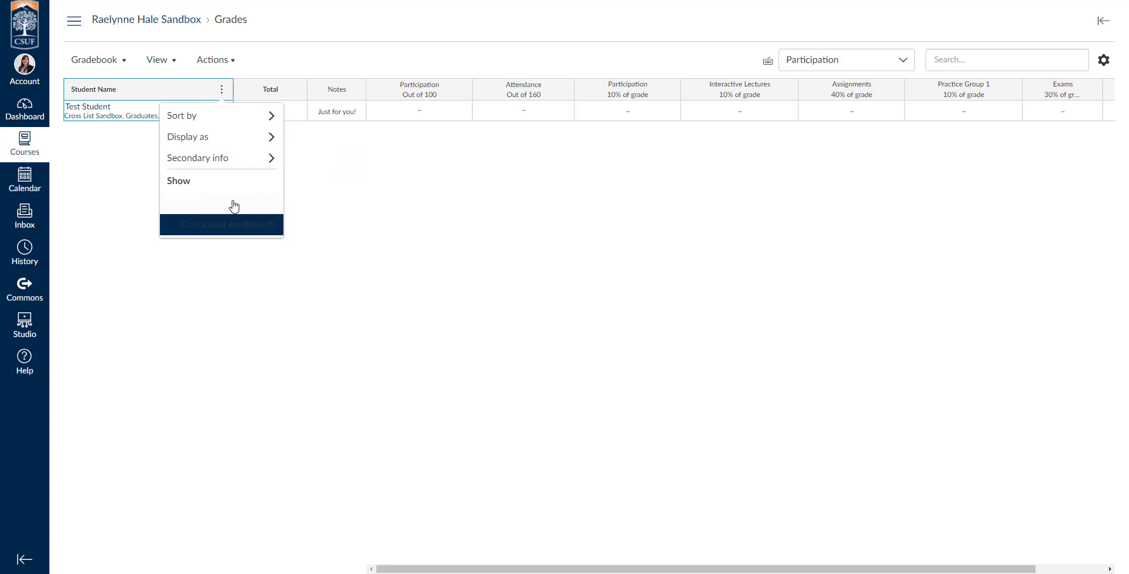
left_click(202, 93)
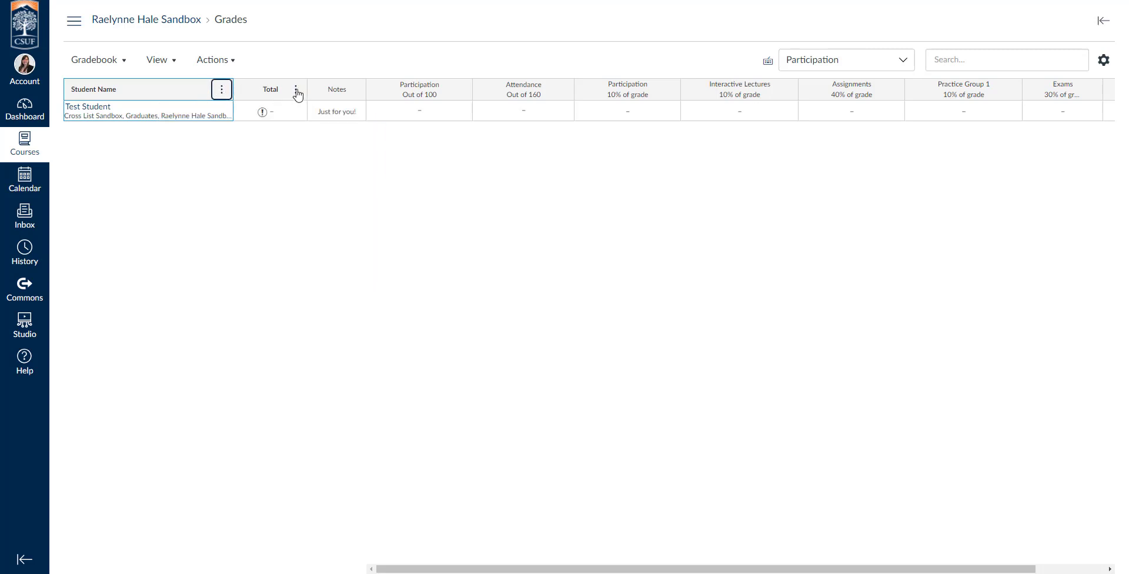
Step: Move the Total column to the end of the gradebook and return it to the front
left_click(296, 90)
mouse_move(305, 121)
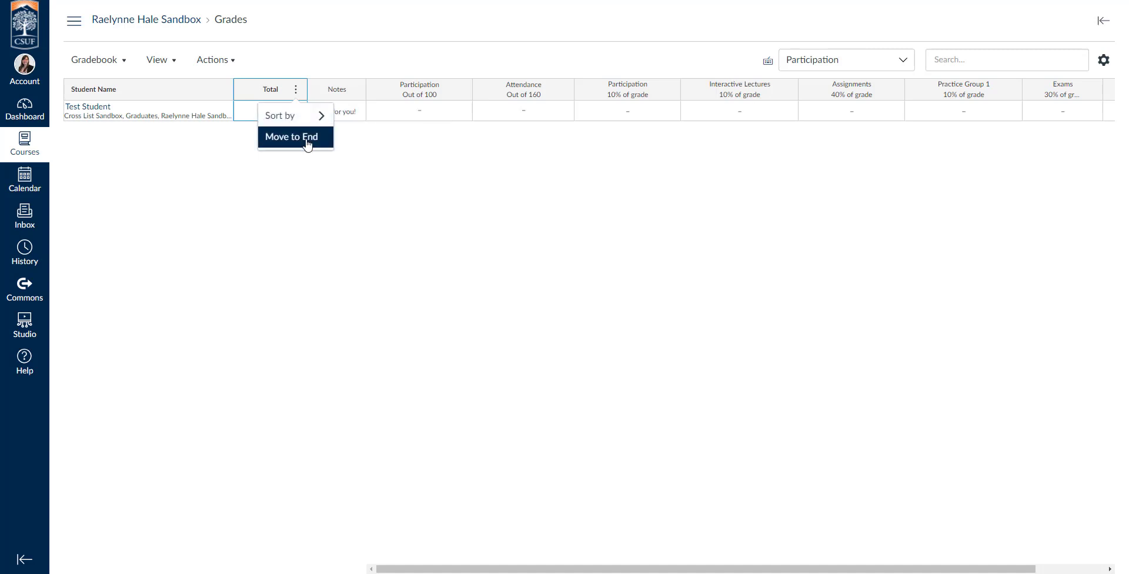
left_click(307, 141)
left_click(1104, 90)
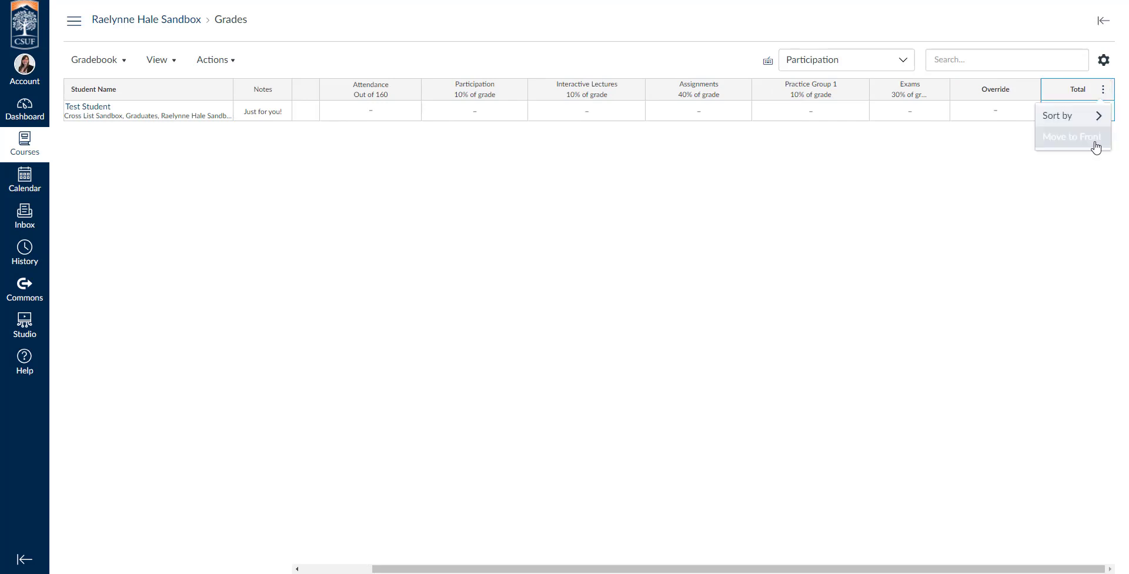
left_click(1095, 143)
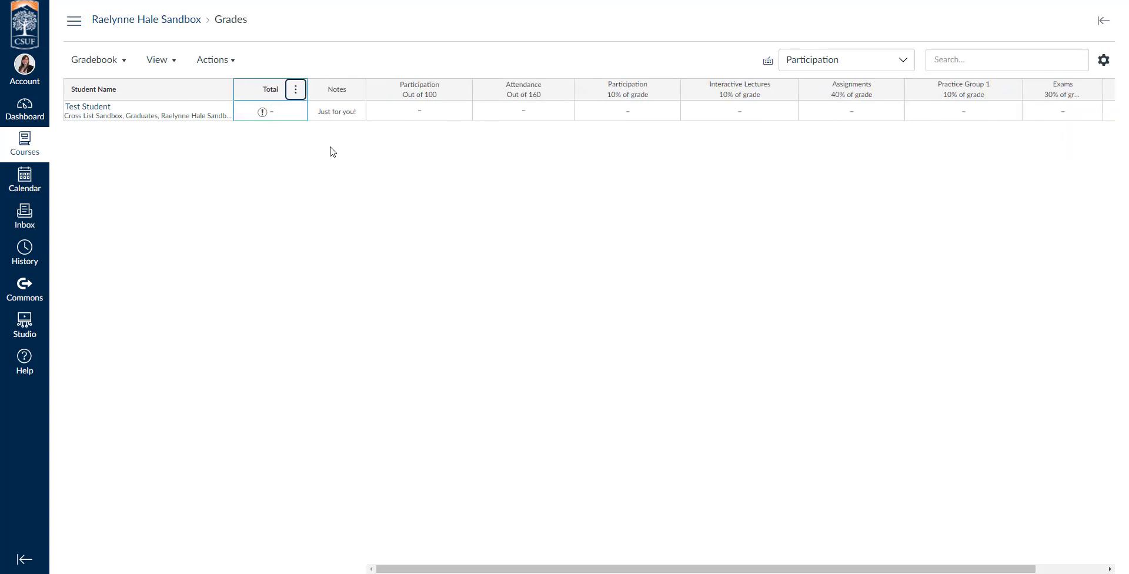
Step: Start a message about the Participation assignment to students who scored less than 50
left_click(316, 52)
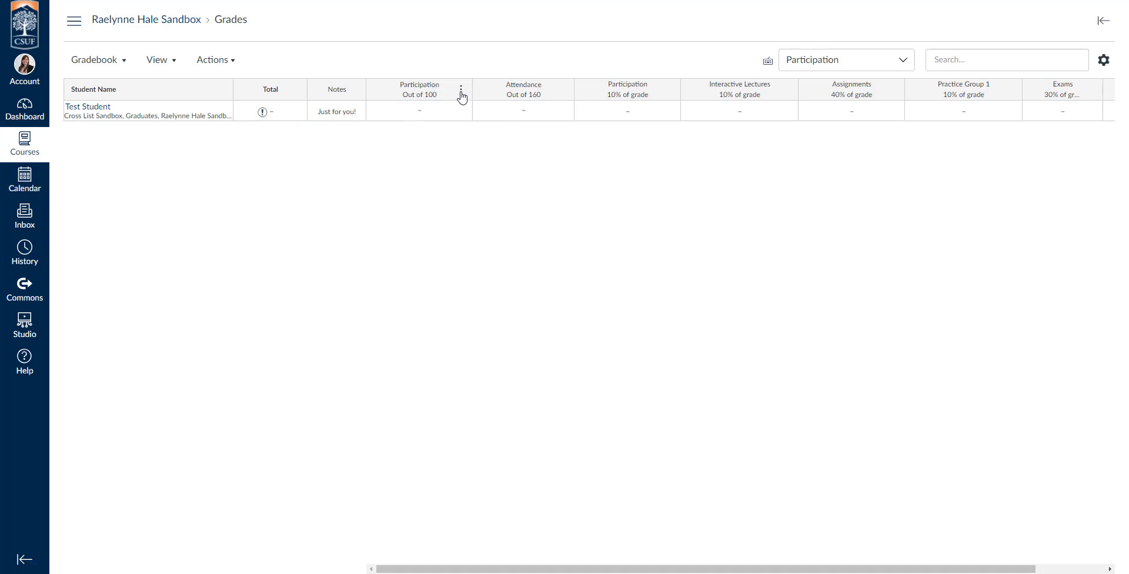
left_click(462, 93)
mouse_move(468, 122)
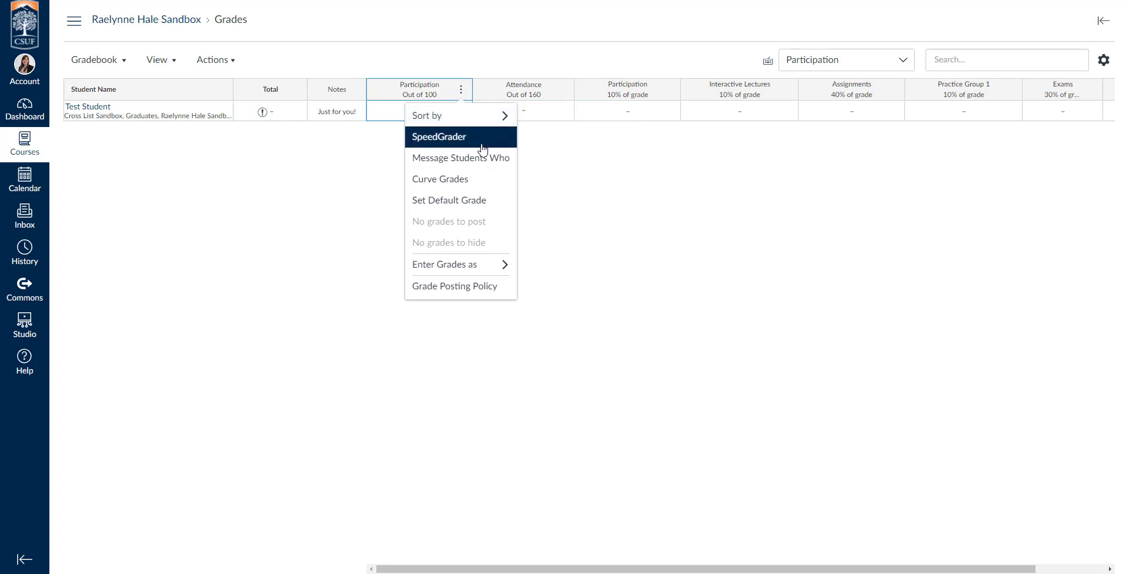
left_click(456, 165)
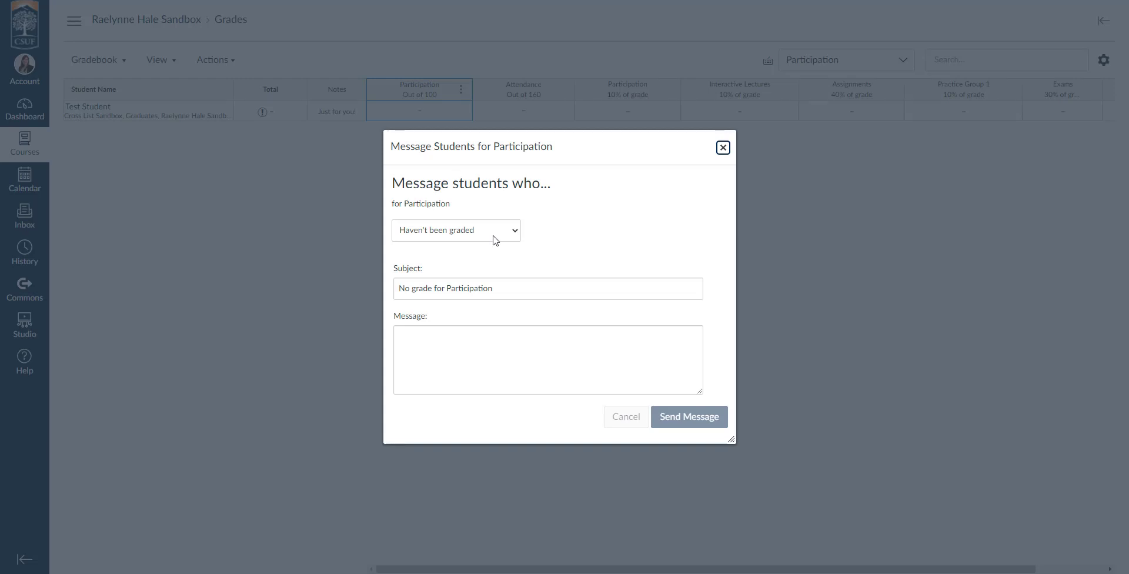
left_click(436, 235)
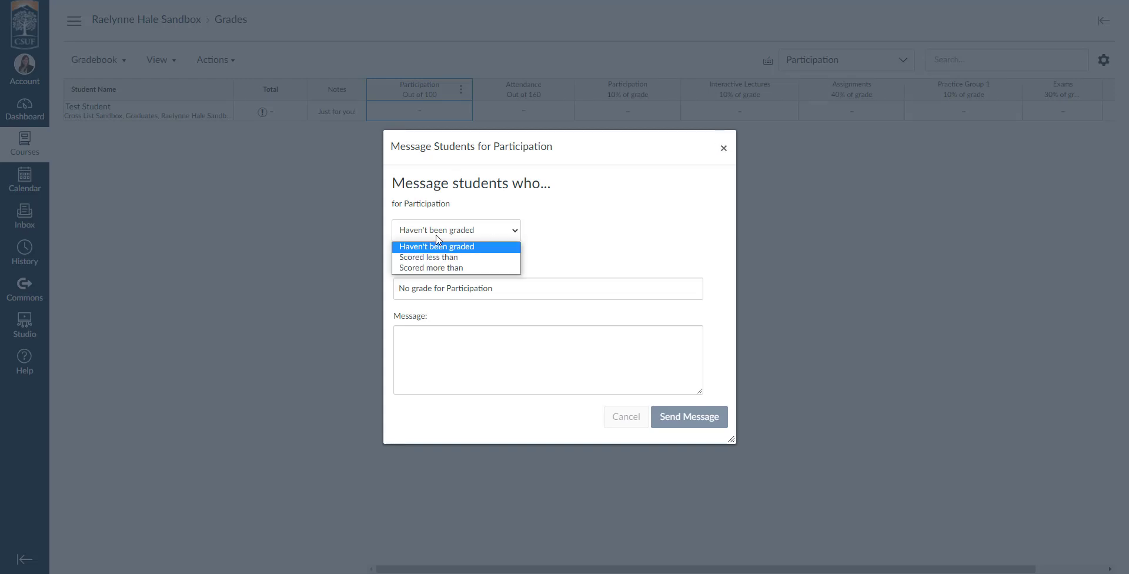
left_click(481, 258)
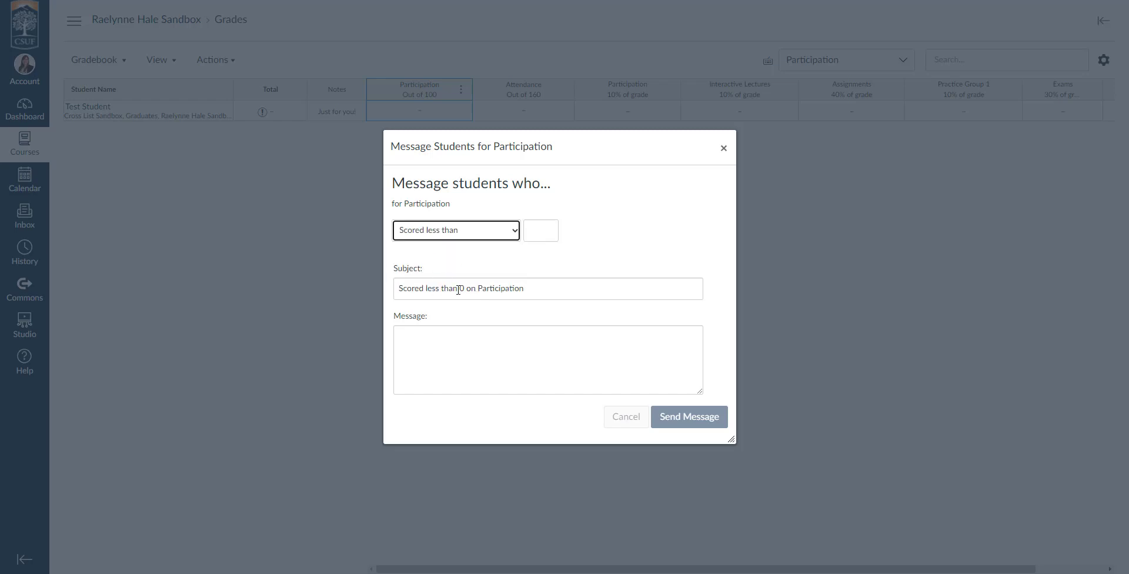
left_click(458, 287)
left_click_drag(532, 288, 397, 290)
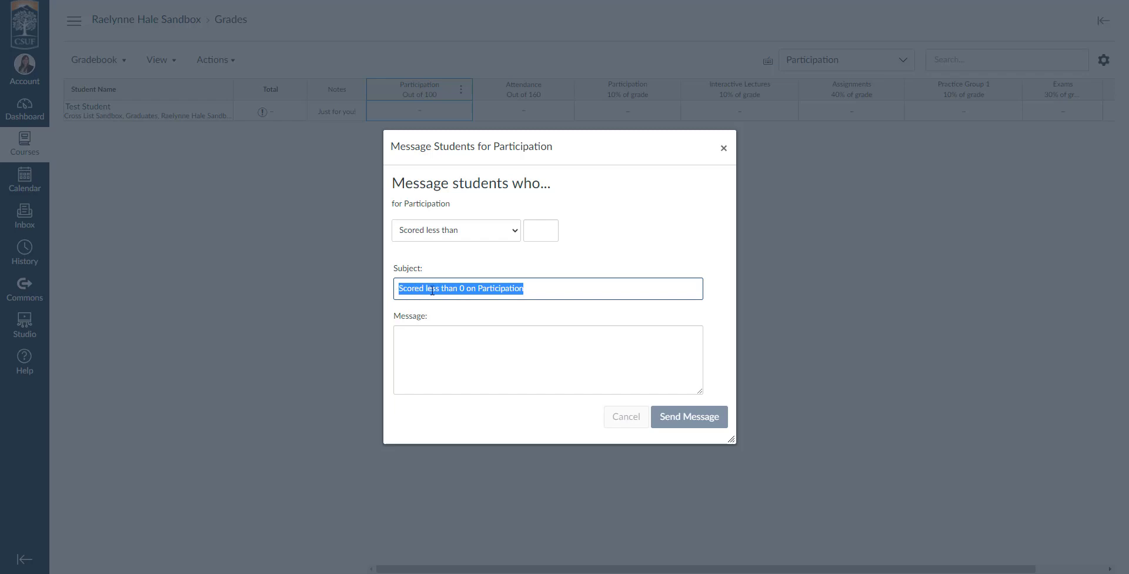
left_click(543, 229)
type("50")
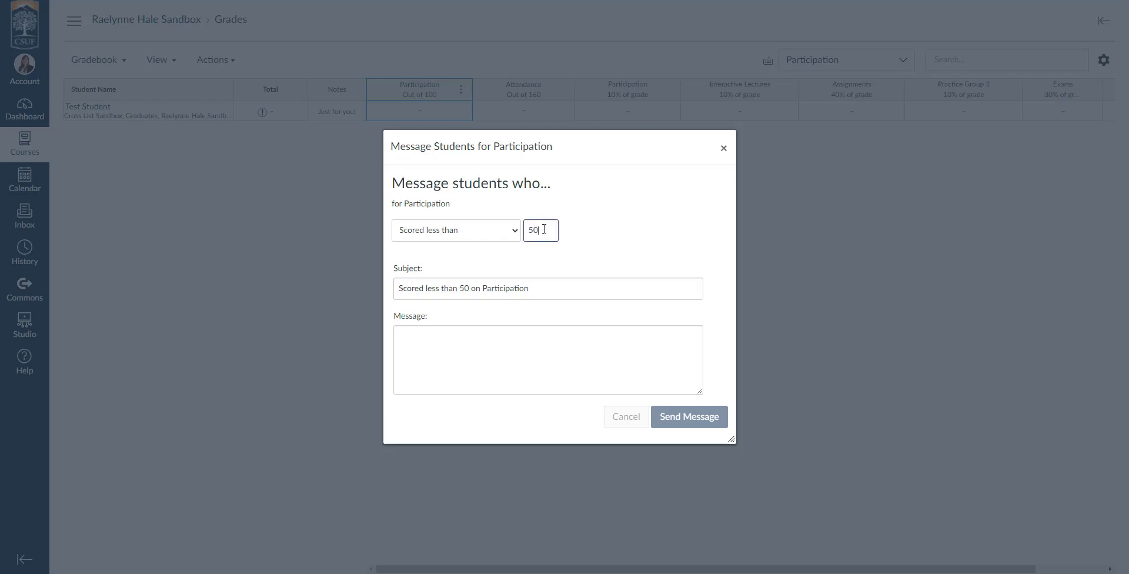
left_click_drag(480, 287, 395, 288)
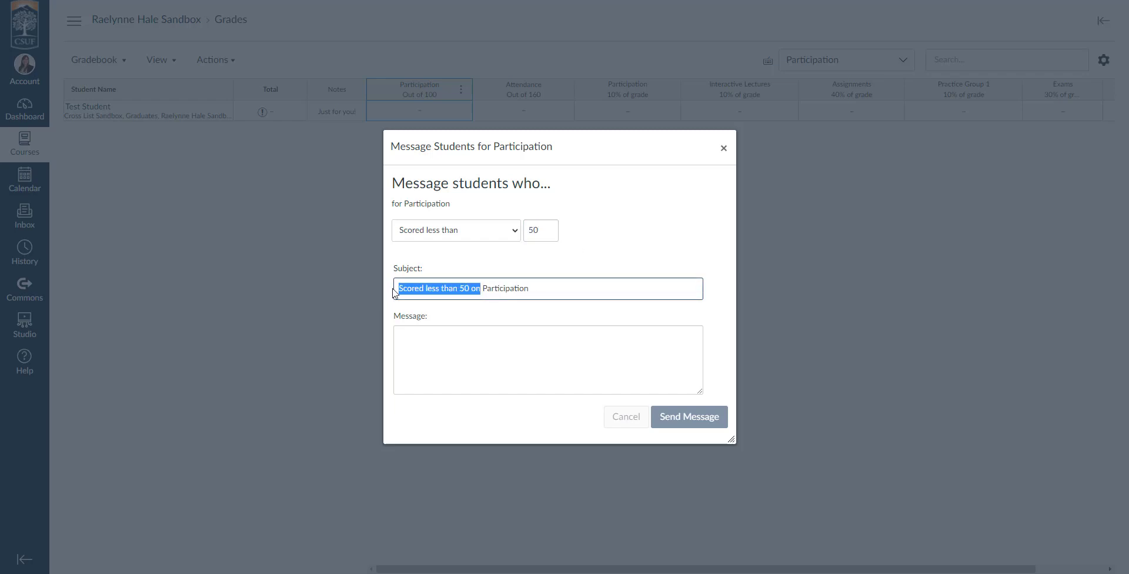
left_click(481, 288)
left_click(445, 264)
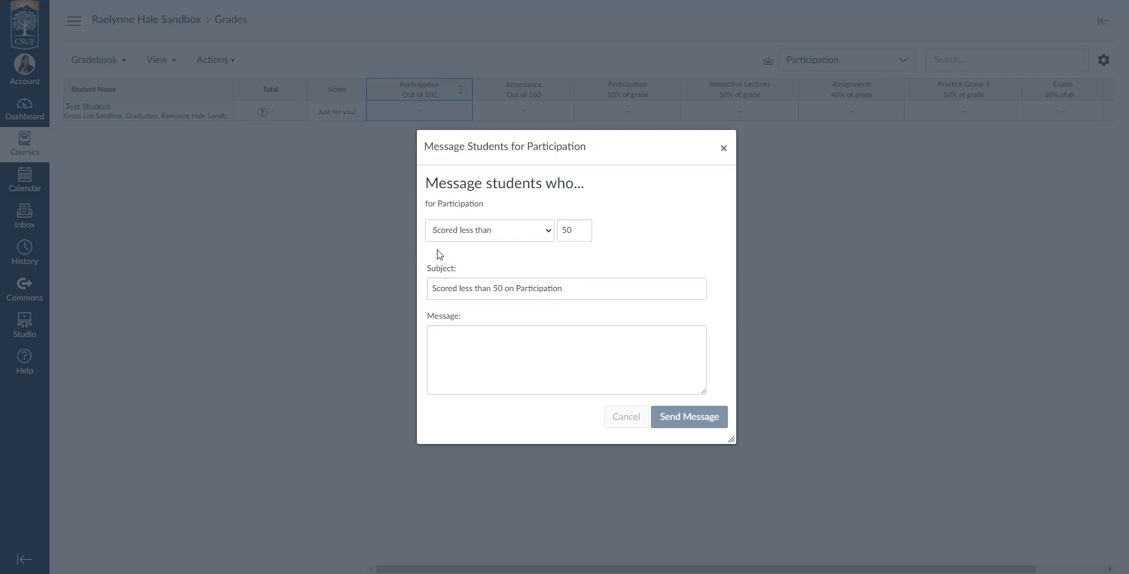
Step: Draft the message text "hey just checking in" and close the message without sending it
key("shift+Tab")
left_click(518, 253)
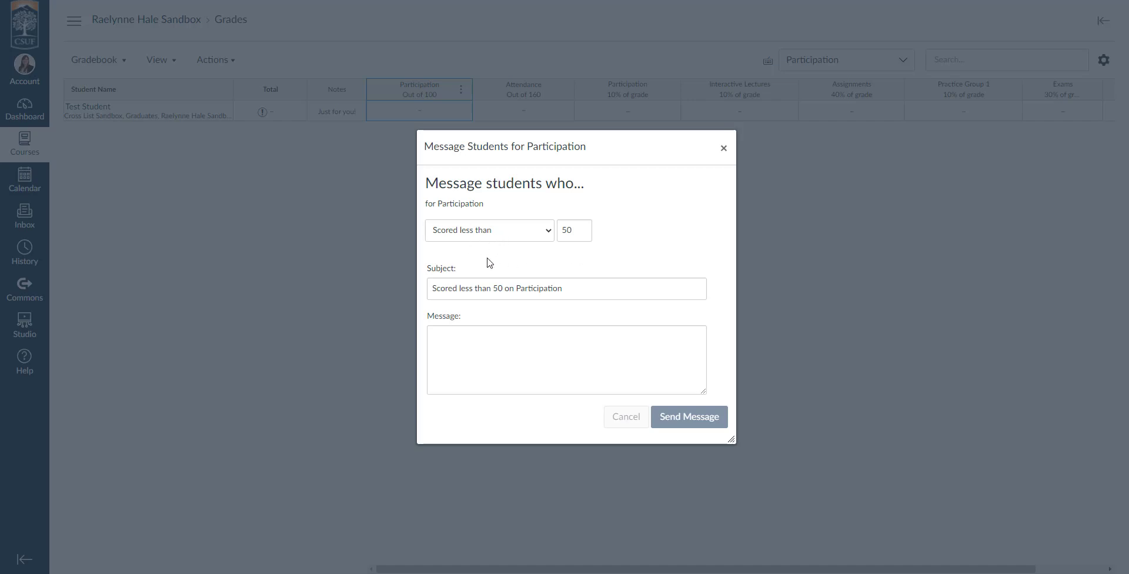
left_click(452, 339)
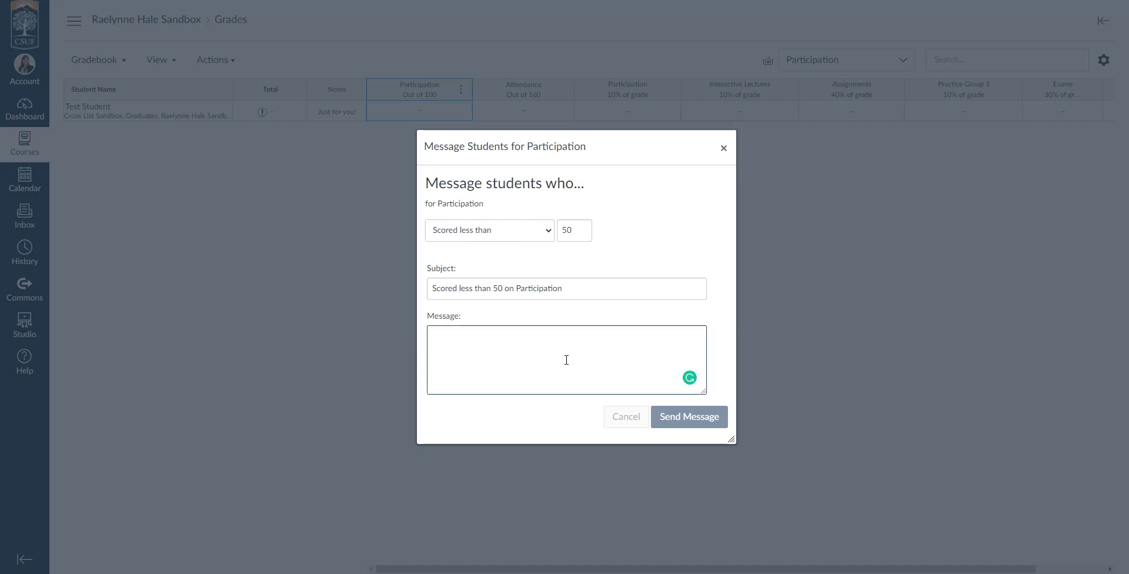
type("hey just checking in")
left_click(724, 148)
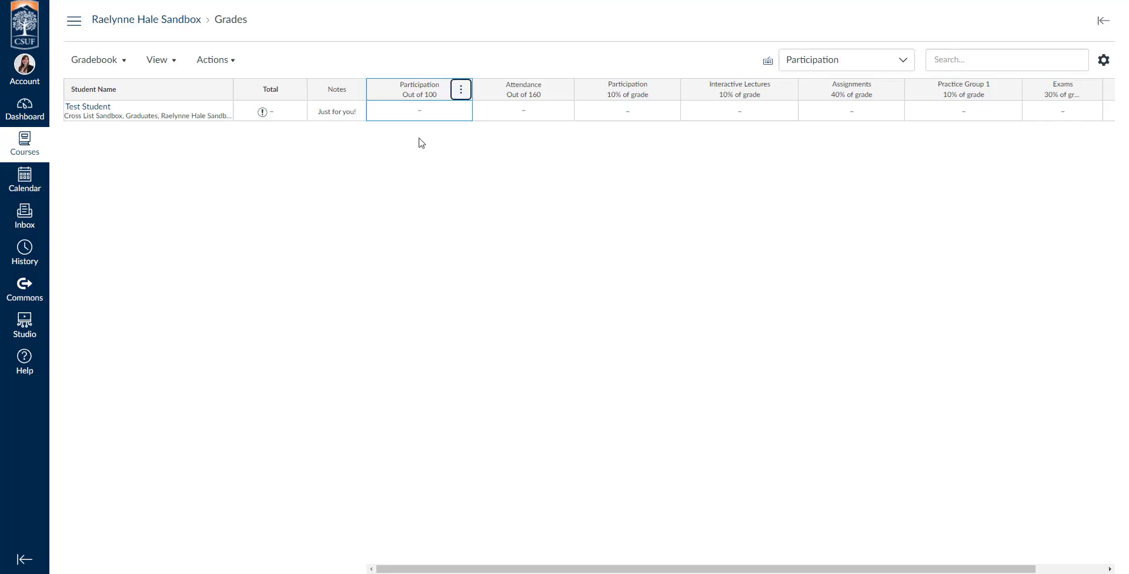
Step: Check the Participation assignment's grade entry options, and save its grade posting policy as Manually
left_click(462, 89)
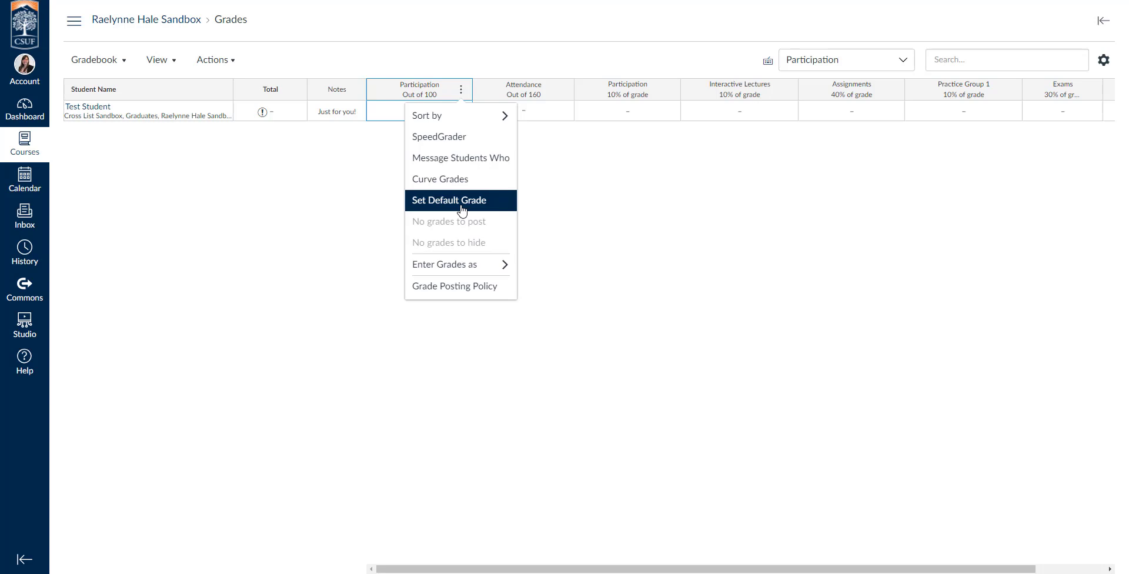
left_click(454, 250)
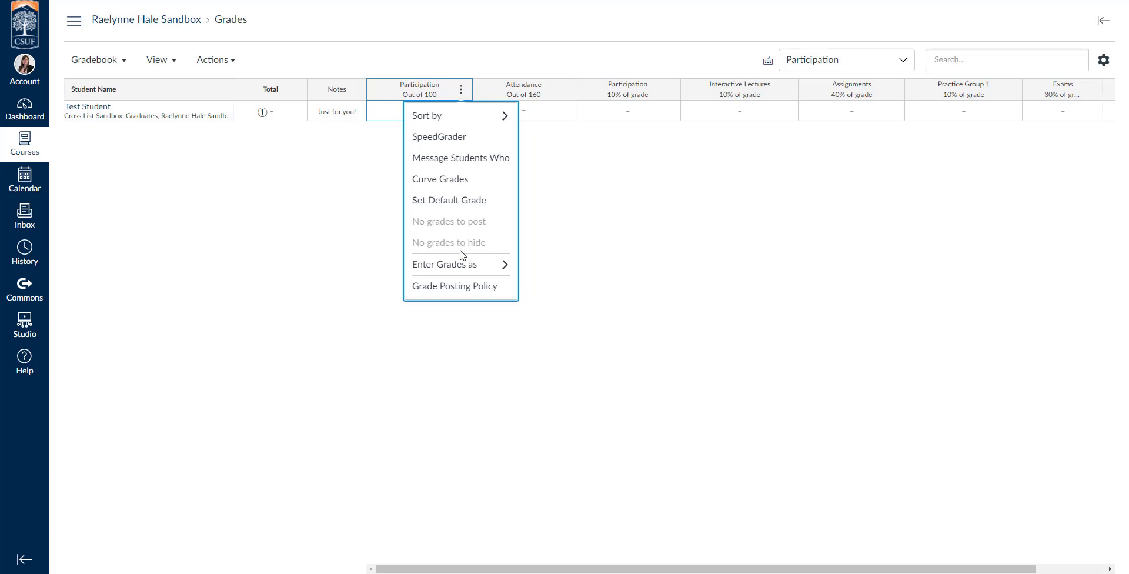
mouse_move(456, 275)
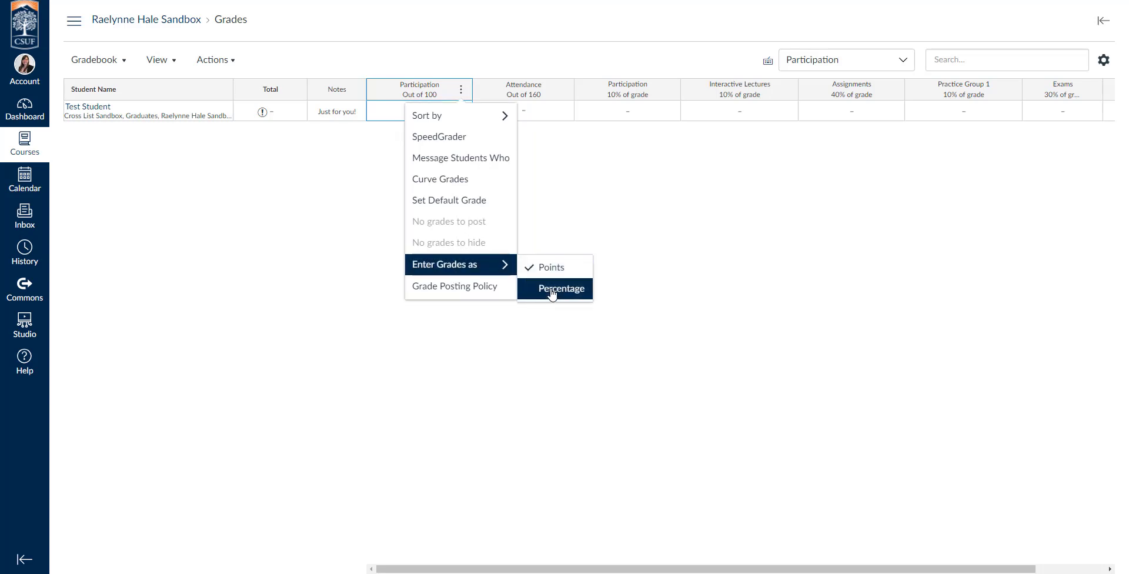
left_click(481, 294)
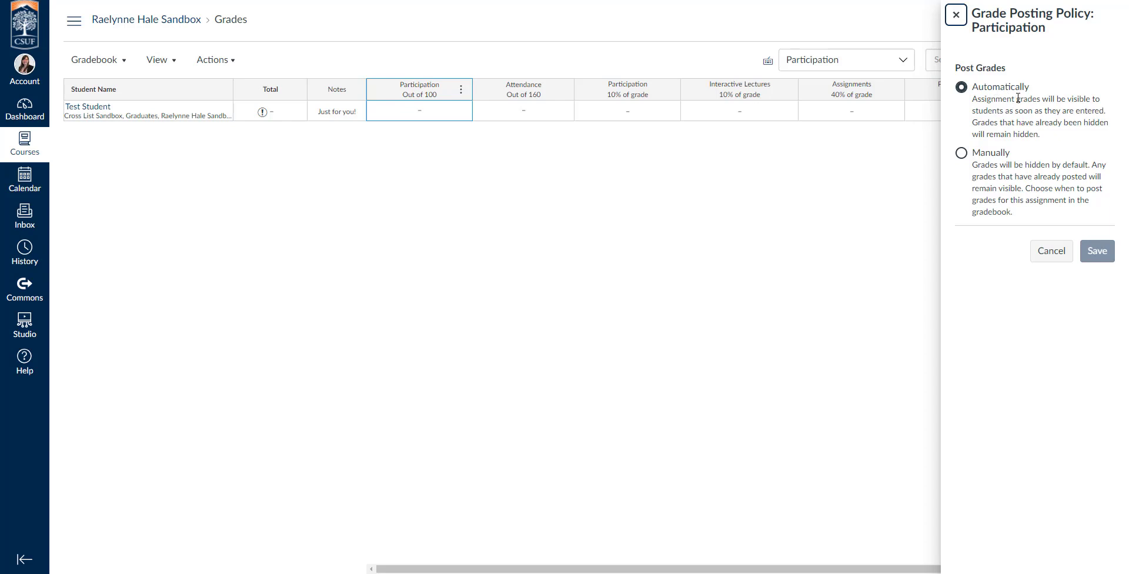
left_click(985, 165)
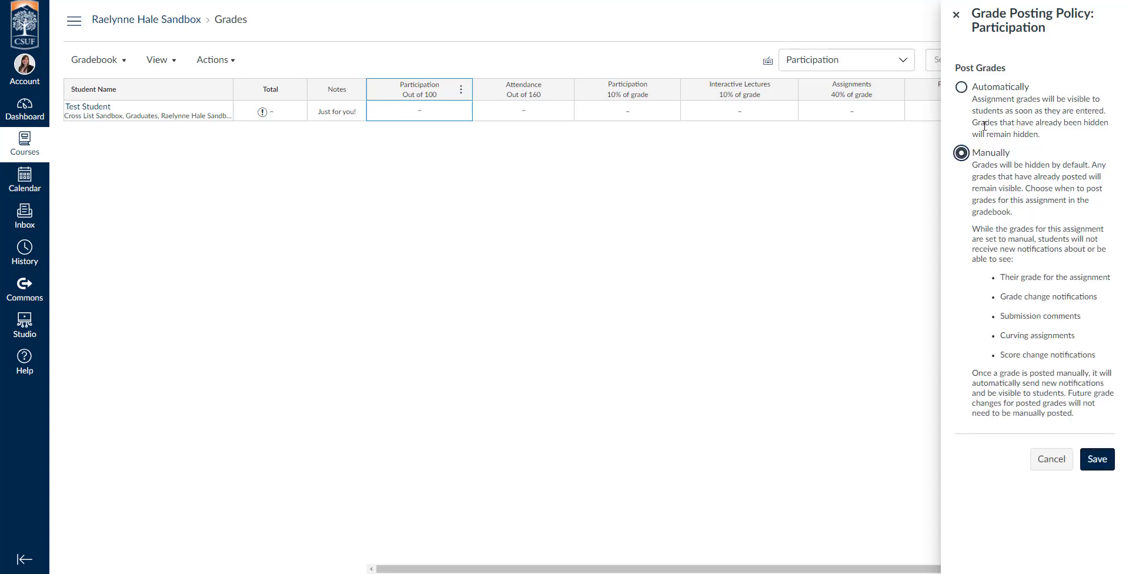
left_click(1104, 461)
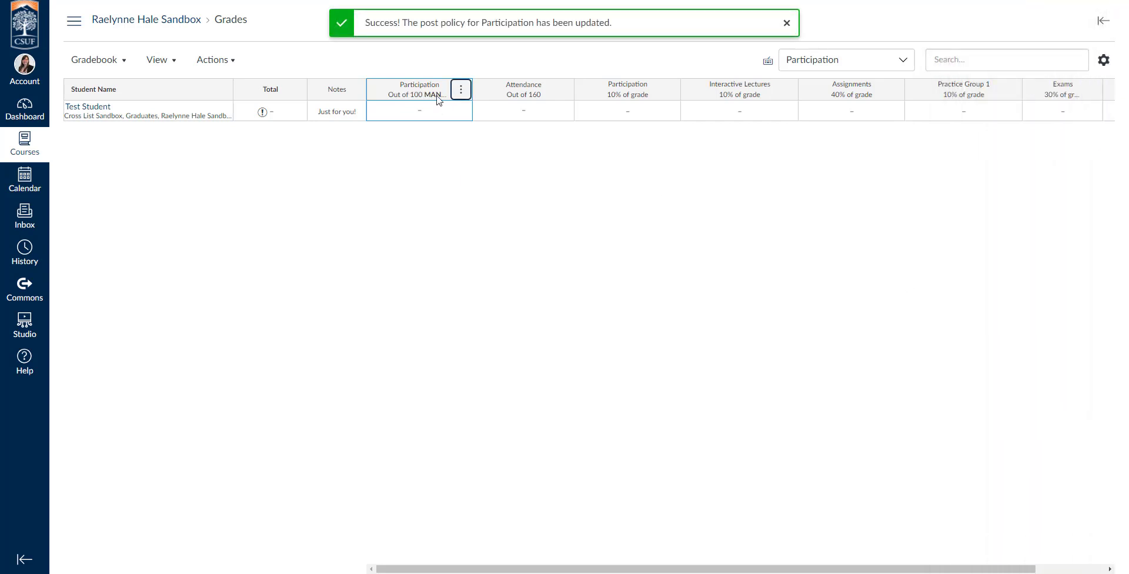
Step: Enter a grade of 80 for the test student in the Participation assignment
left_click(461, 93)
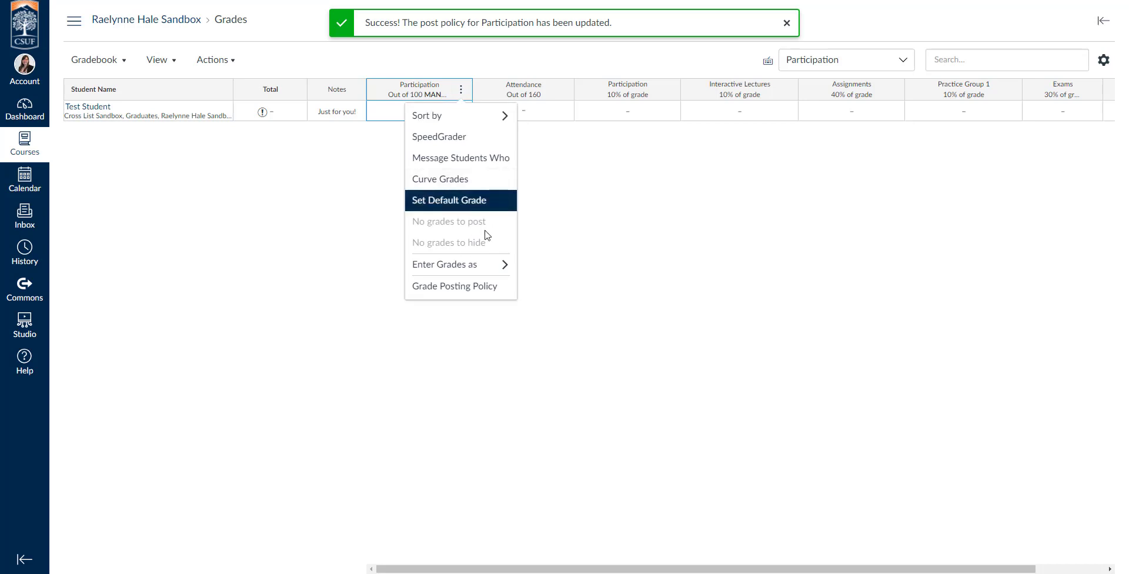
left_click(421, 116)
left_click(423, 116)
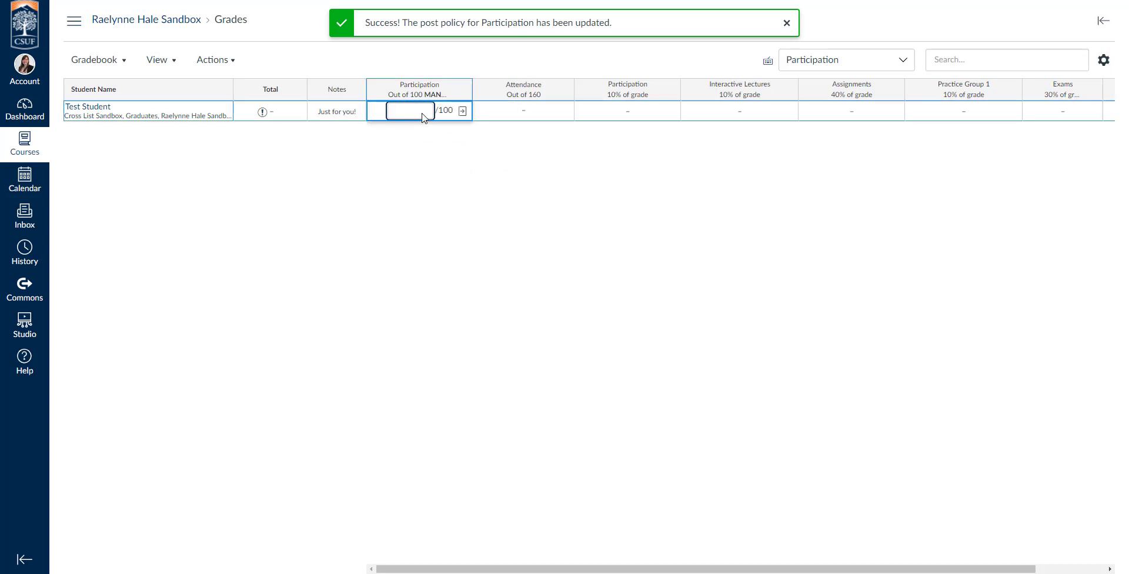
type("80")
left_click(450, 144)
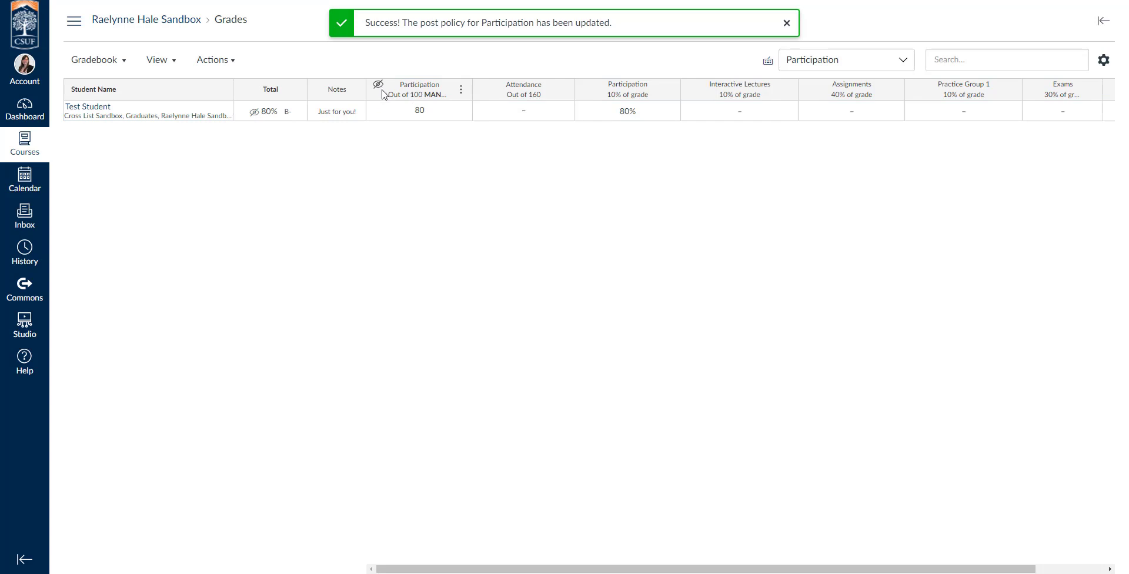
Step: Post the hidden Participation assignment grades to Graded students only
left_click(461, 90)
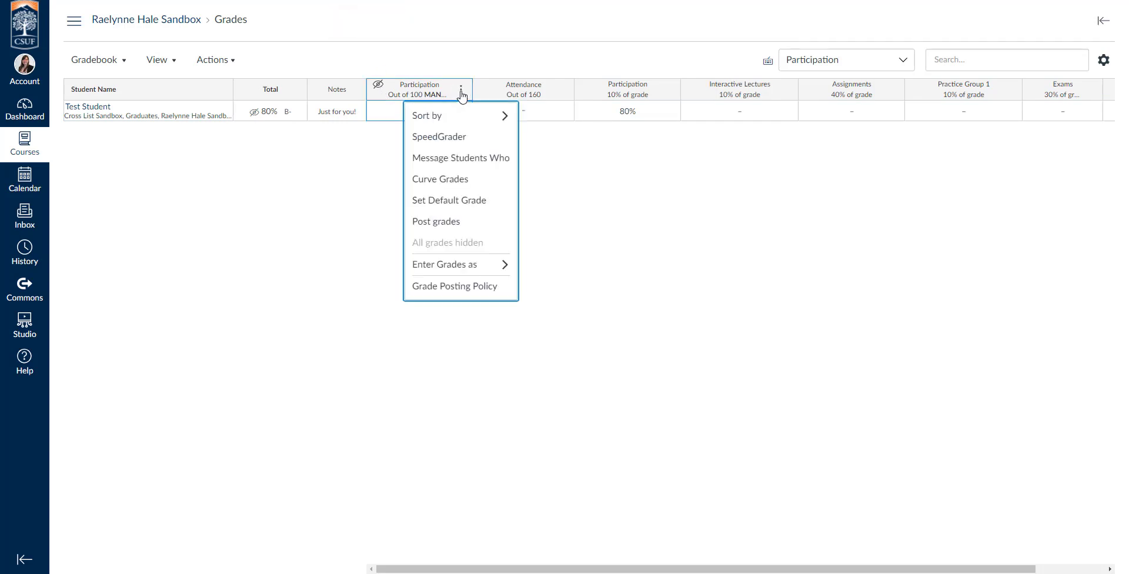
left_click(447, 225)
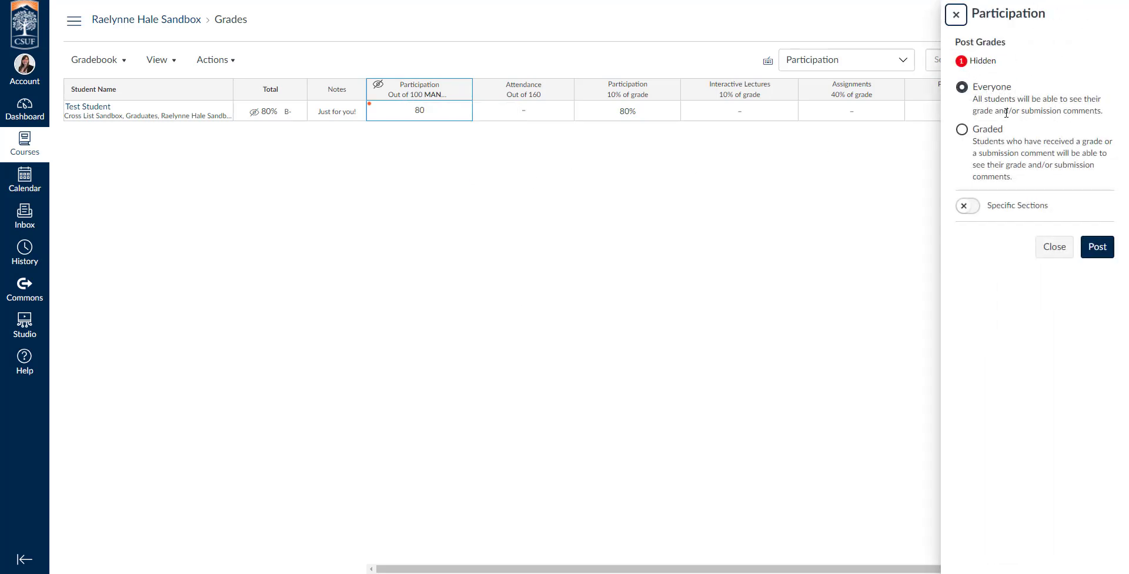
left_click(962, 129)
left_click(1094, 250)
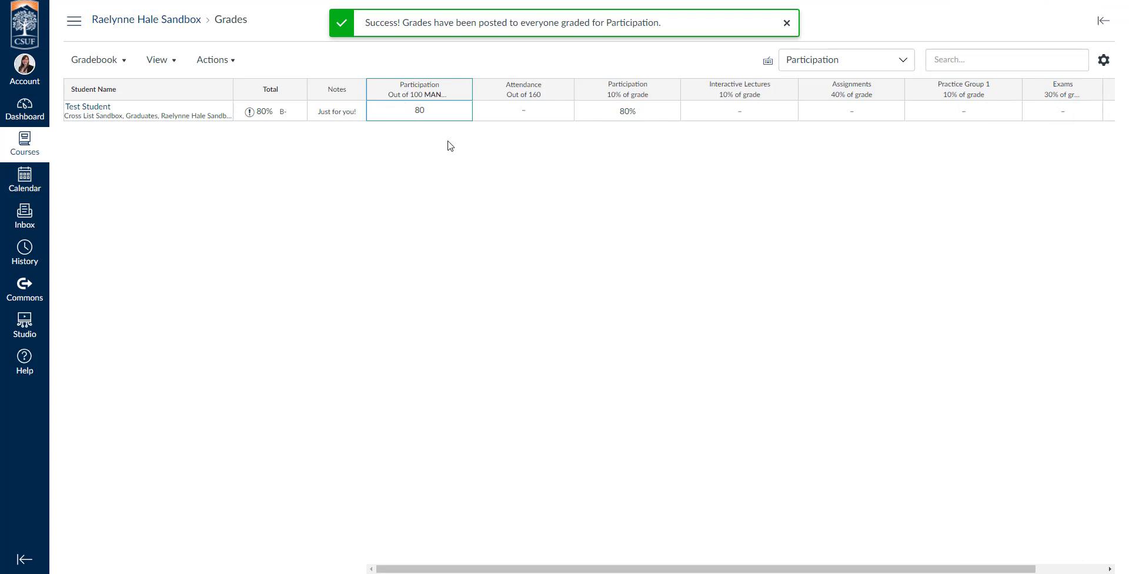
Step: Sort the gradebook by the Participation assignment's grade from high to low
left_click(463, 91)
mouse_move(447, 116)
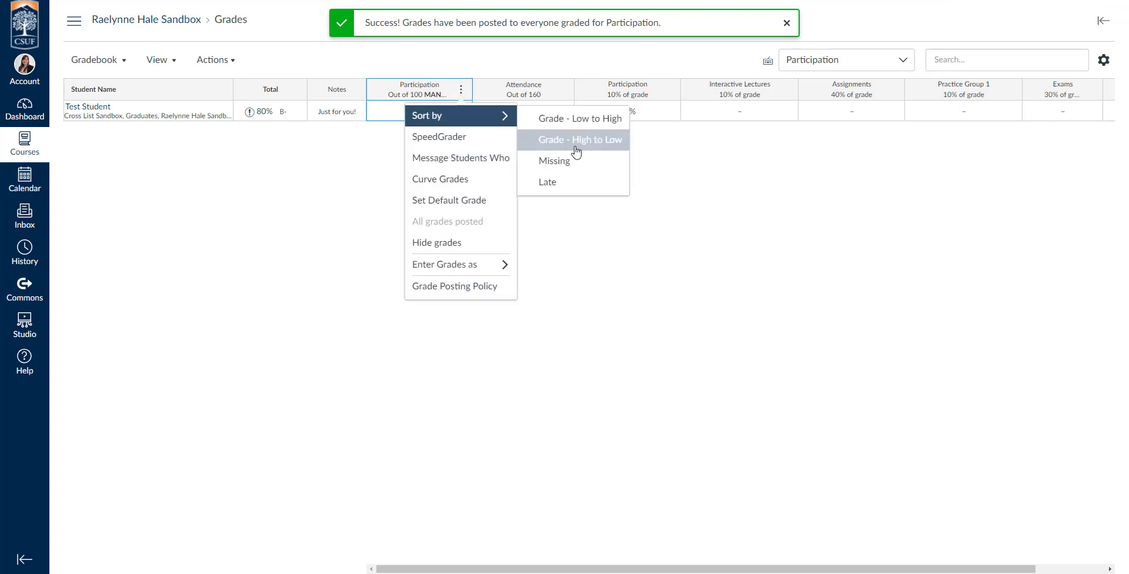
left_click(573, 144)
Step: Review the Attendance column's options and the sorting options of the assignment group columns from Participation to Exams
left_click(562, 91)
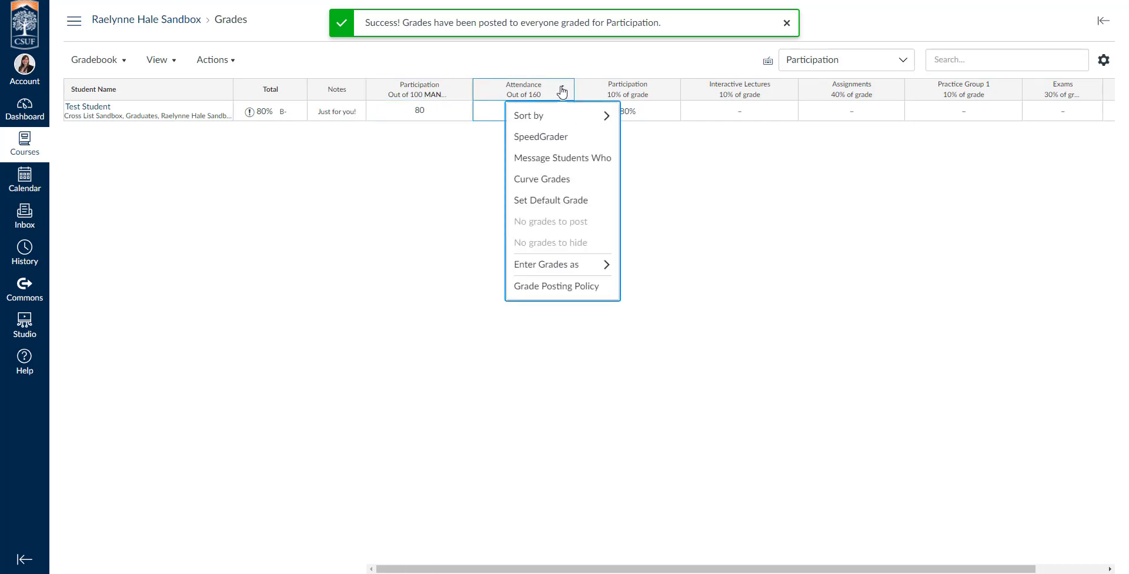
left_click(672, 89)
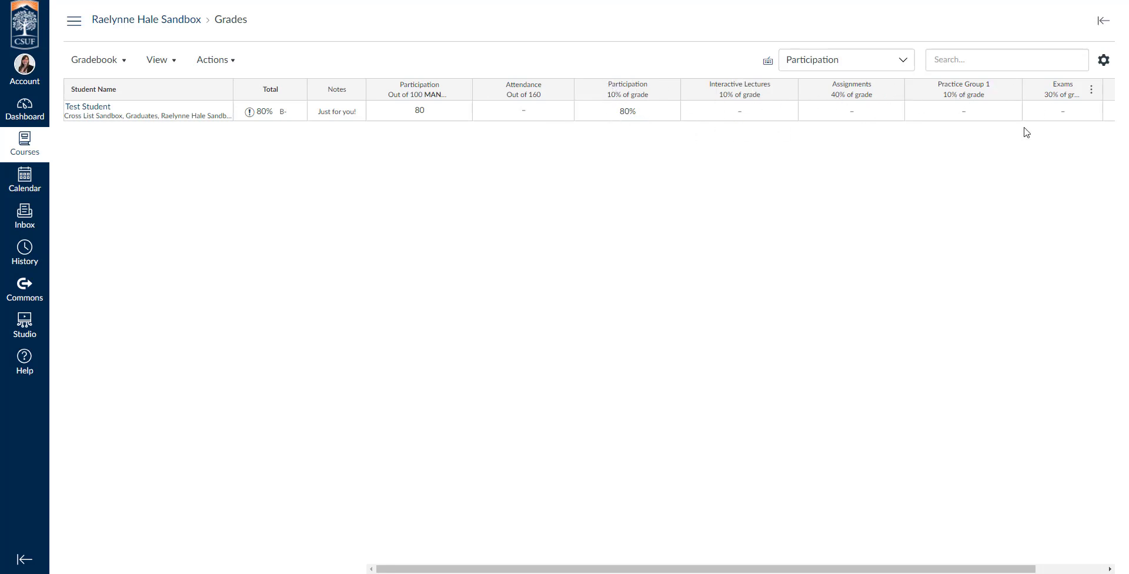
left_click_drag(670, 568, 782, 558)
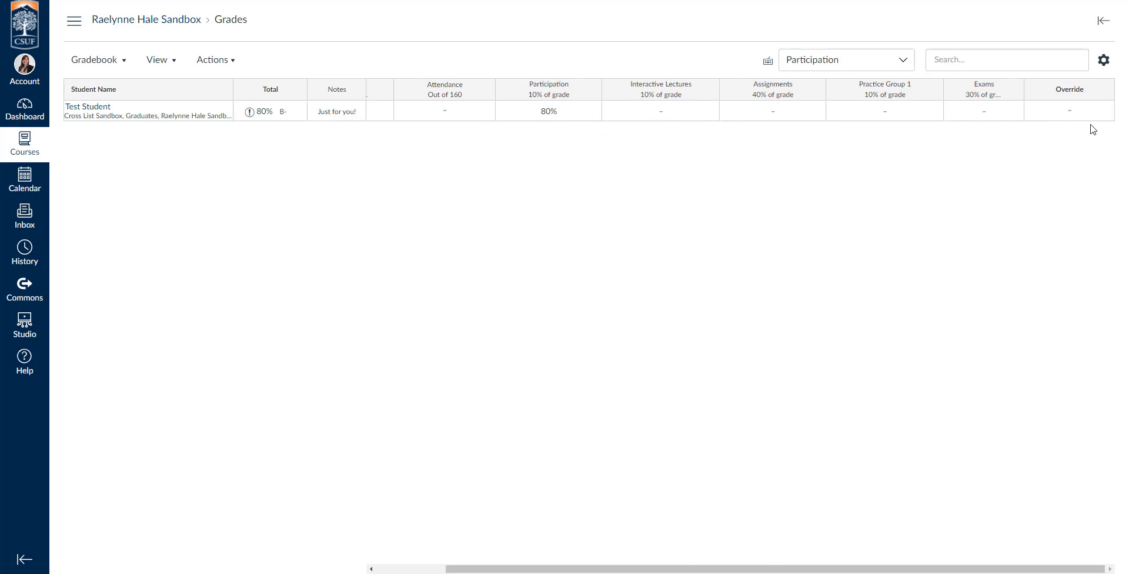
left_click(590, 89)
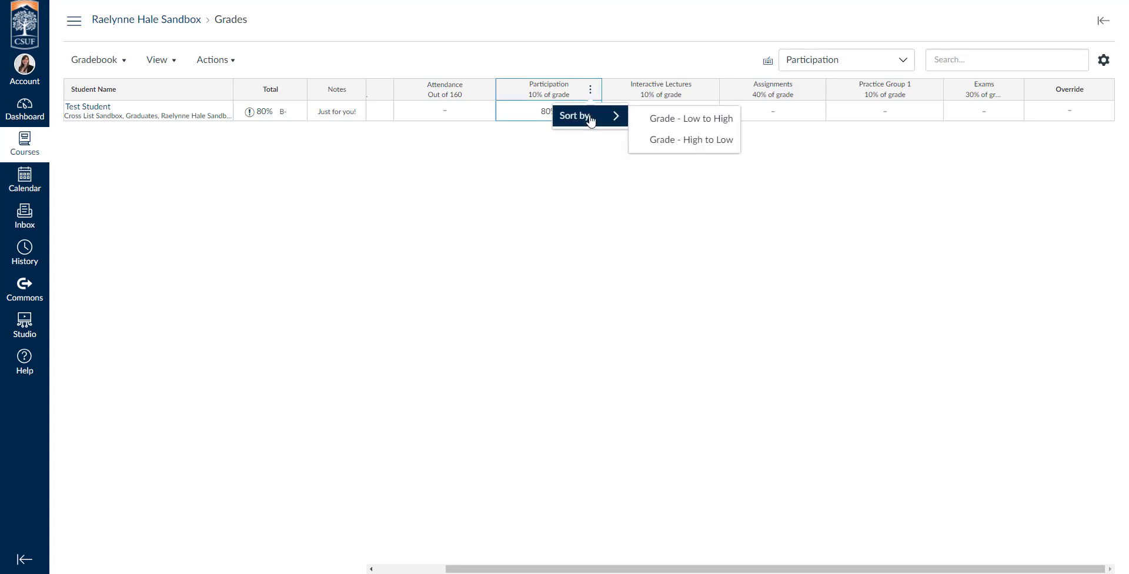
left_click(708, 91)
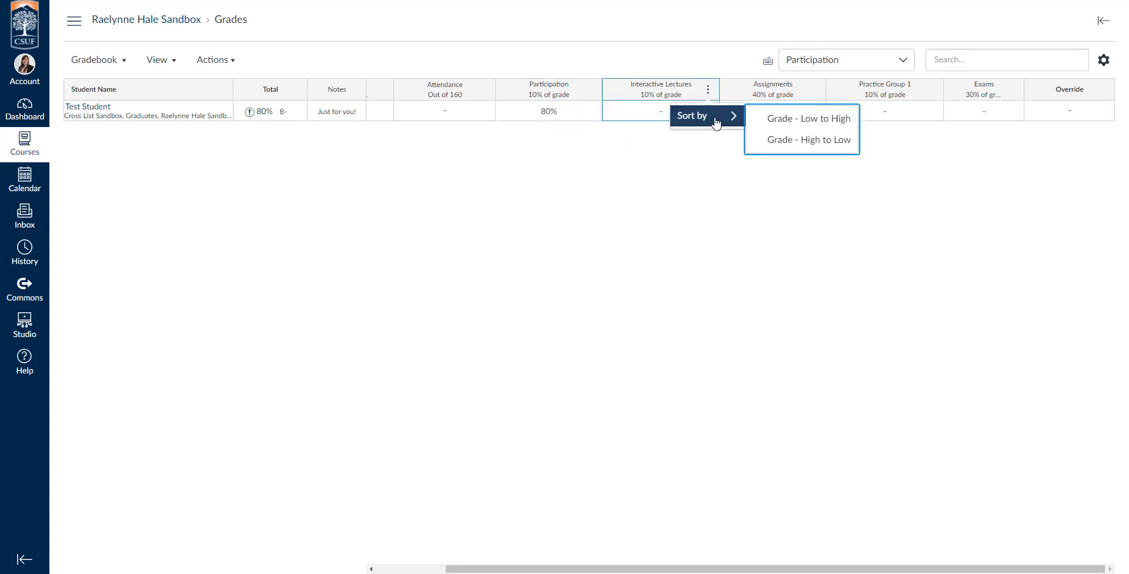
left_click(815, 91)
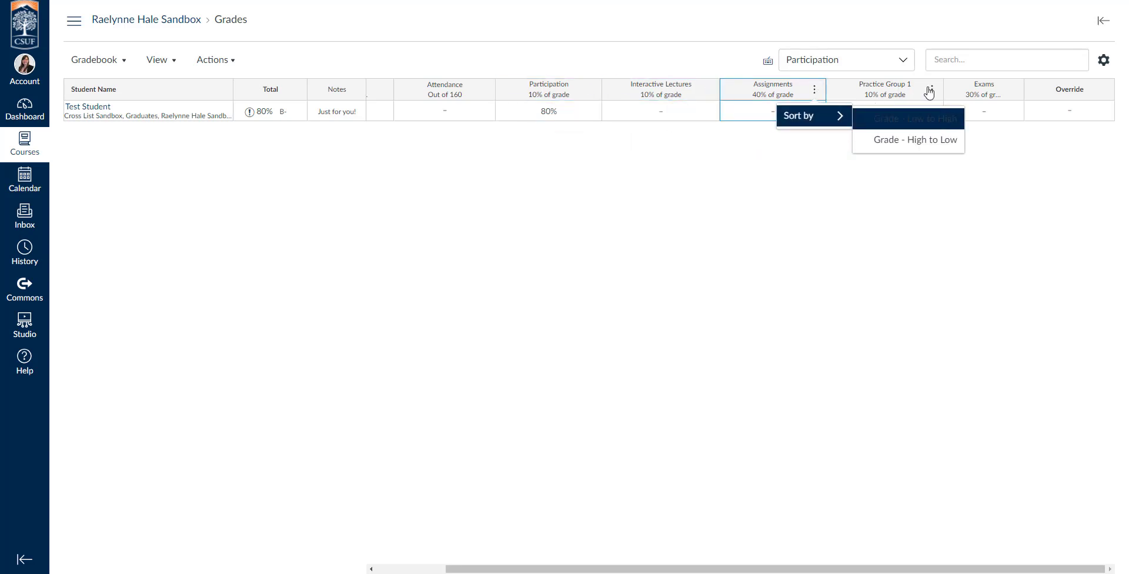
left_click(932, 89)
left_click(1014, 92)
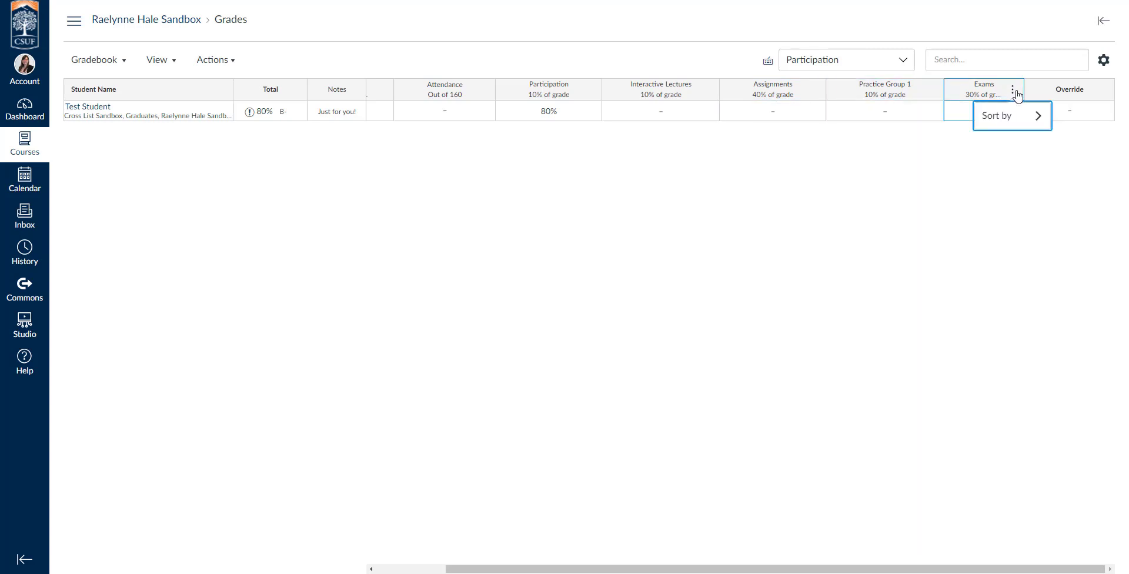
mouse_move(1035, 126)
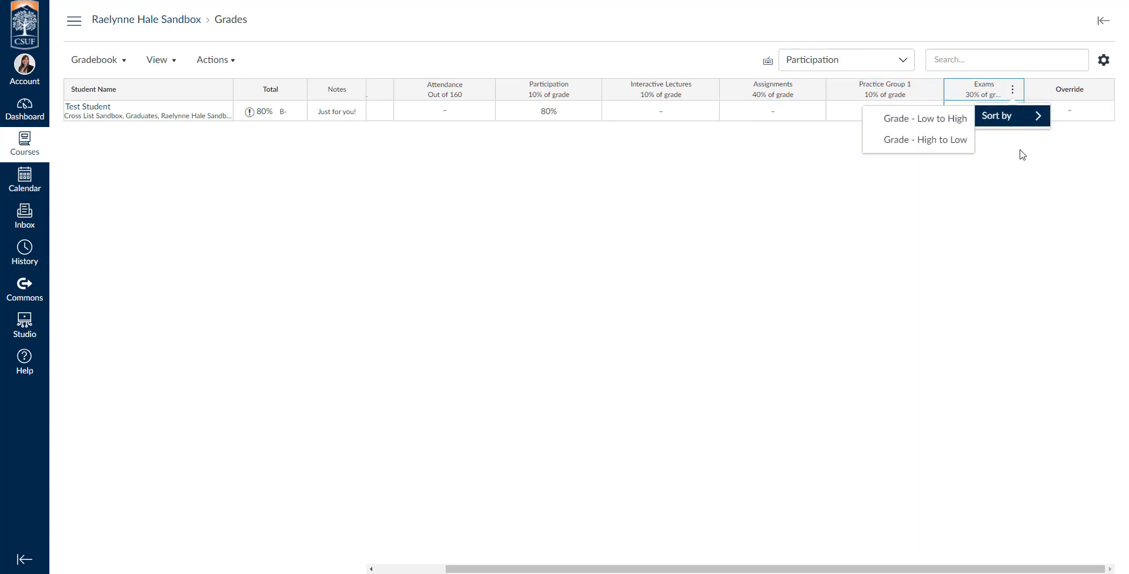
left_click(1022, 154)
Step: Enter 75 as the test student's final grade in the Override column
left_click(1066, 114)
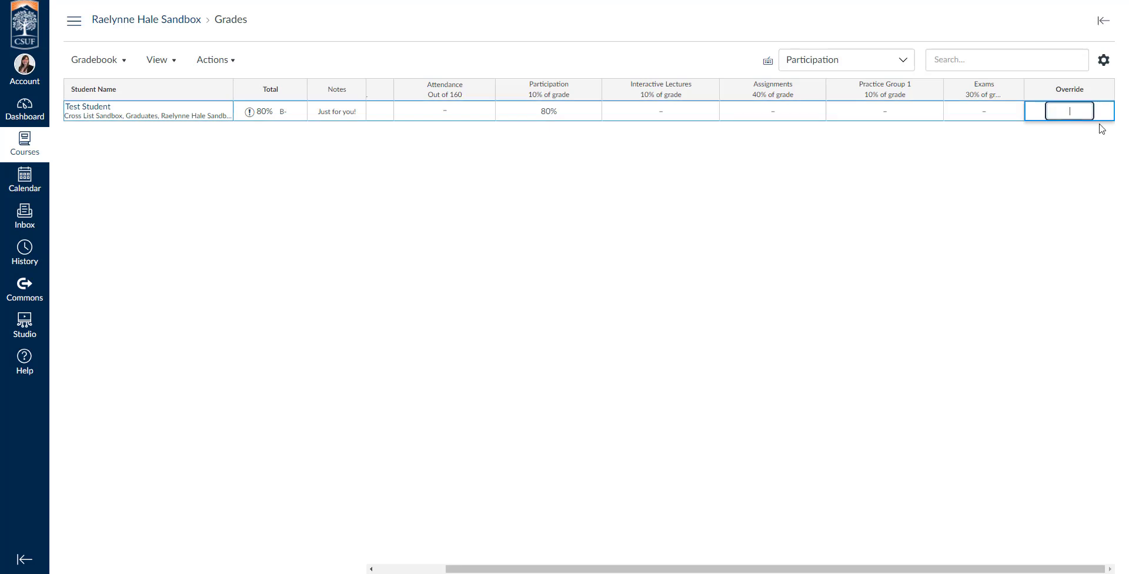
left_click(874, 177)
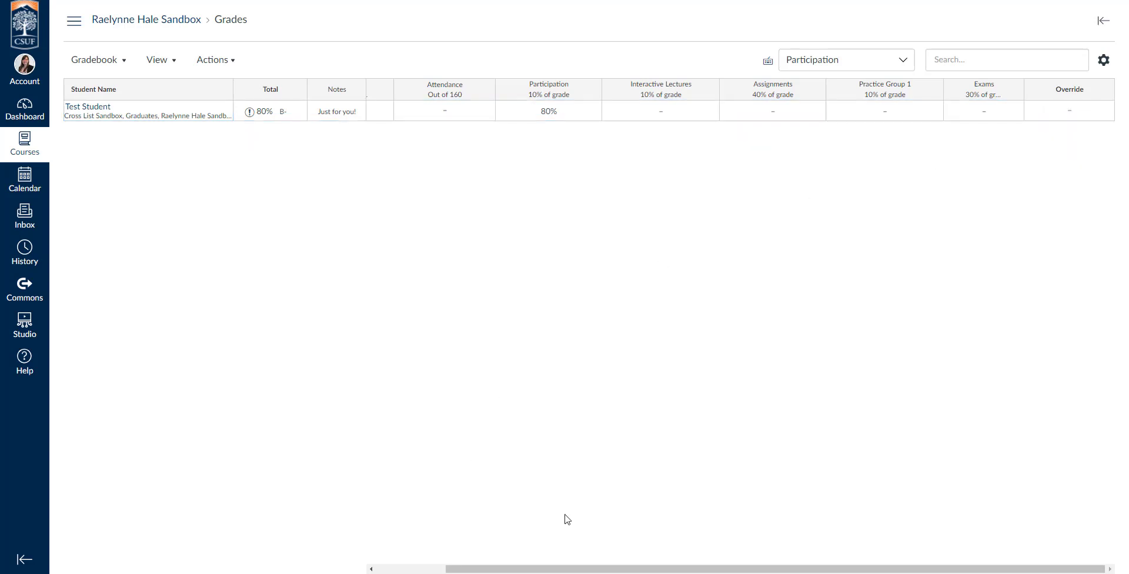
left_click(1068, 112)
type("7")
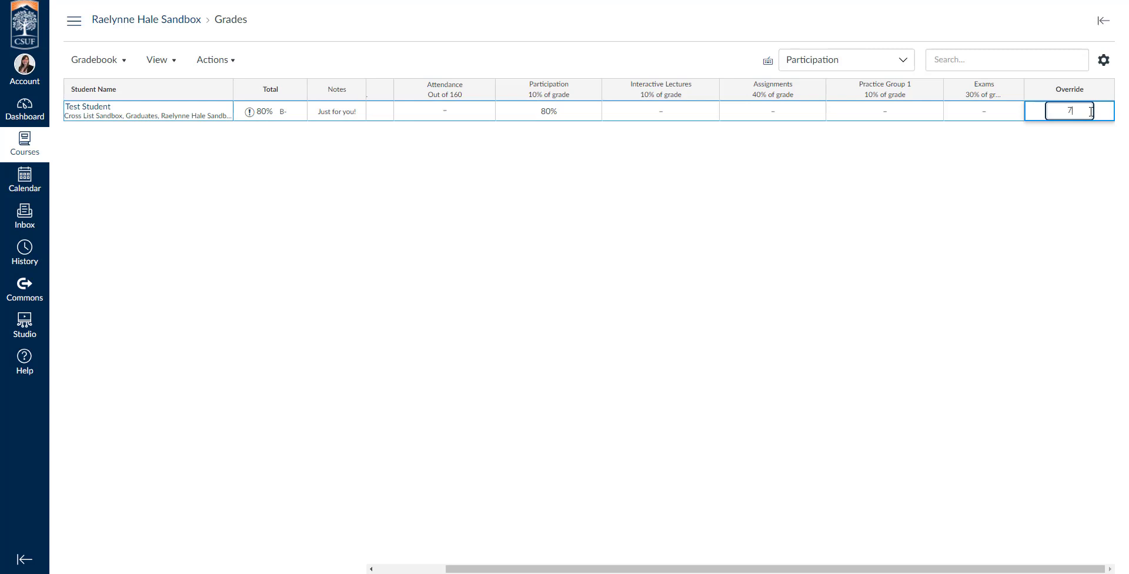
type("5")
left_click(1101, 149)
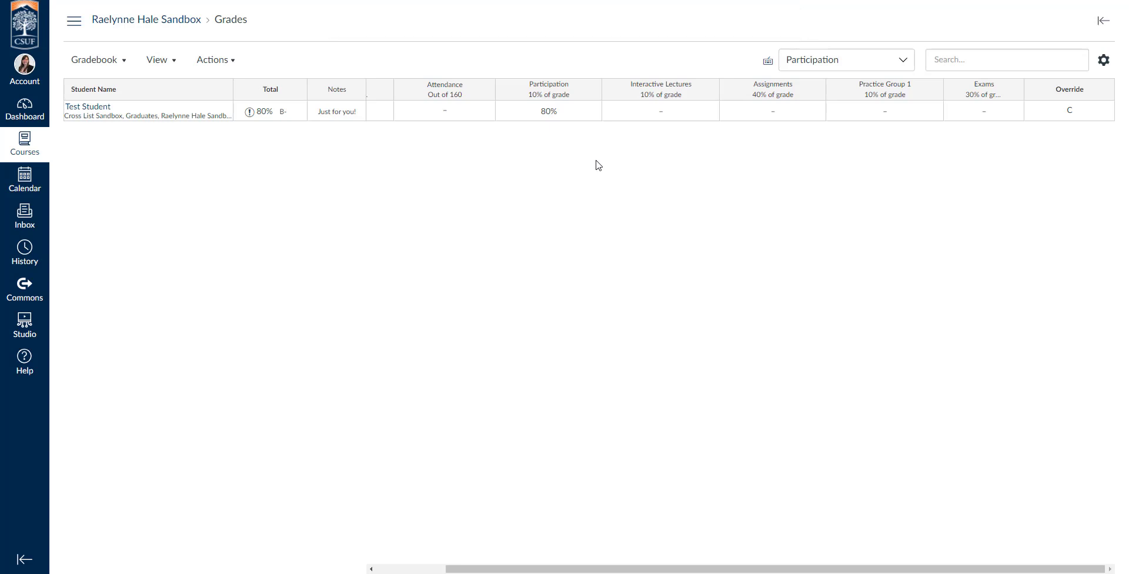
Step: Return from the gradebook to the course home page
left_click(154, 23)
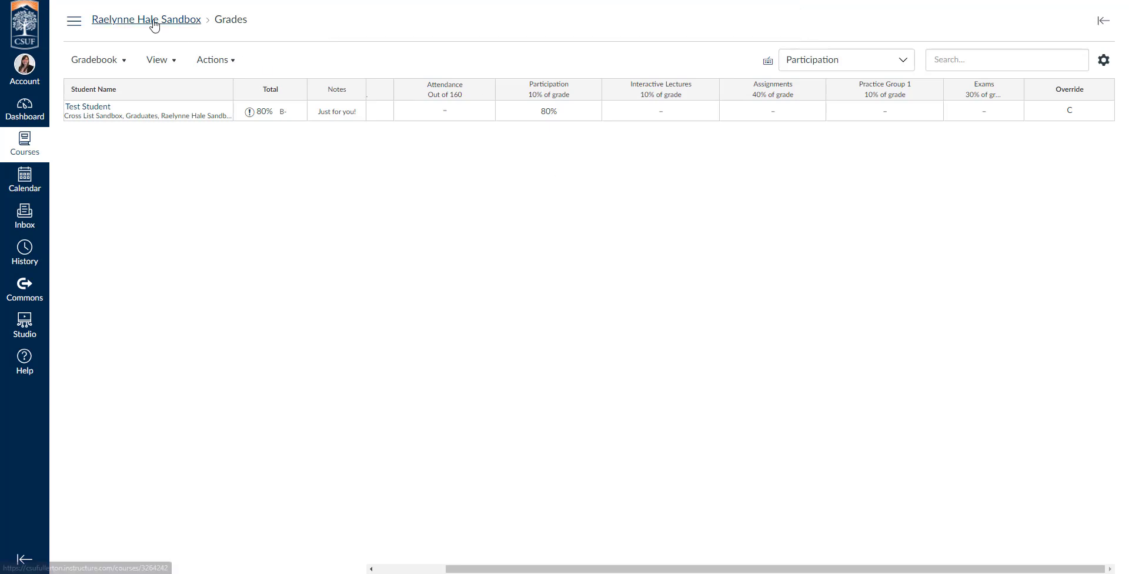